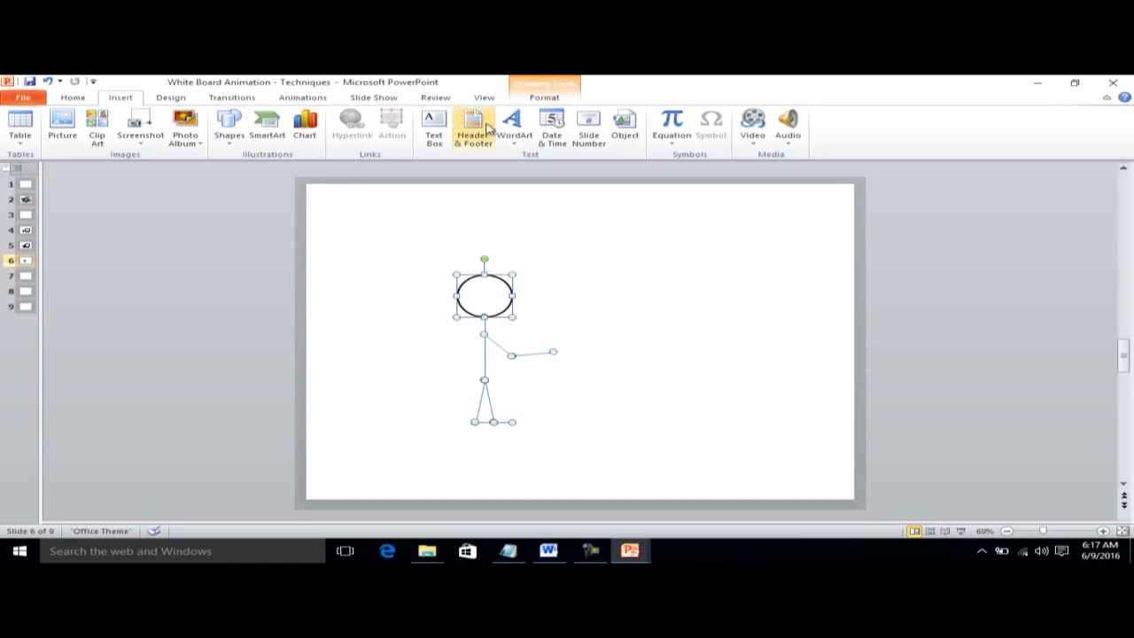
# Set the outline weight of all the selected stick figure shapes to 3 pt
pyautogui.click(544, 98)
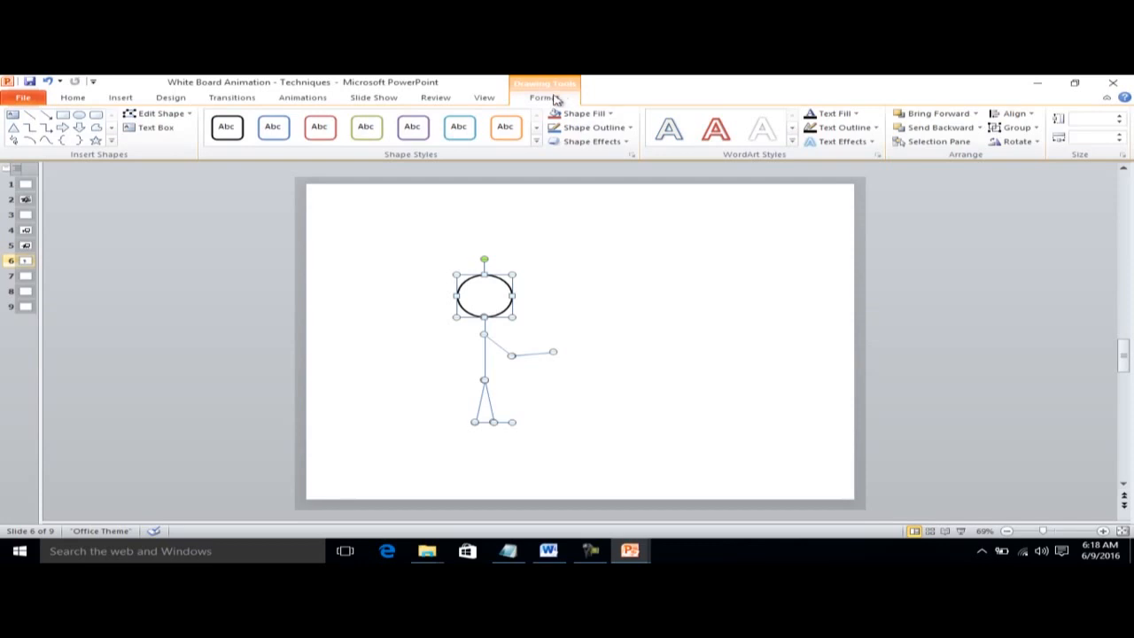
pyautogui.click(631, 129)
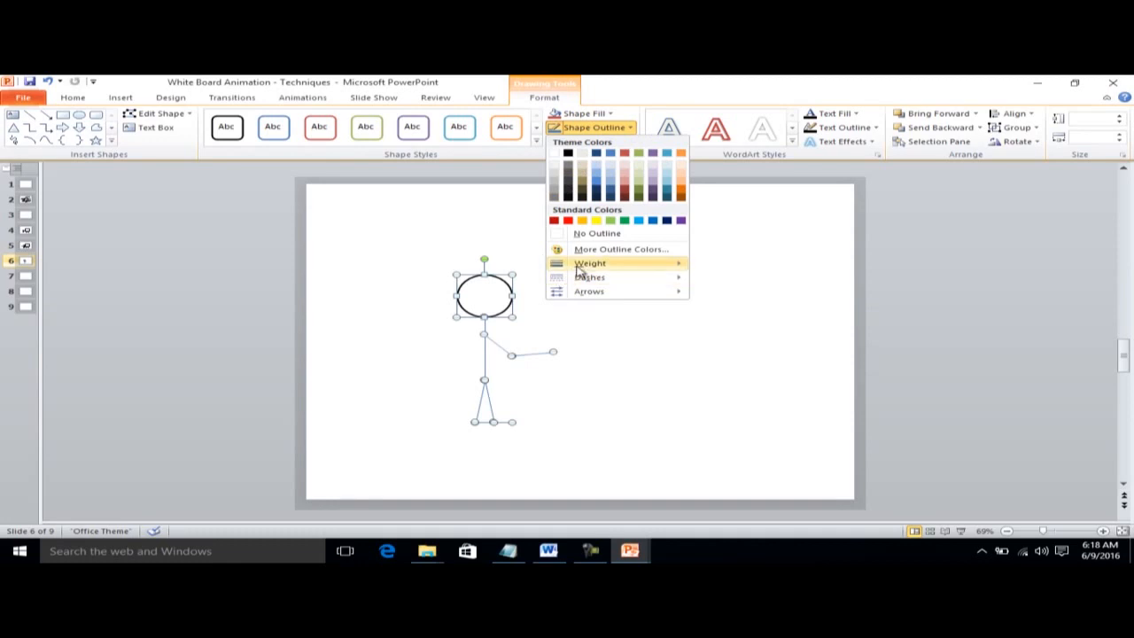
pyautogui.moveTo(579, 266)
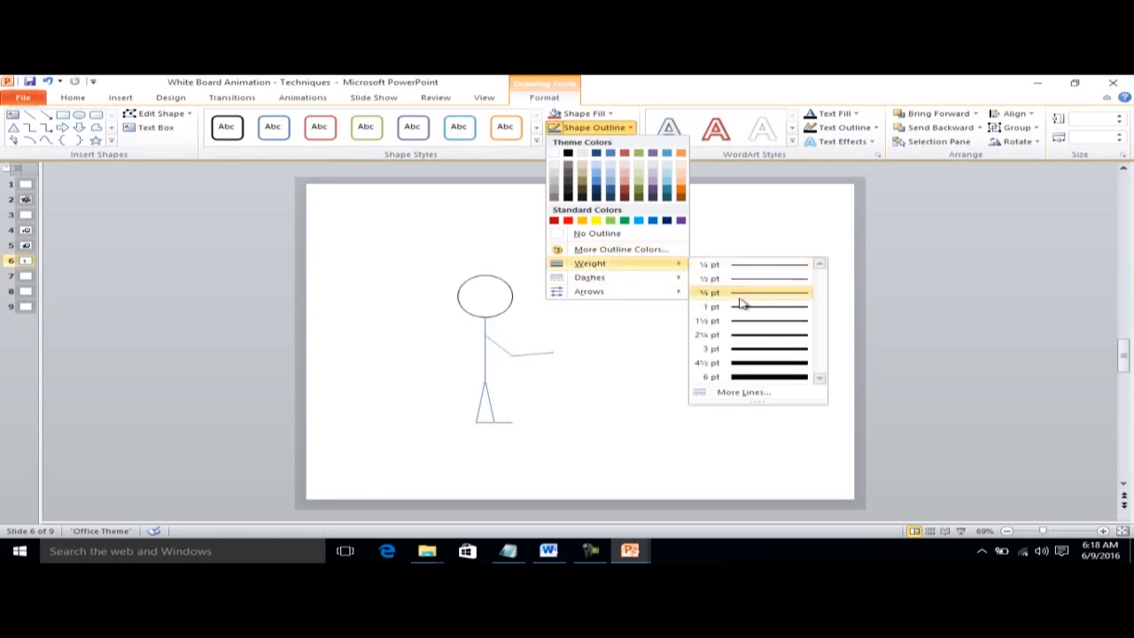
pyautogui.click(762, 351)
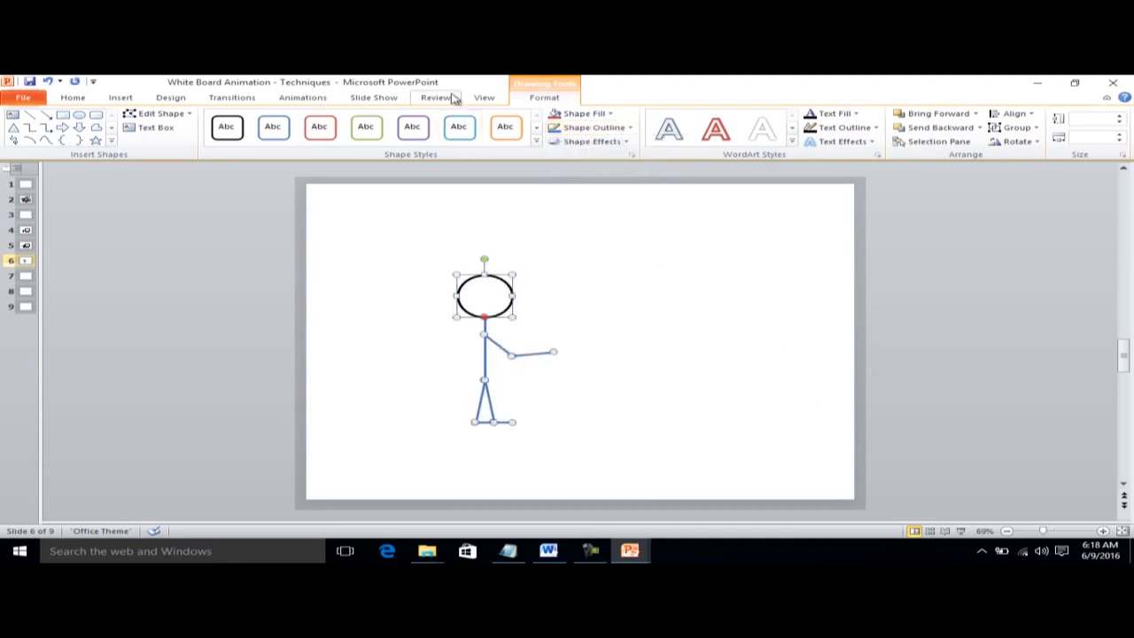
# Change the outline colour of all the stick figure's shapes to black and deselect them
pyautogui.click(625, 145)
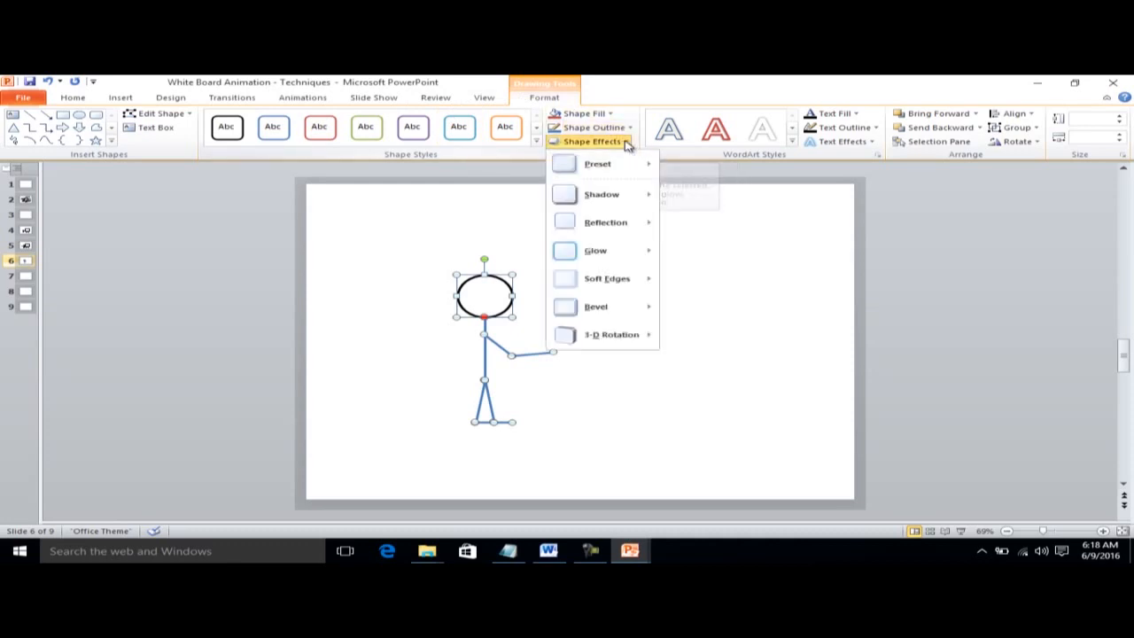
pyautogui.click(767, 238)
pyautogui.click(629, 129)
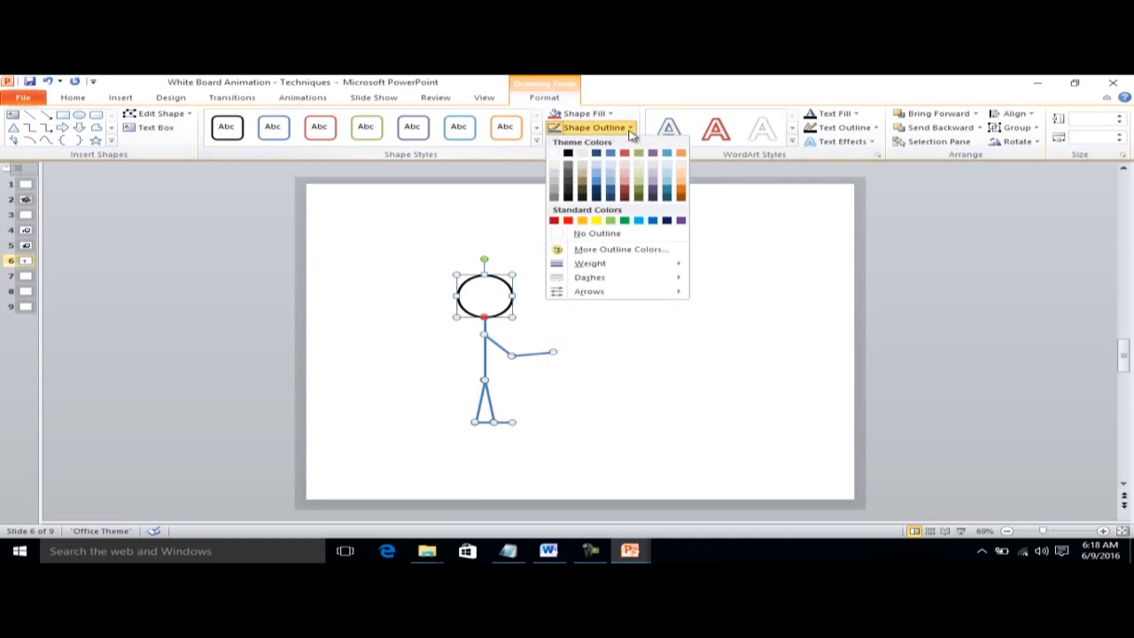
pyautogui.click(568, 155)
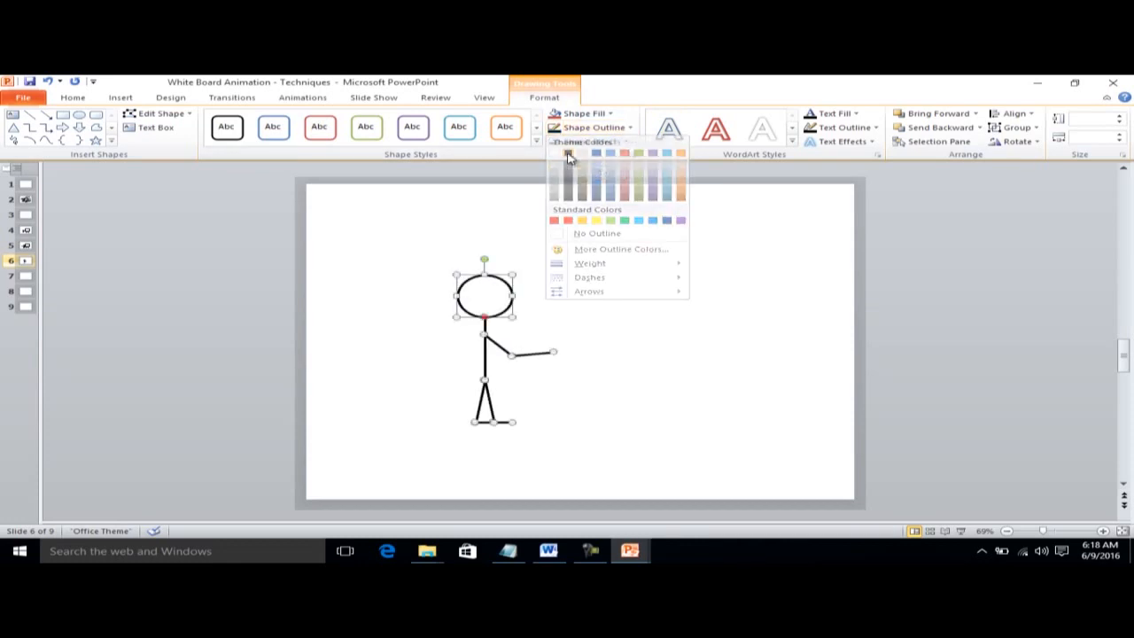
pyautogui.click(567, 314)
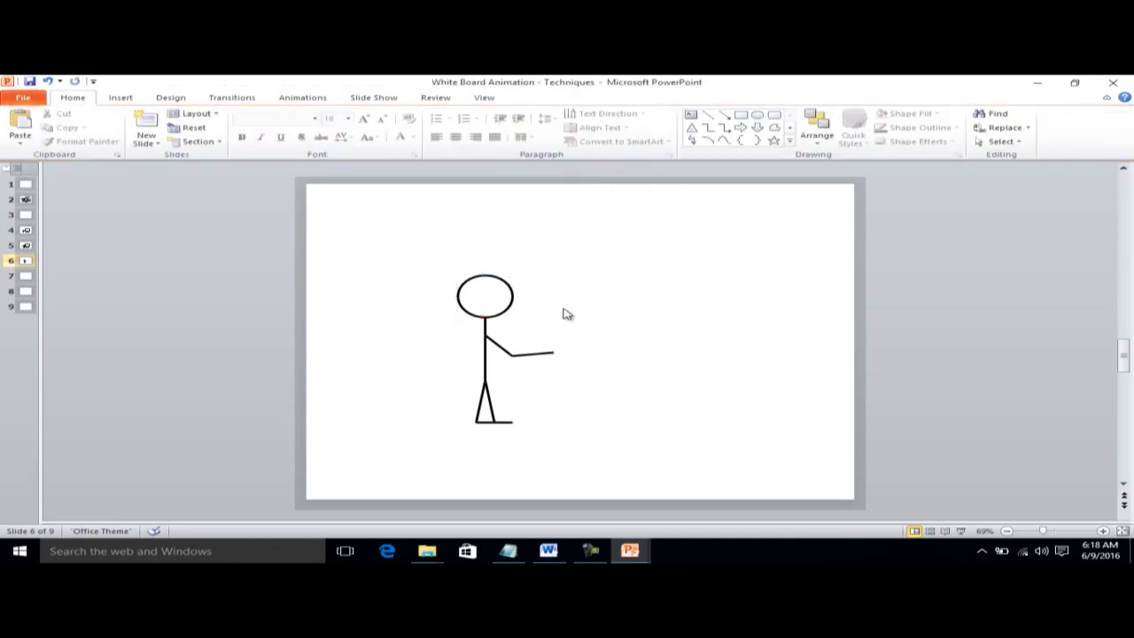
# Copy all the stick figure's parts together and paste them onto the same slide as a single picture
pyautogui.click(483, 312)
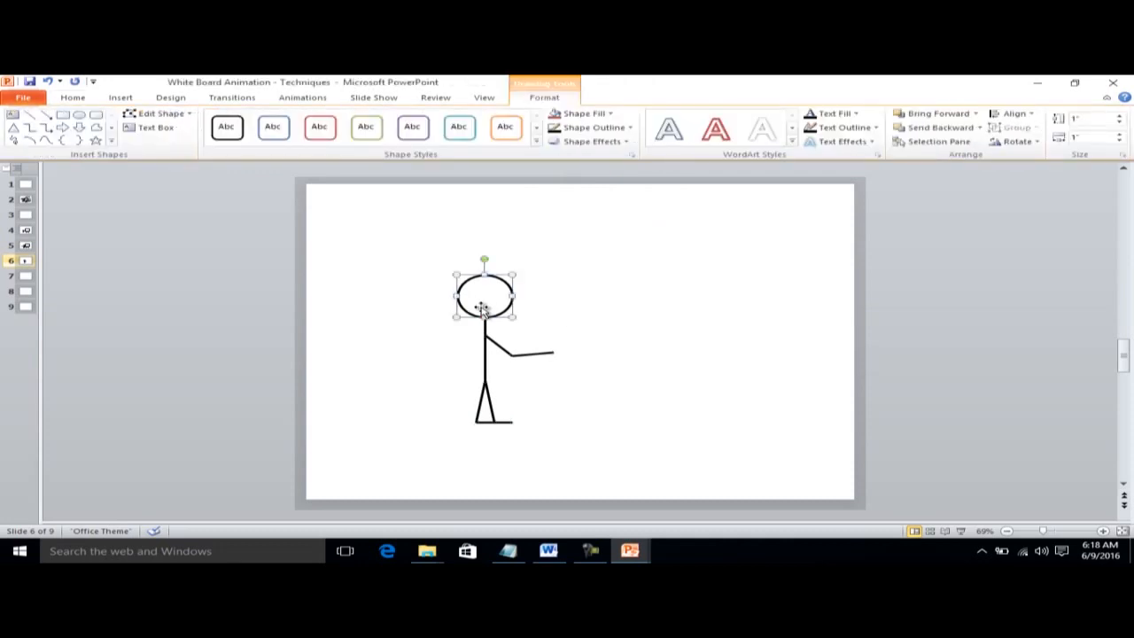
pyautogui.click(485, 329)
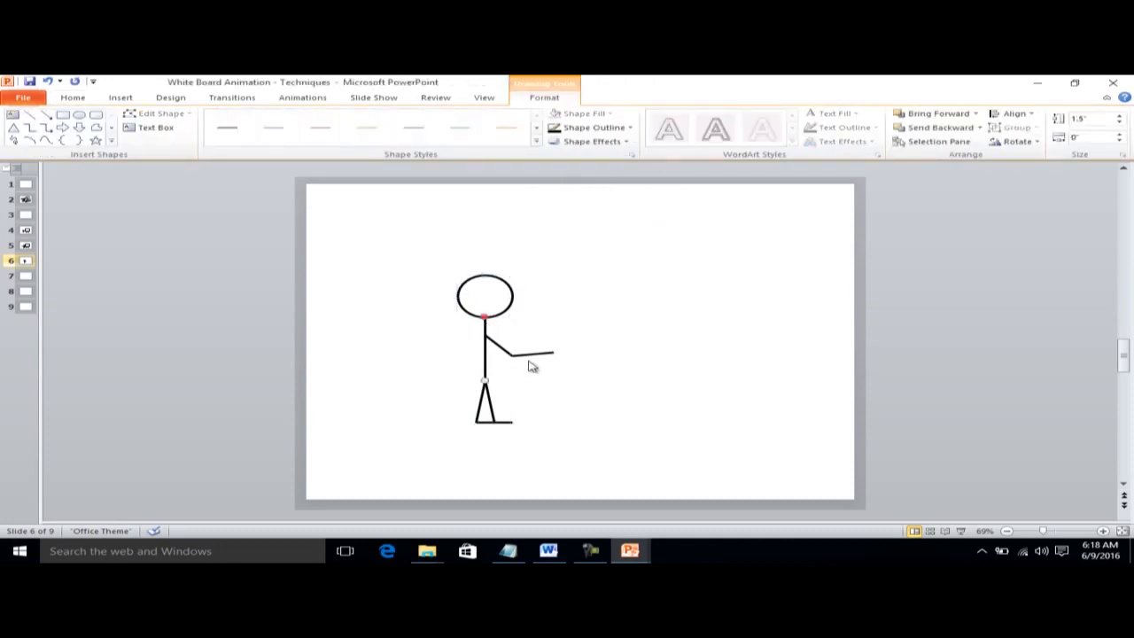
pyautogui.click(504, 352)
pyautogui.hotkey('ctrl', 'a')
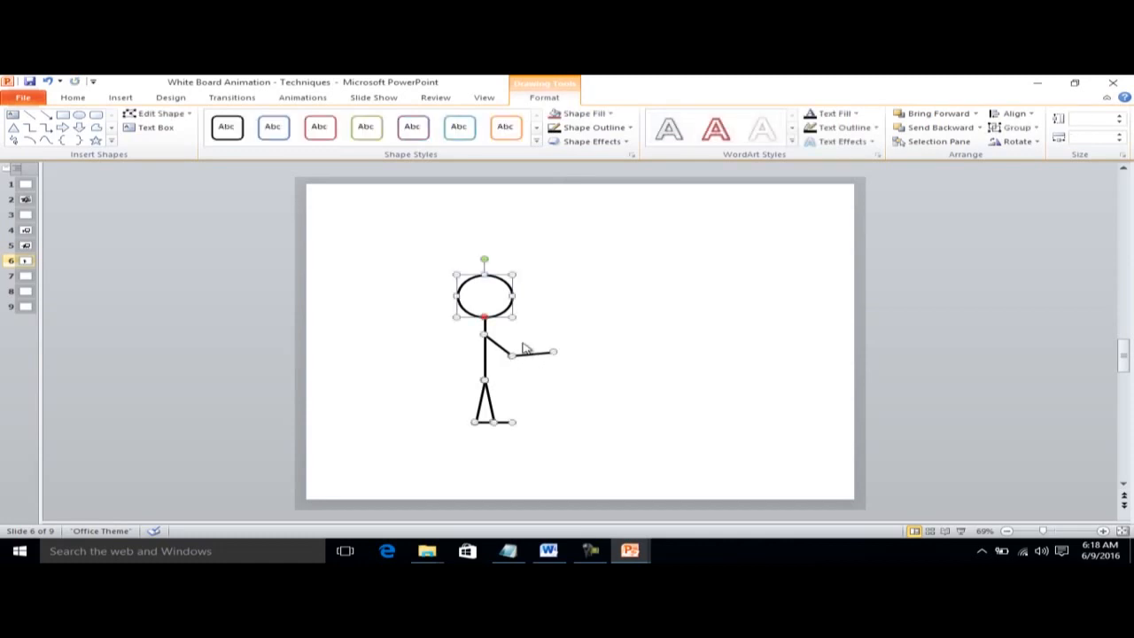
pyautogui.rightClick(666, 314)
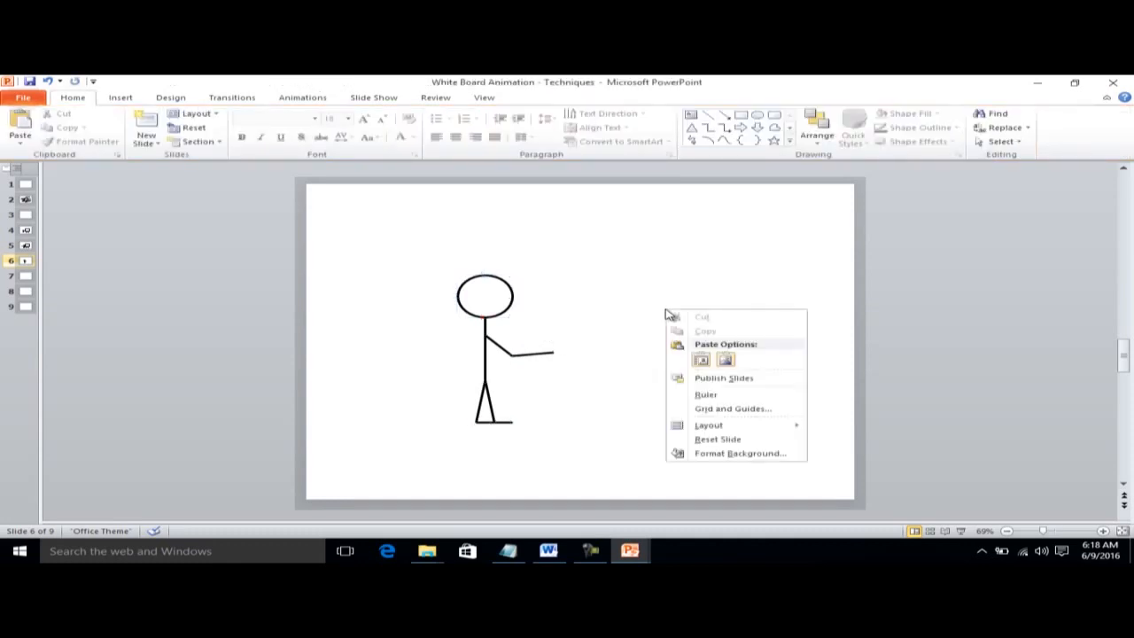
pyautogui.click(725, 359)
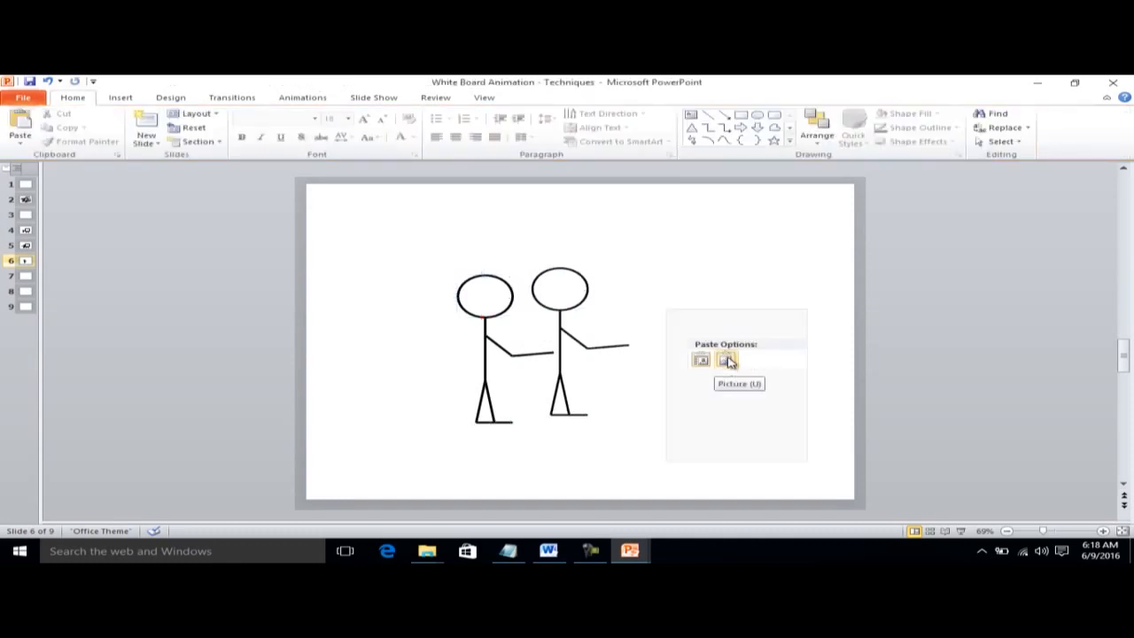
pyautogui.click(719, 354)
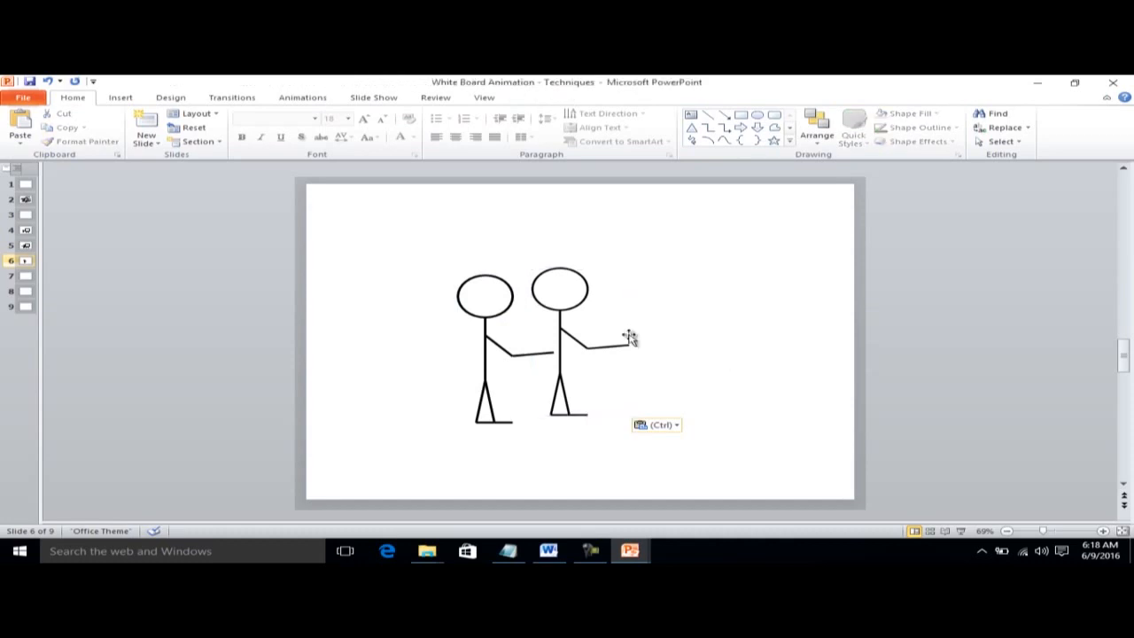
pyautogui.click(551, 319)
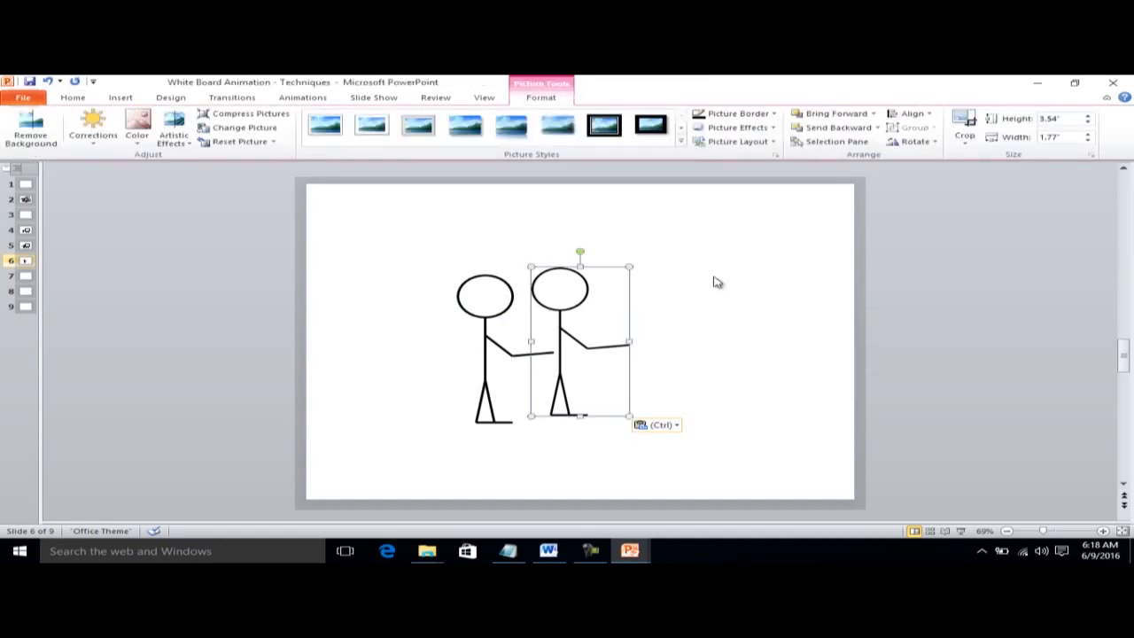
# Move the original stick figure and its picture copy together to the left side of the slide
pyautogui.click(484, 313)
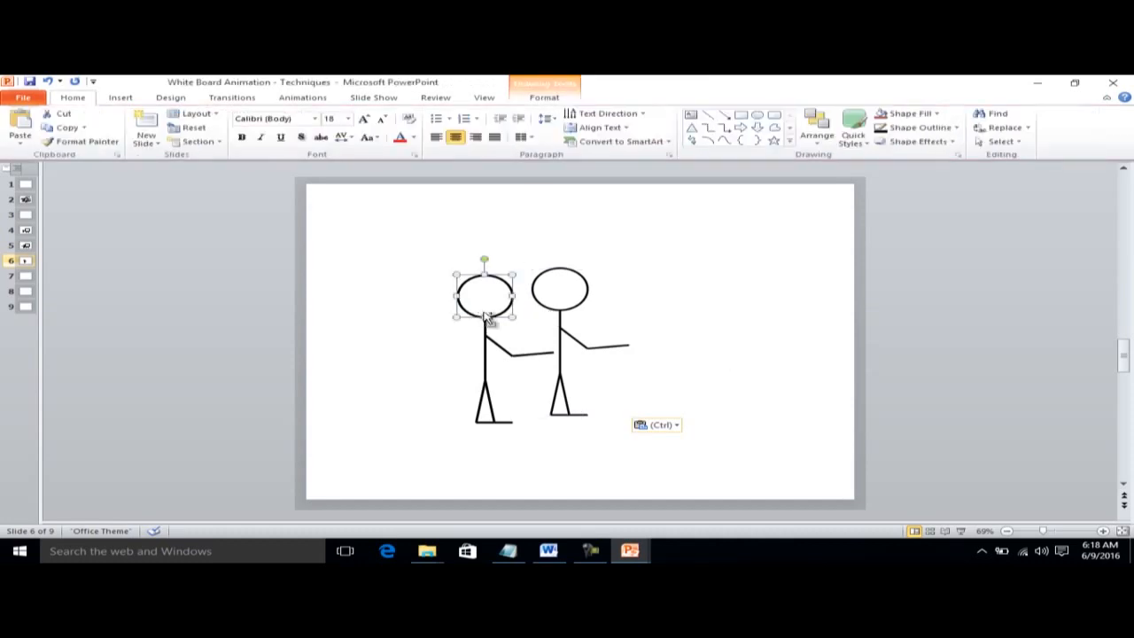
pyautogui.hotkey('ctrl', 'a')
pyautogui.press('Left')
pyautogui.press('Left')
pyautogui.press('Left')
pyautogui.press('Left')
pyautogui.press('Left')
pyautogui.press('Left')
pyautogui.press('Left')
pyautogui.press('Left')
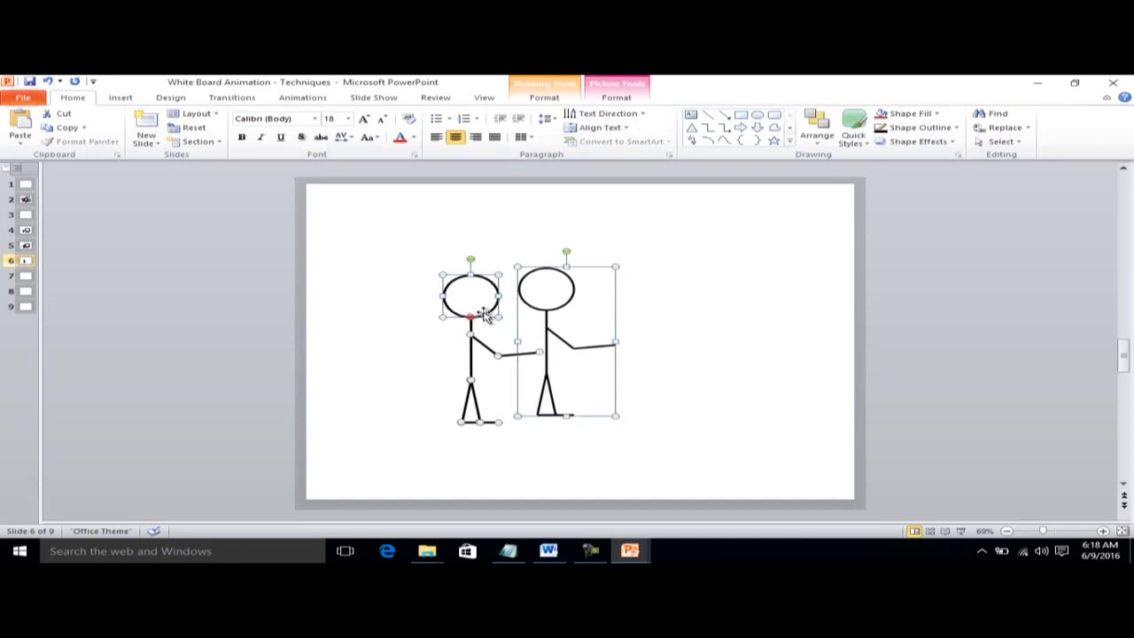
pyautogui.press('Left')
pyautogui.press('Left')
pyautogui.press('Left')
pyautogui.press('Left')
pyautogui.press('Left')
pyautogui.press('Left')
pyautogui.press('Left')
pyautogui.press('Left')
pyautogui.press('Left')
pyautogui.press('Left')
pyautogui.press('Left')
pyautogui.press('Left')
pyautogui.press('Left')
pyautogui.press('Left')
pyautogui.press('Left')
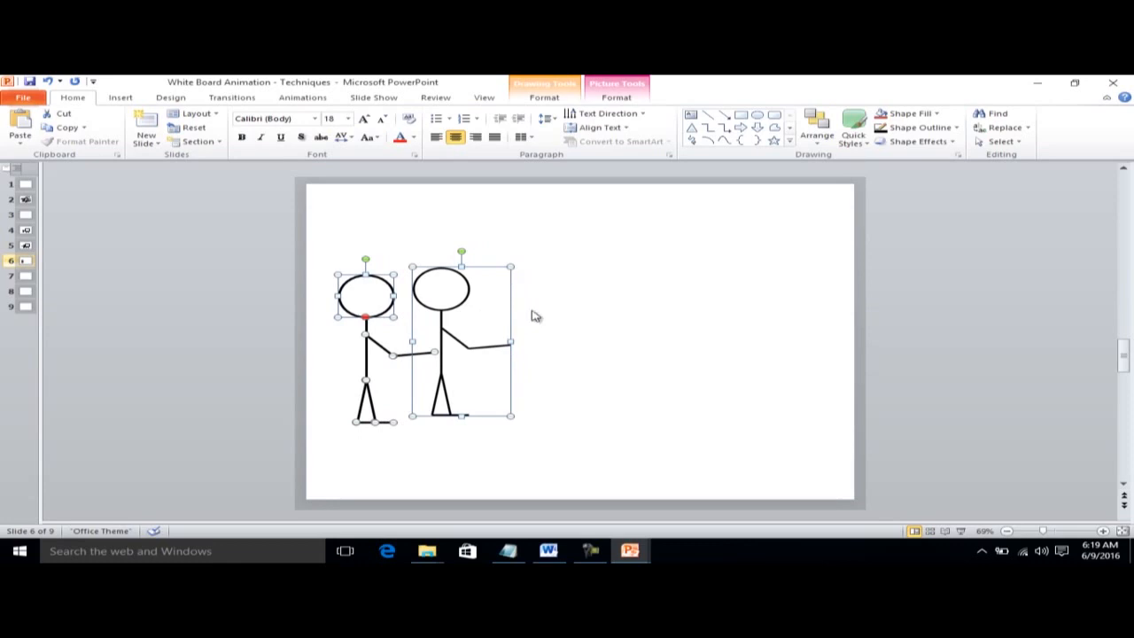
# Move only the picture copy to the right, clear of the original stick figure's arm
pyautogui.click(534, 315)
pyautogui.click(450, 317)
pyautogui.press('Right')
pyautogui.press('Right')
pyautogui.press('Right')
pyautogui.press('Right')
pyautogui.press('Right')
pyautogui.press('Right')
pyautogui.press('Right')
pyautogui.press('Right')
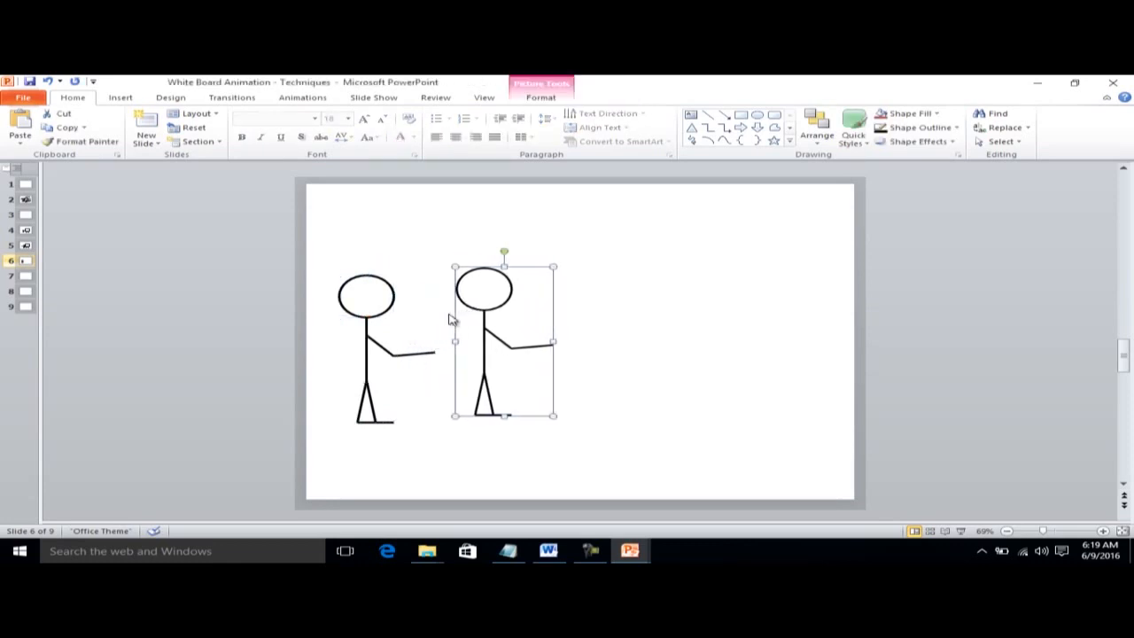
pyautogui.click(378, 302)
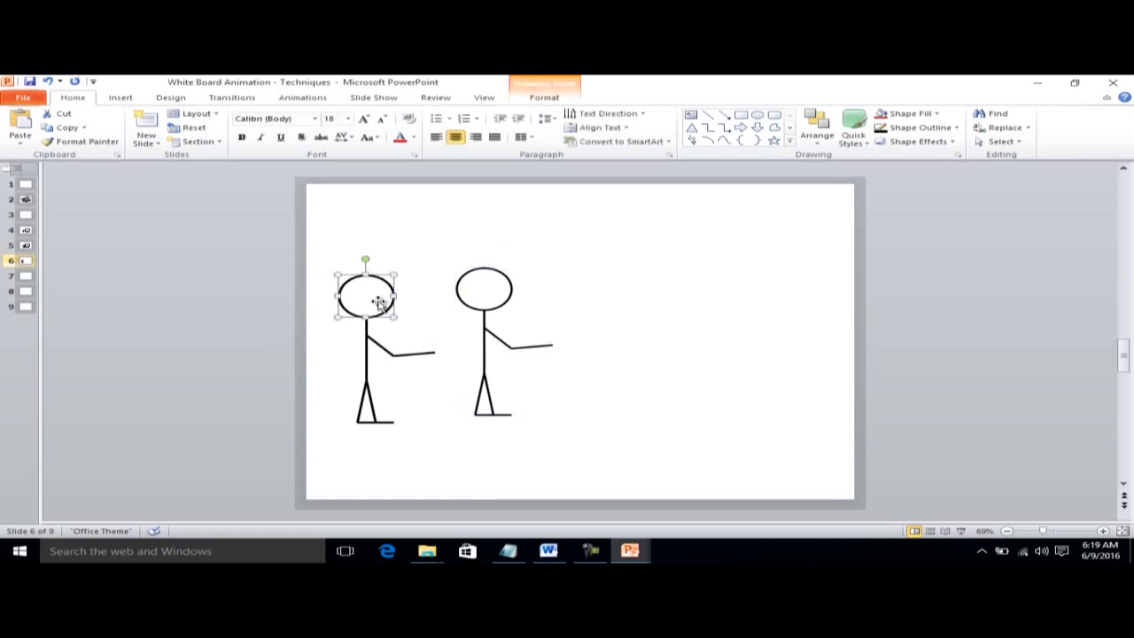
pyautogui.click(741, 295)
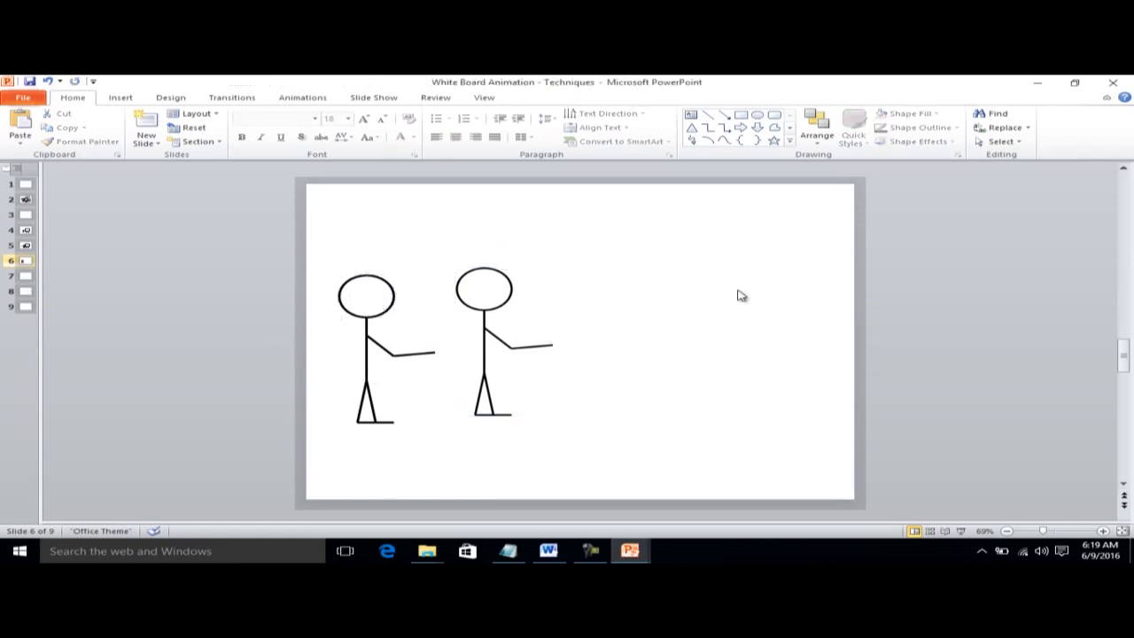
# Insert a rectangle to the right of the stick figures and enlarge it into a wide board shape
pyautogui.click(121, 98)
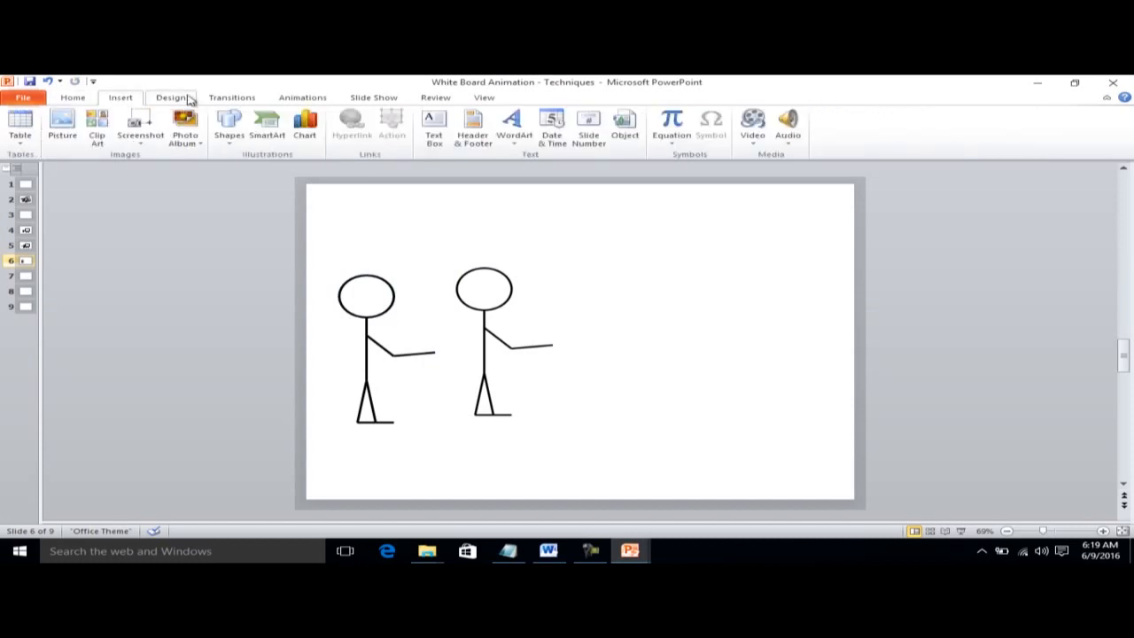
pyautogui.click(229, 133)
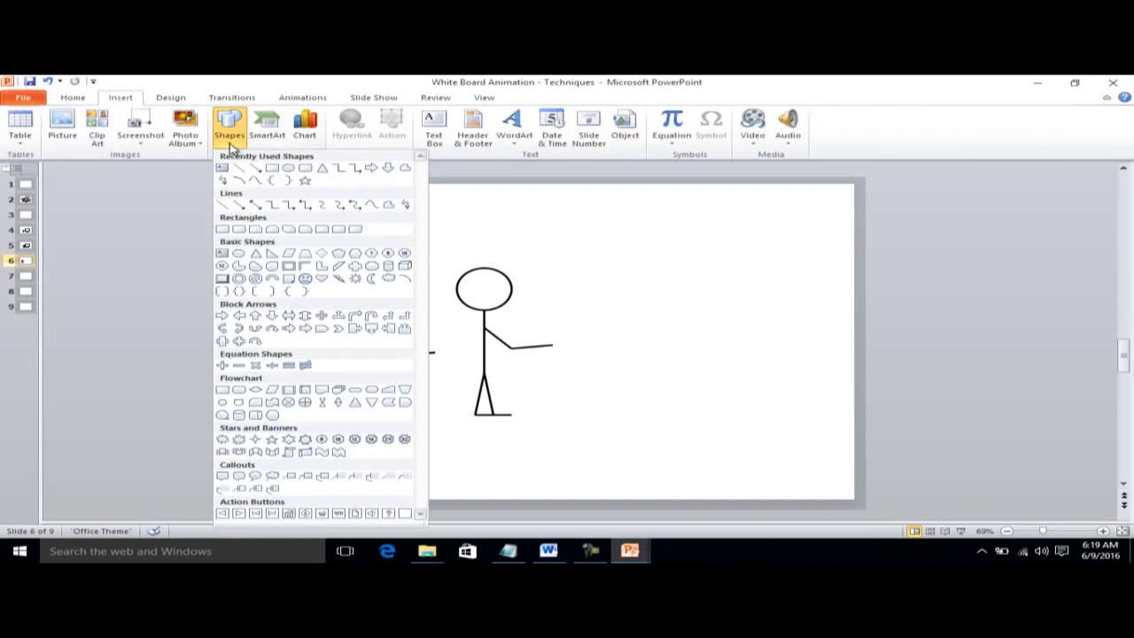
pyautogui.click(273, 168)
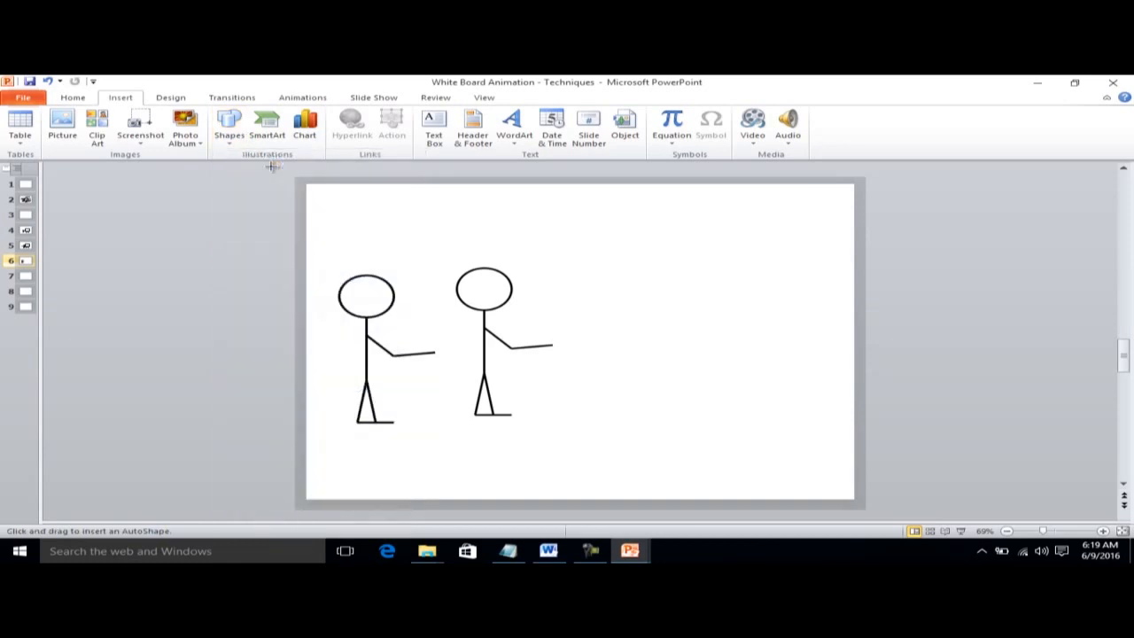
pyautogui.click(617, 273)
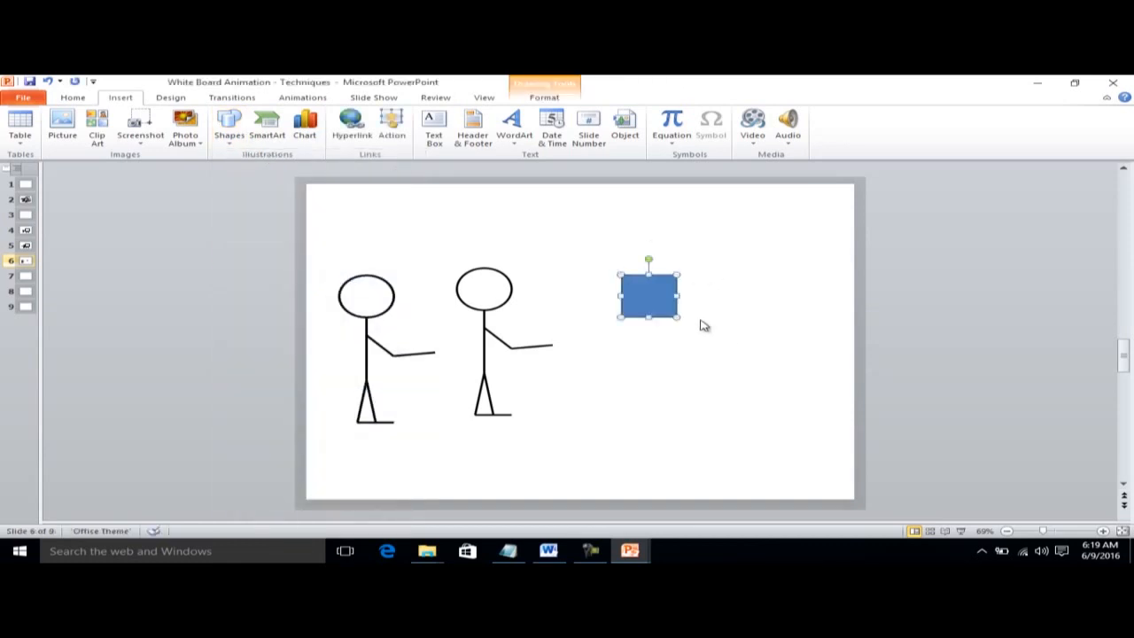
pyautogui.moveTo(678, 316); pyautogui.dragTo(841, 374)
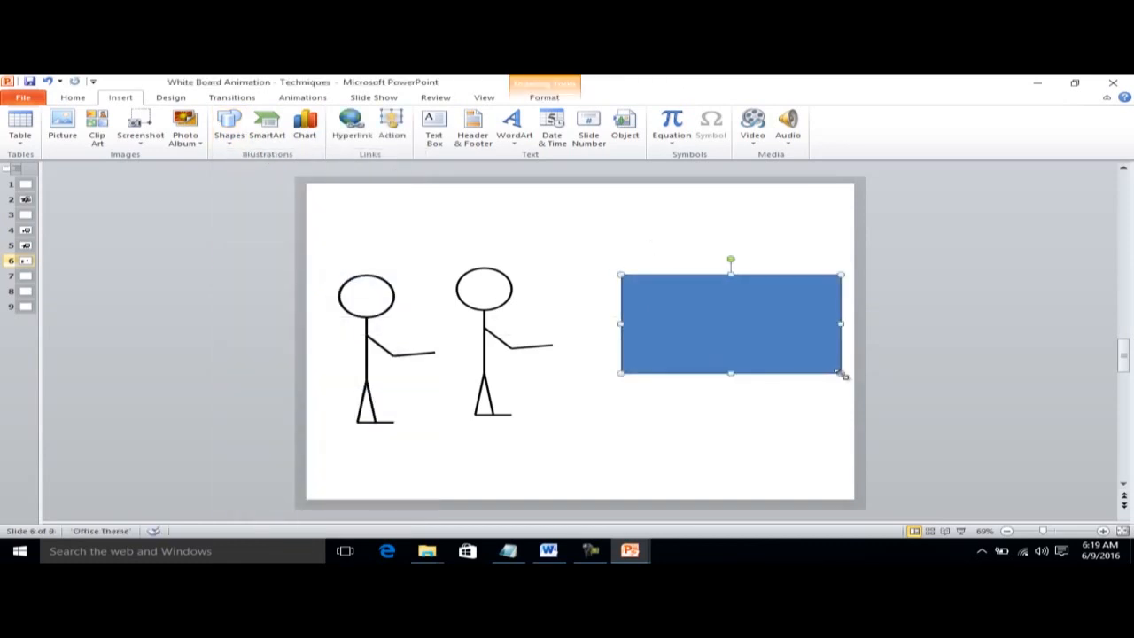
# Shift the rectangle up and left towards the figures, and stretch it to about 3" high by 4.75" wide
pyautogui.press('Up')
pyautogui.press('Up')
pyautogui.press('Left')
pyautogui.press('Left')
pyautogui.press('Left')
pyautogui.press('Left')
pyautogui.press('Left')
pyautogui.press('Left')
pyautogui.press('Left')
pyautogui.press('Left')
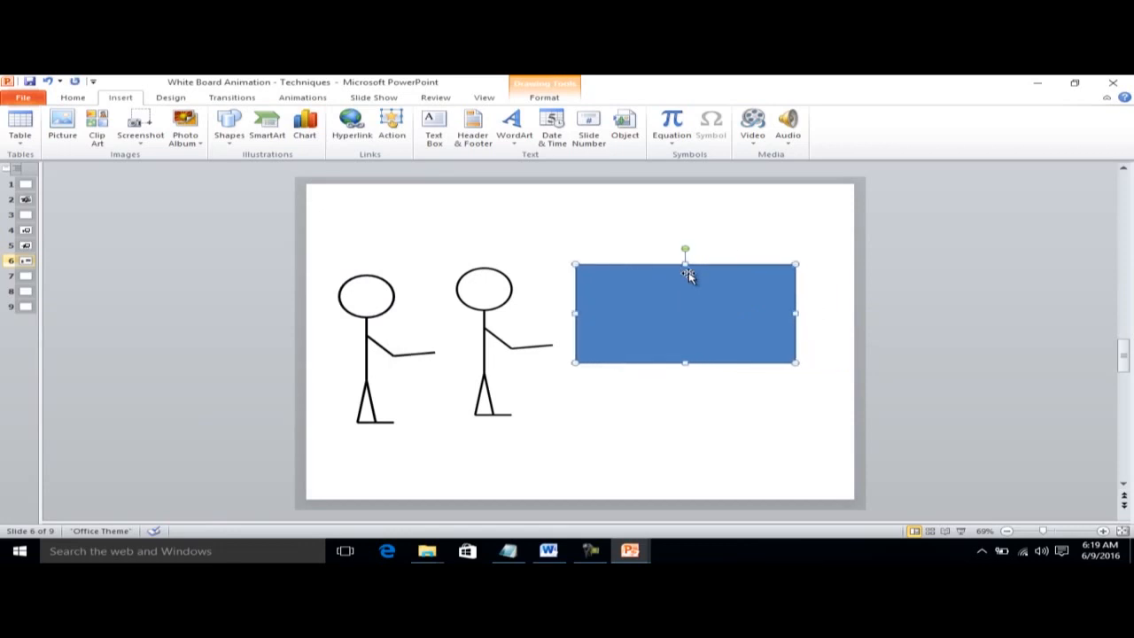
pyautogui.moveTo(685, 363); pyautogui.dragTo(689, 391)
pyautogui.moveTo(797, 329); pyautogui.dragTo(836, 328)
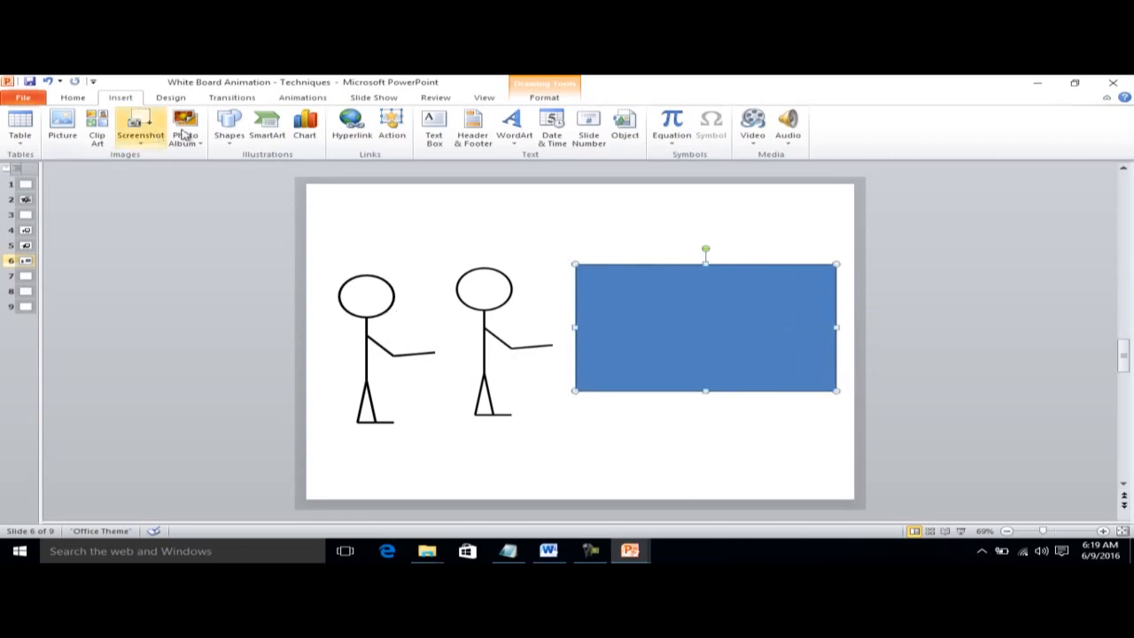
# Apply the shape style with a black outline and white fill to the rectangle
pyautogui.click(555, 98)
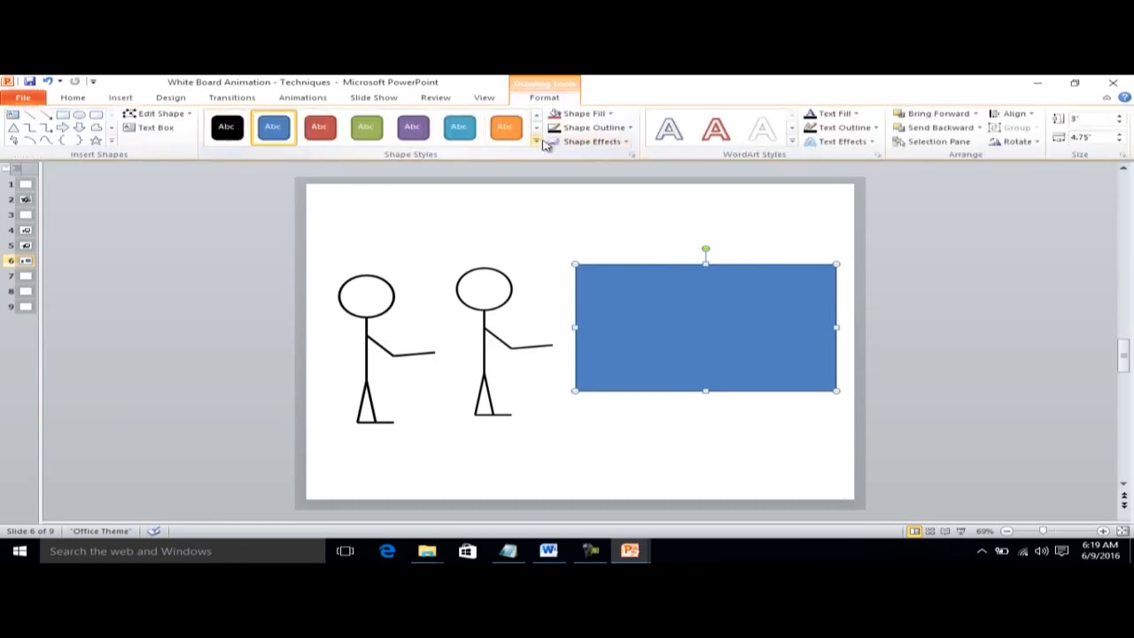
pyautogui.click(536, 141)
pyautogui.click(227, 128)
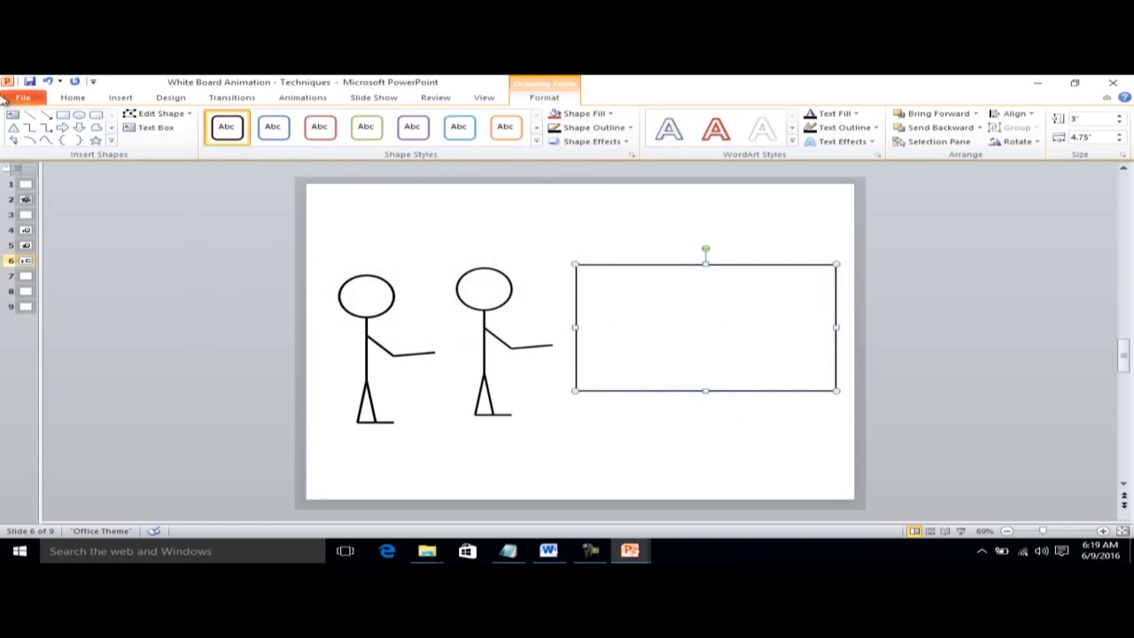
# Draw a slanted line down from the rectangle's lower edge as a leg, shift it left and extend its lower end
pyautogui.click(126, 99)
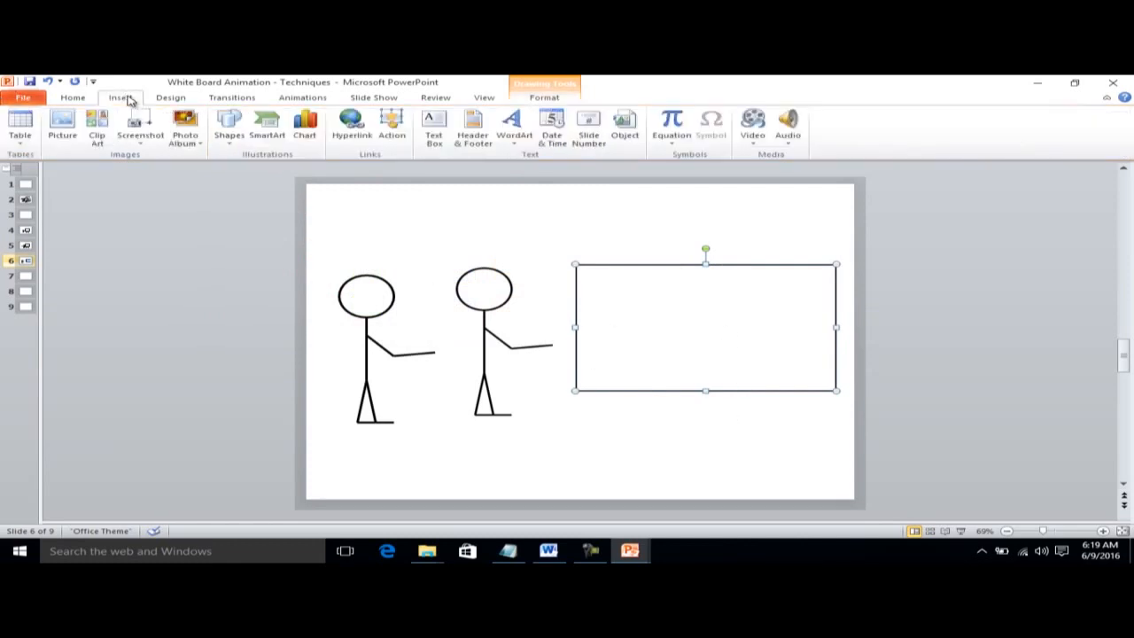
pyautogui.click(228, 149)
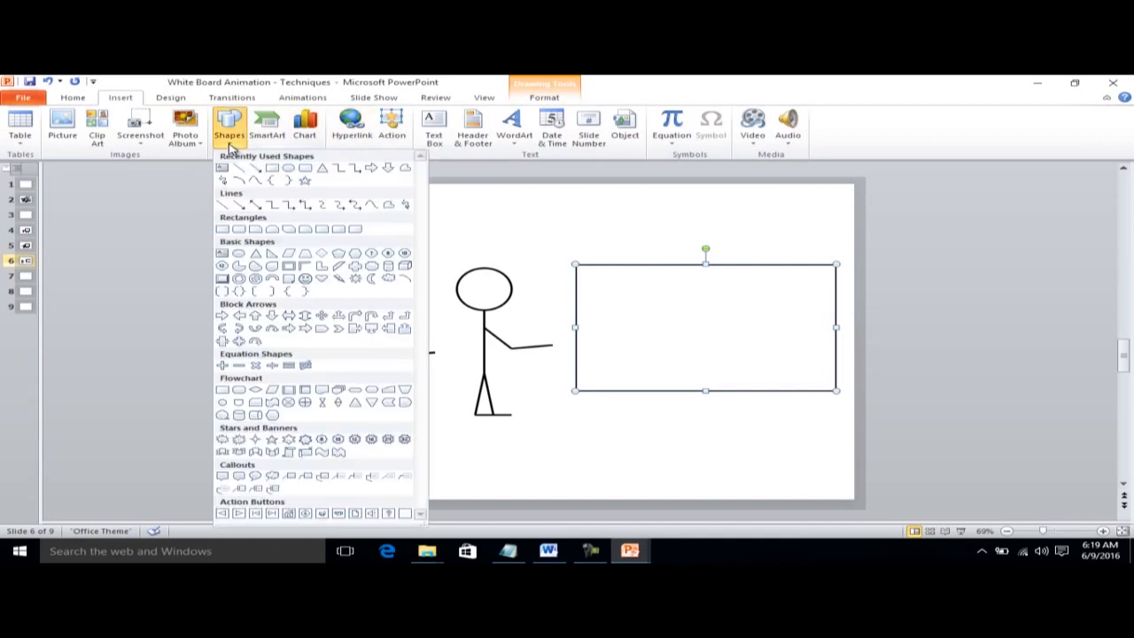
pyautogui.click(227, 206)
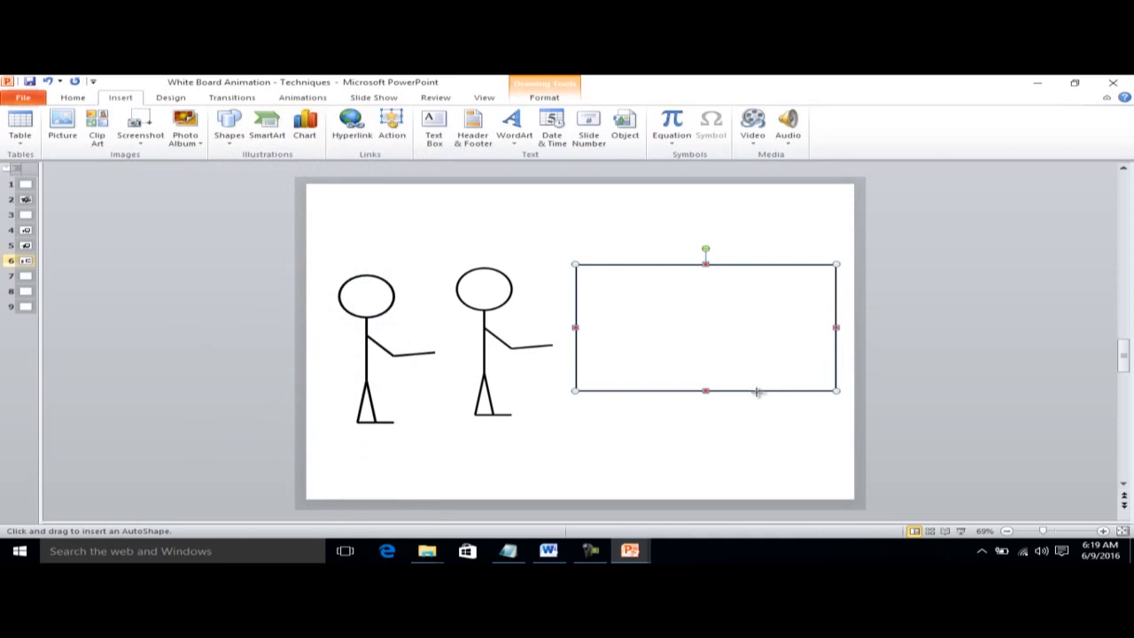
pyautogui.moveTo(757, 391); pyautogui.dragTo(813, 432)
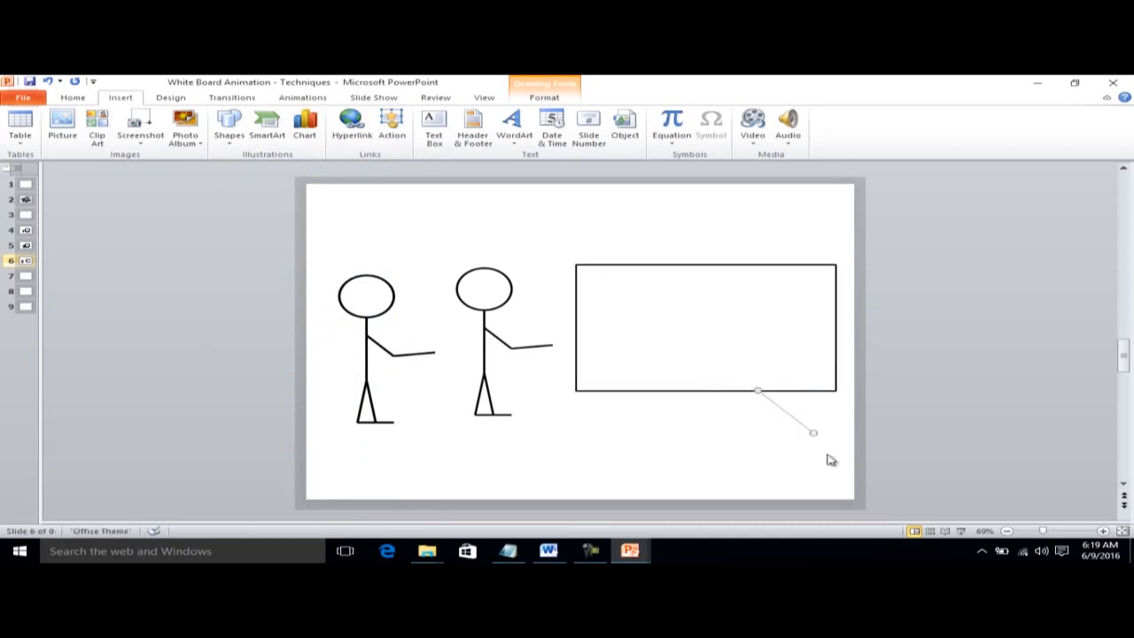
pyautogui.press('Left')
pyautogui.press('Left')
pyautogui.press('Left')
pyautogui.press('Left')
pyautogui.press('Left')
pyautogui.moveTo(790, 435)
pyautogui.mouseDown()
pyautogui.moveTo(756, 433)
pyautogui.moveTo(778, 444)
pyautogui.mouseUp()
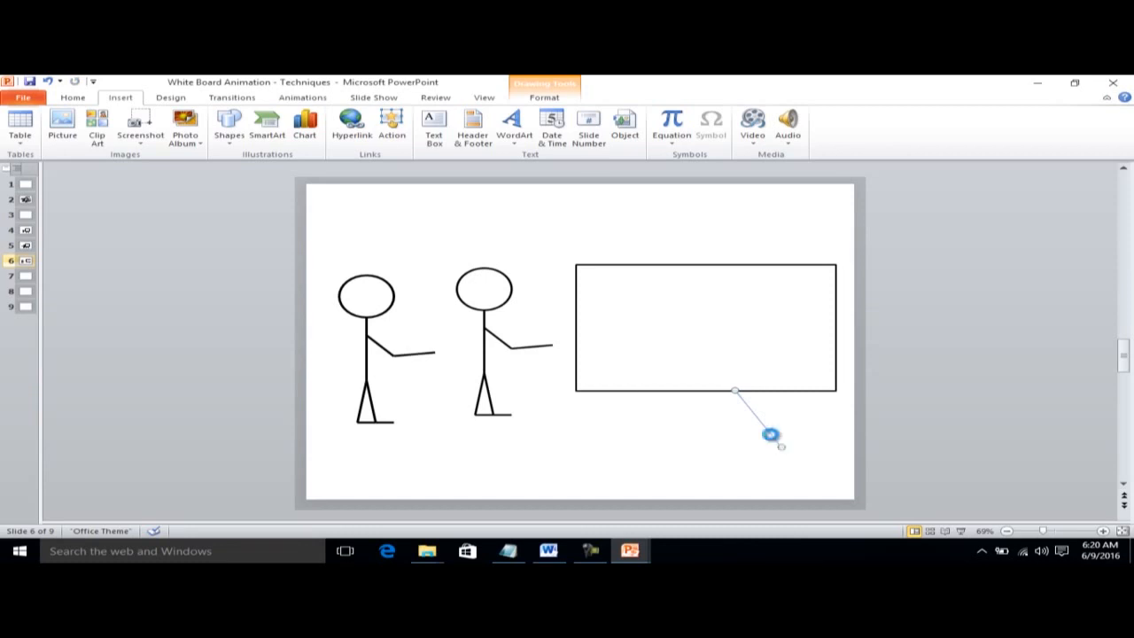
# Paste a copy of the whiteboard's slanted leg and flip it vertically
pyautogui.hotkey('ctrl', 'v')
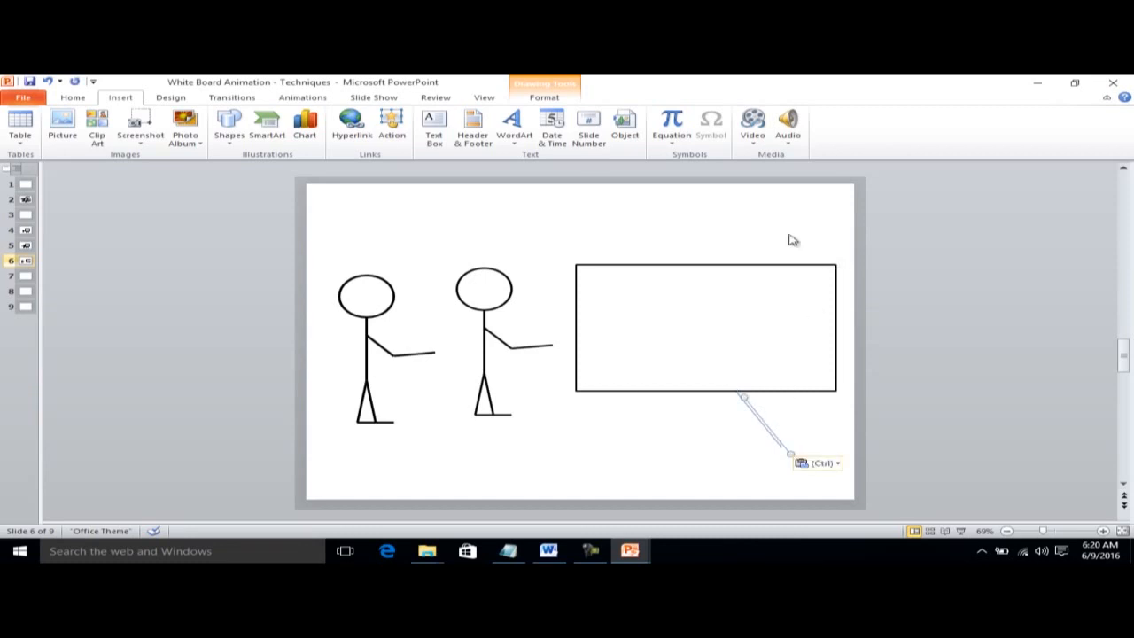
pyautogui.click(564, 100)
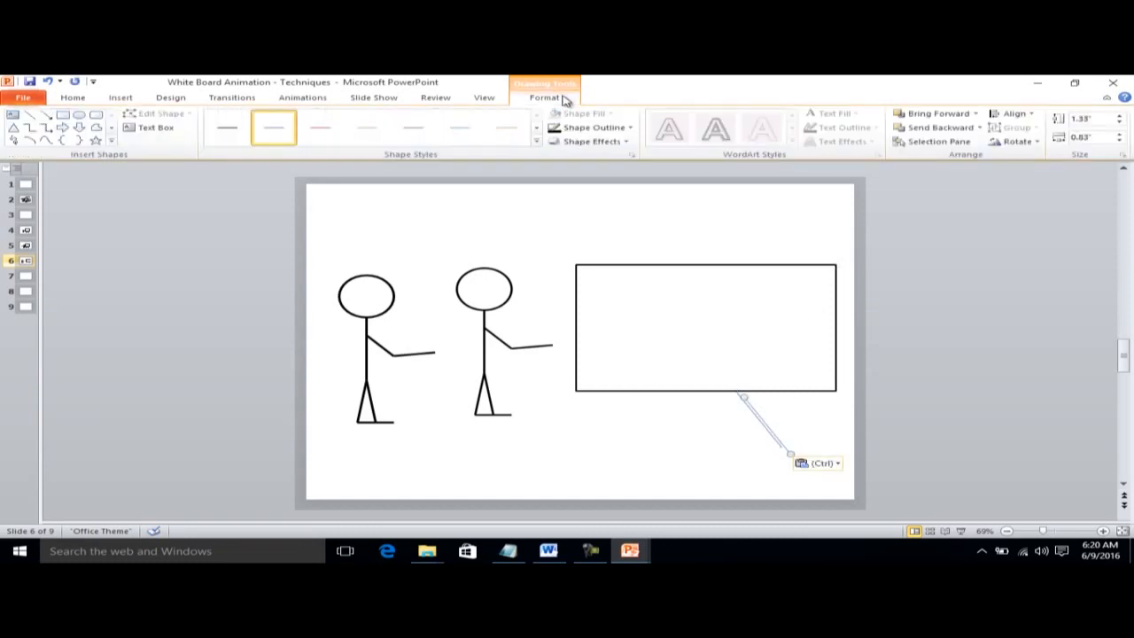
pyautogui.click(1036, 143)
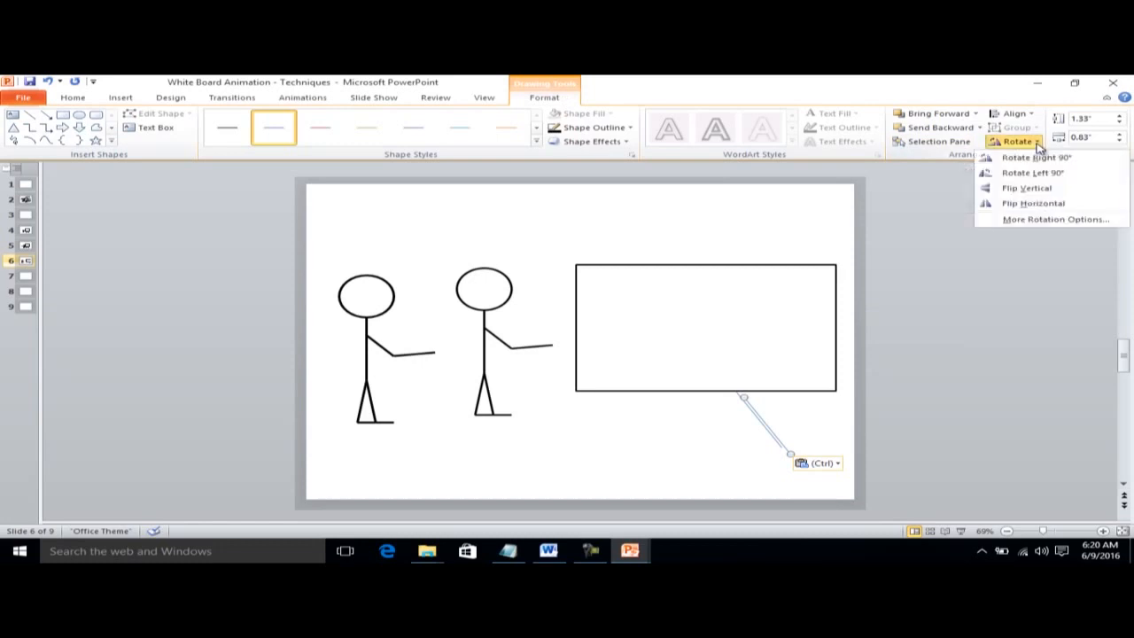
pyautogui.click(1036, 189)
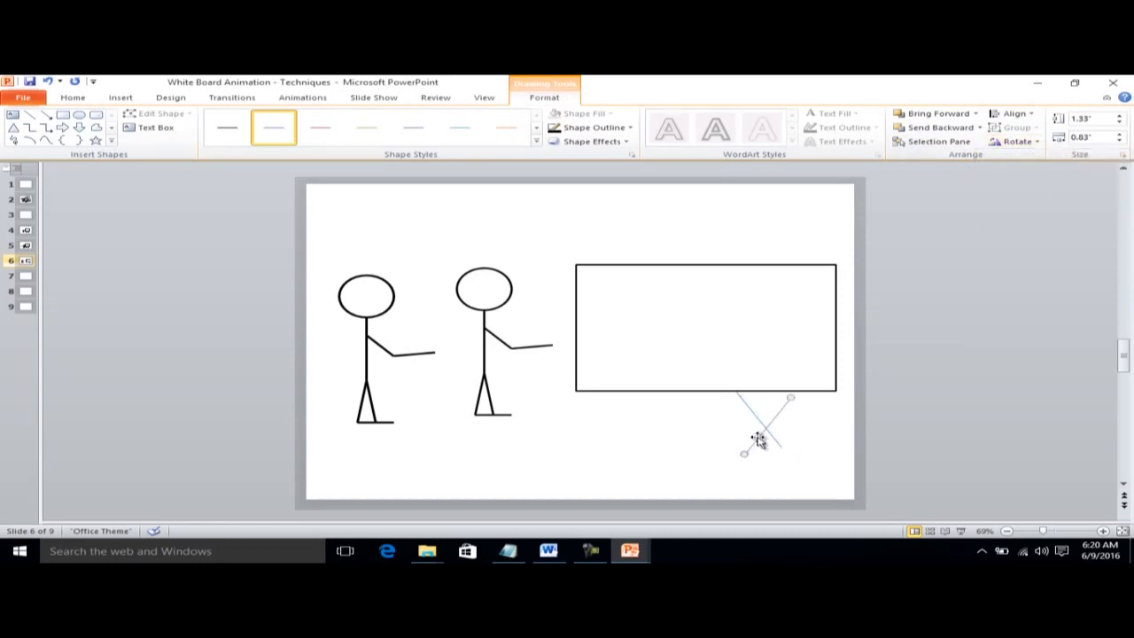
# Move the flipped leg left and up until its upper end meets the whiteboard's lower edge, mirroring the original leg
pyautogui.press('Left')
pyautogui.press('Left')
pyautogui.press('Left')
pyautogui.press('Left')
pyautogui.press('Left')
pyautogui.press('Left')
pyautogui.press('Left')
pyautogui.press('Left')
pyautogui.press('Left')
pyautogui.press('Left')
pyautogui.press('Left')
pyautogui.press('Left')
pyautogui.press('Left')
pyautogui.press('Left')
pyautogui.press('Left')
pyautogui.press('Left')
pyautogui.press('Left')
pyautogui.press('Left')
pyautogui.press('Left')
pyautogui.press('Left')
pyautogui.press('Up')
pyautogui.press('Up')
pyautogui.press('Right')
pyautogui.press('Right')
pyautogui.press('Right')
pyautogui.press('Right')
pyautogui.click(733, 454)
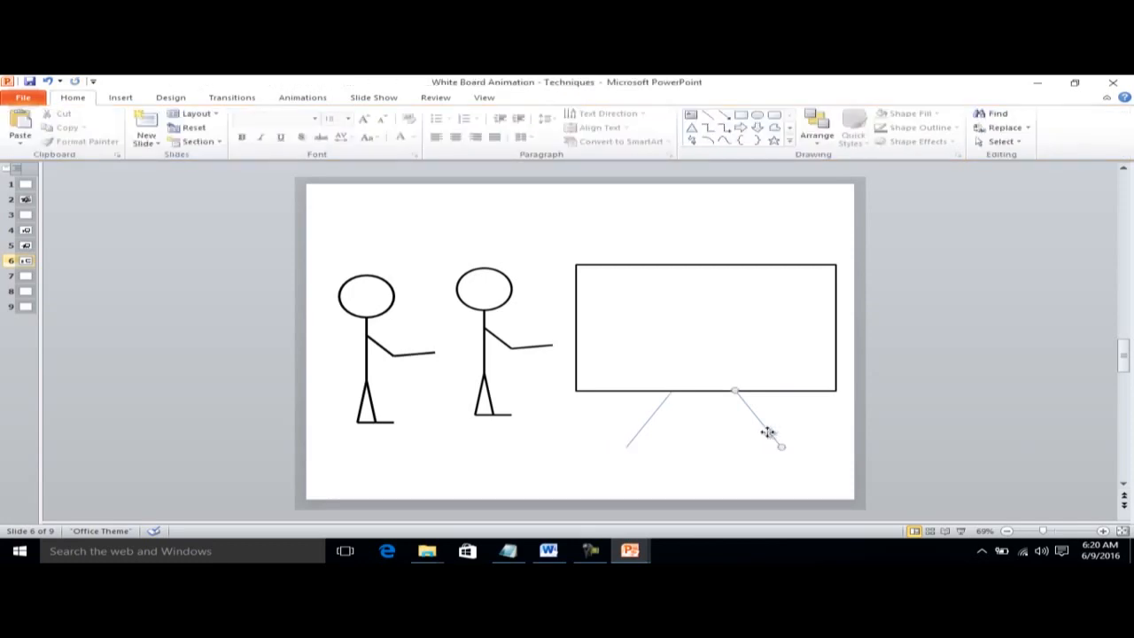
# Spread the two legs apart by nudging the right leg slightly right and the left leg slightly left
pyautogui.click(768, 432)
pyautogui.press('Right')
pyautogui.press('Right')
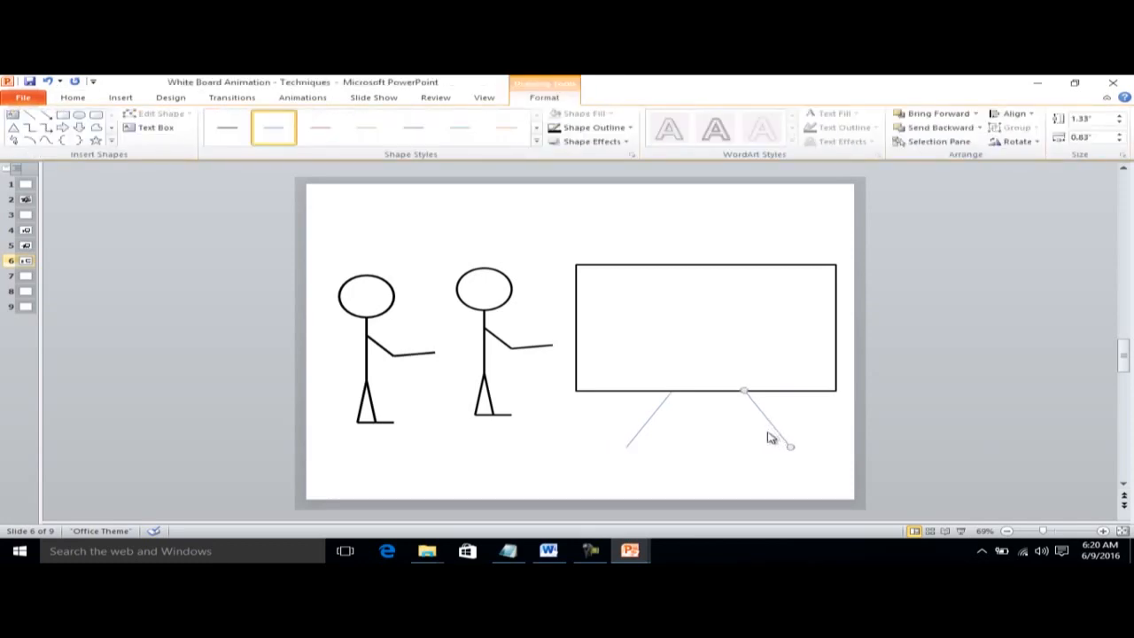
pyautogui.click(647, 421)
pyautogui.press('Left')
pyautogui.press('Left')
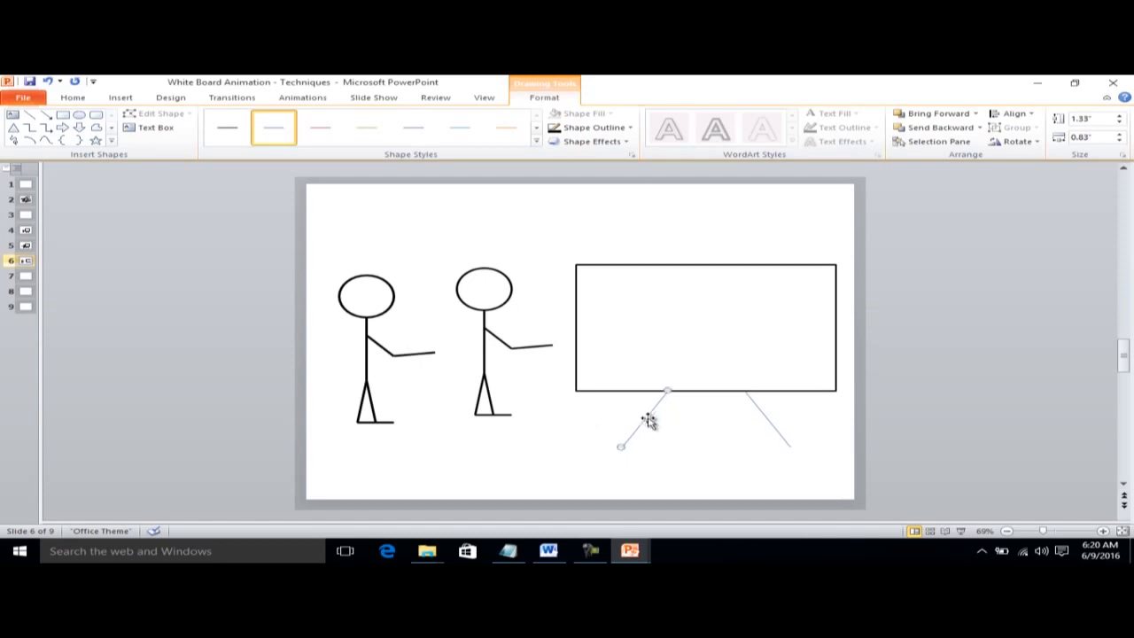
pyautogui.click(647, 423)
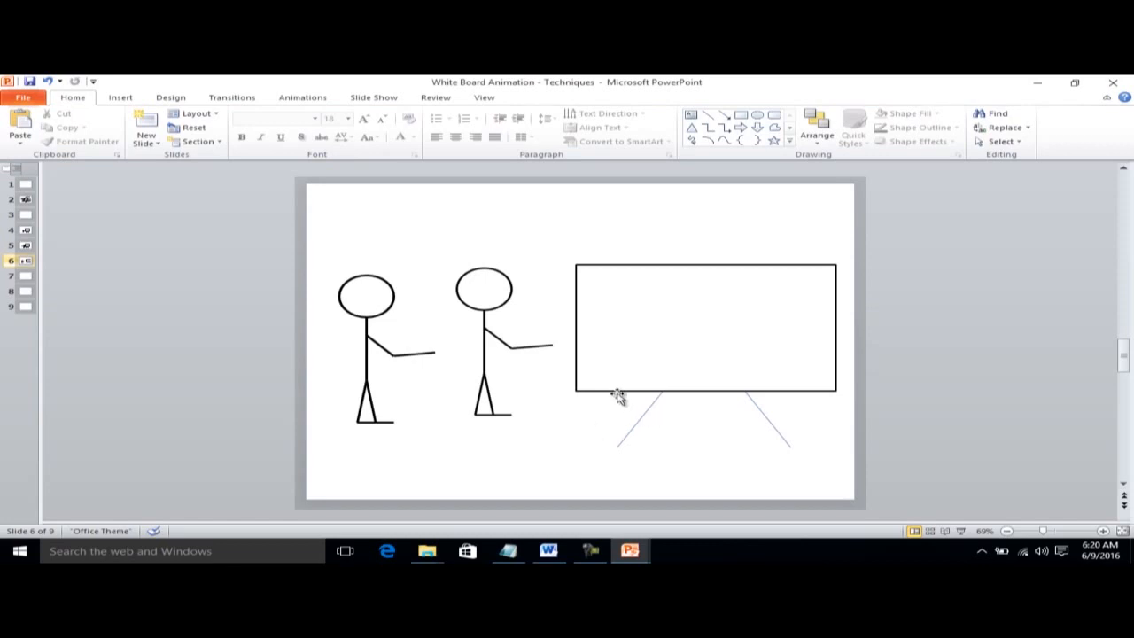
# Select the whiteboard rectangle with both legs and set their outline weight to 3 pt
pyautogui.click(617, 392)
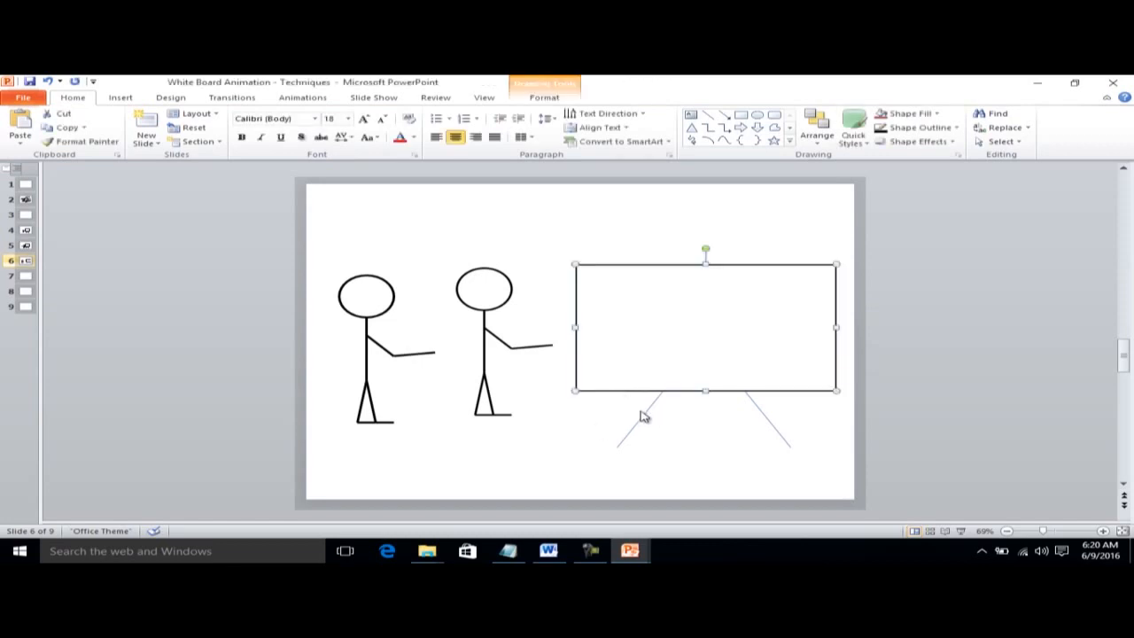
pyautogui.keyDown('shift'); pyautogui.click(644, 413); pyautogui.keyUp('shift')
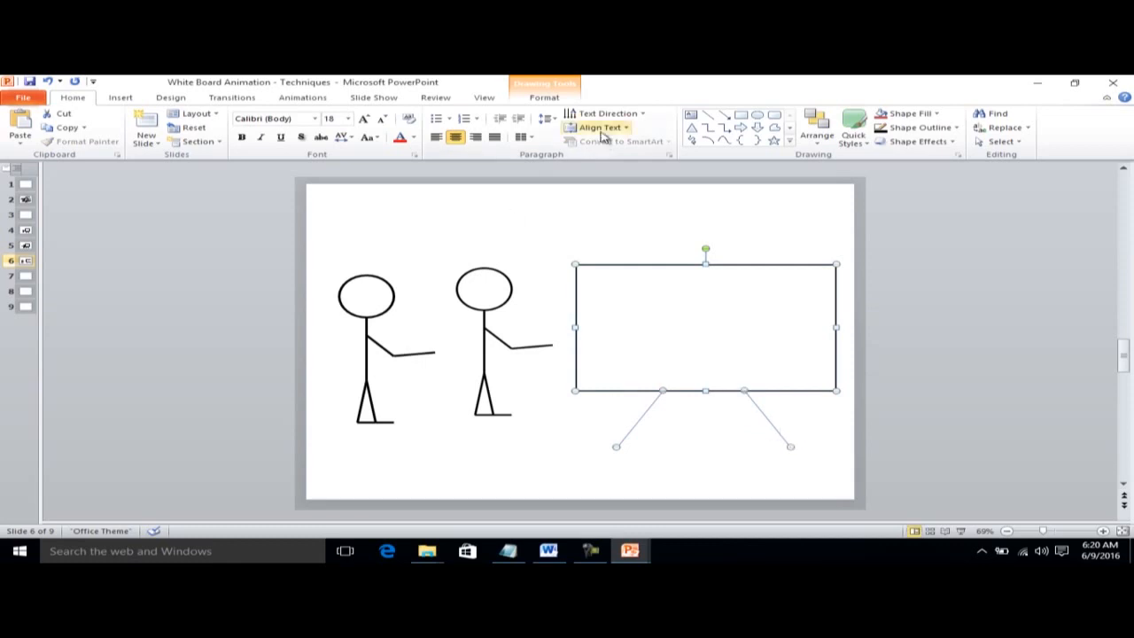
pyautogui.click(540, 100)
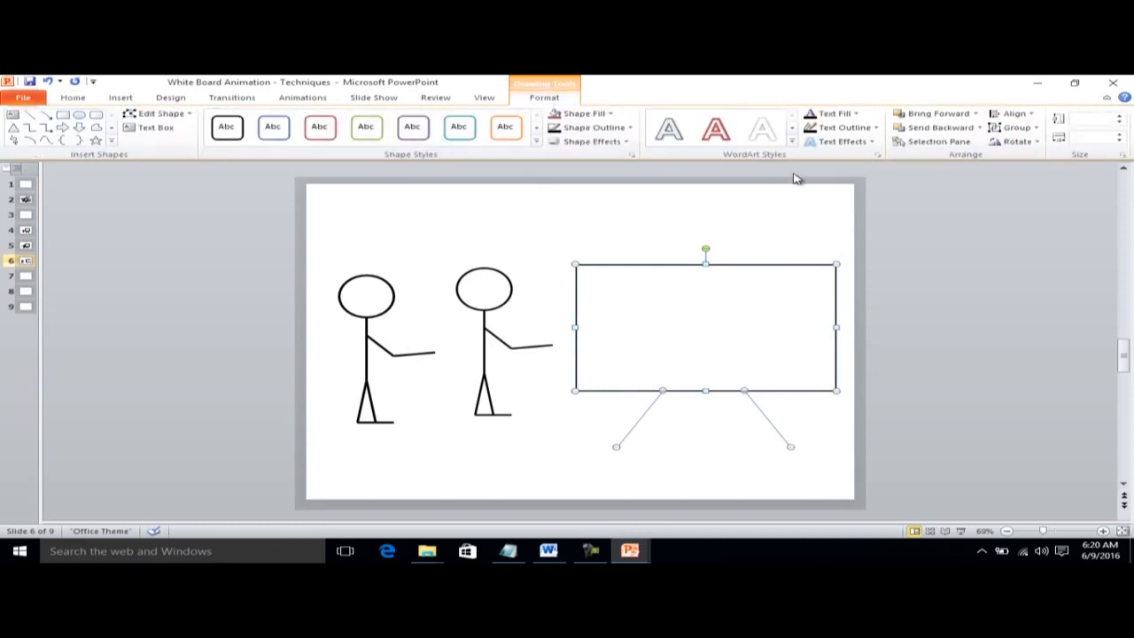
pyautogui.click(632, 129)
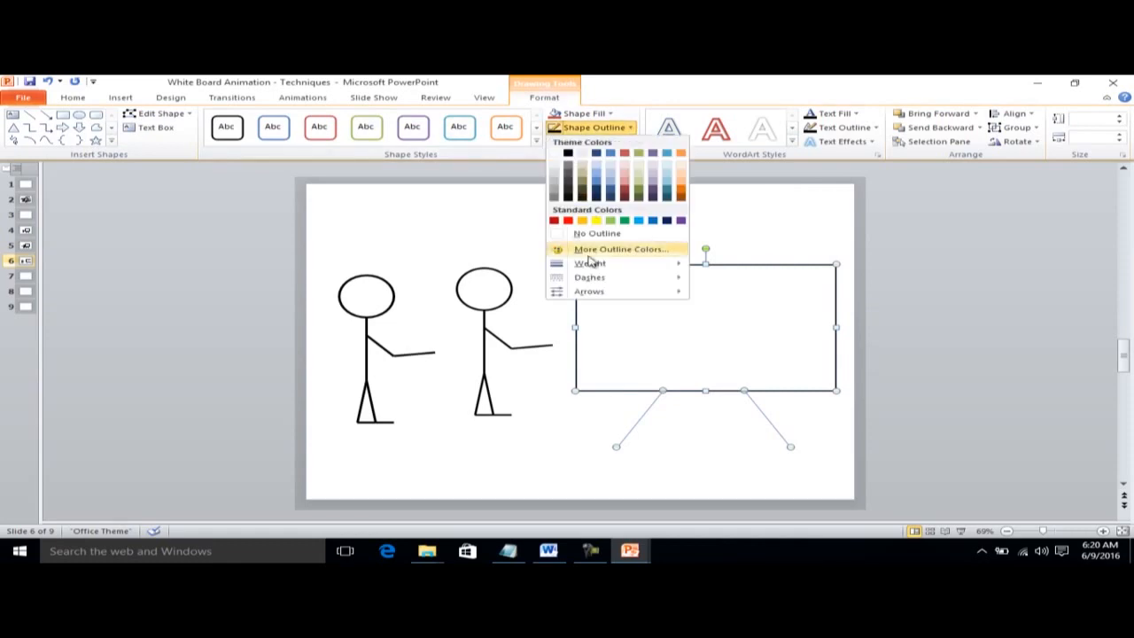
pyautogui.moveTo(593, 268)
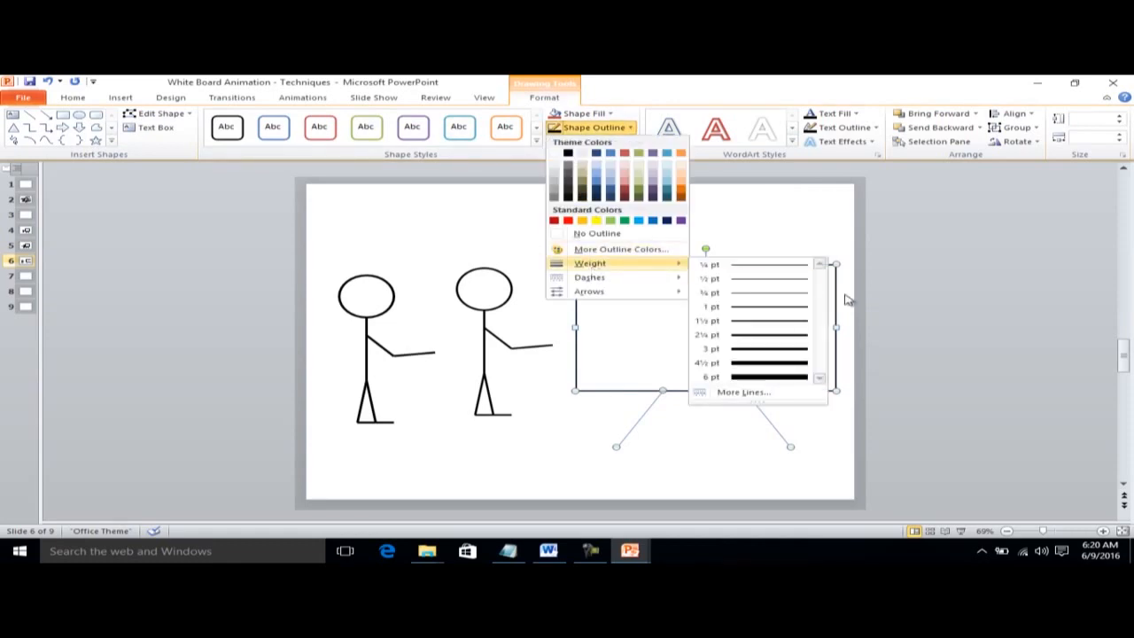
pyautogui.click(785, 350)
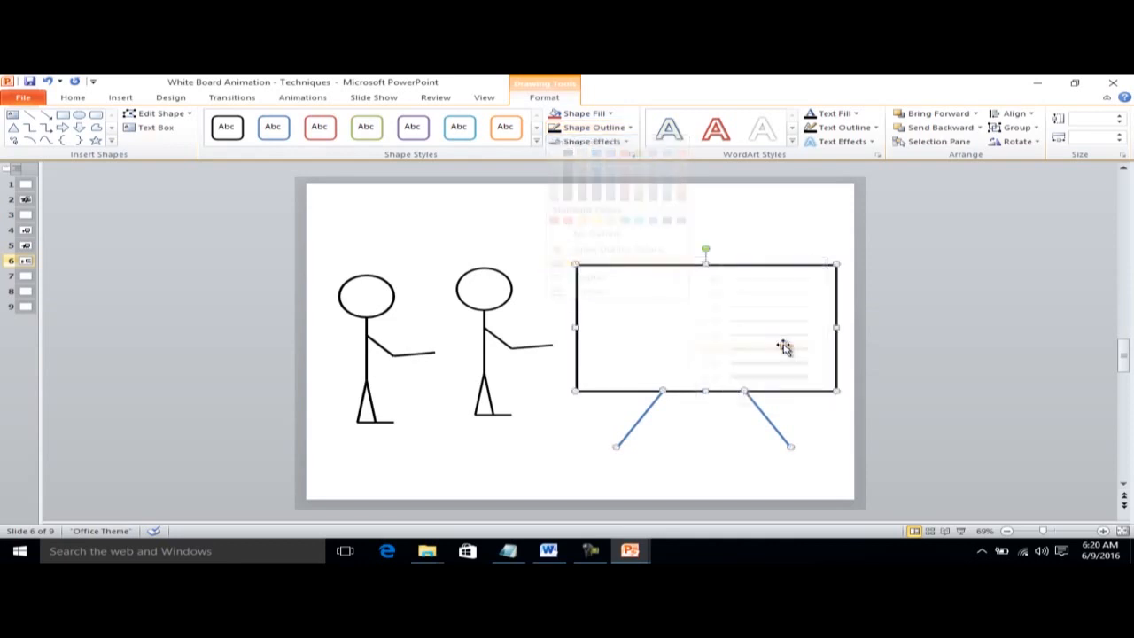
# Try a black fill on the whiteboard rectangle and restore its white fill
pyautogui.click(614, 117)
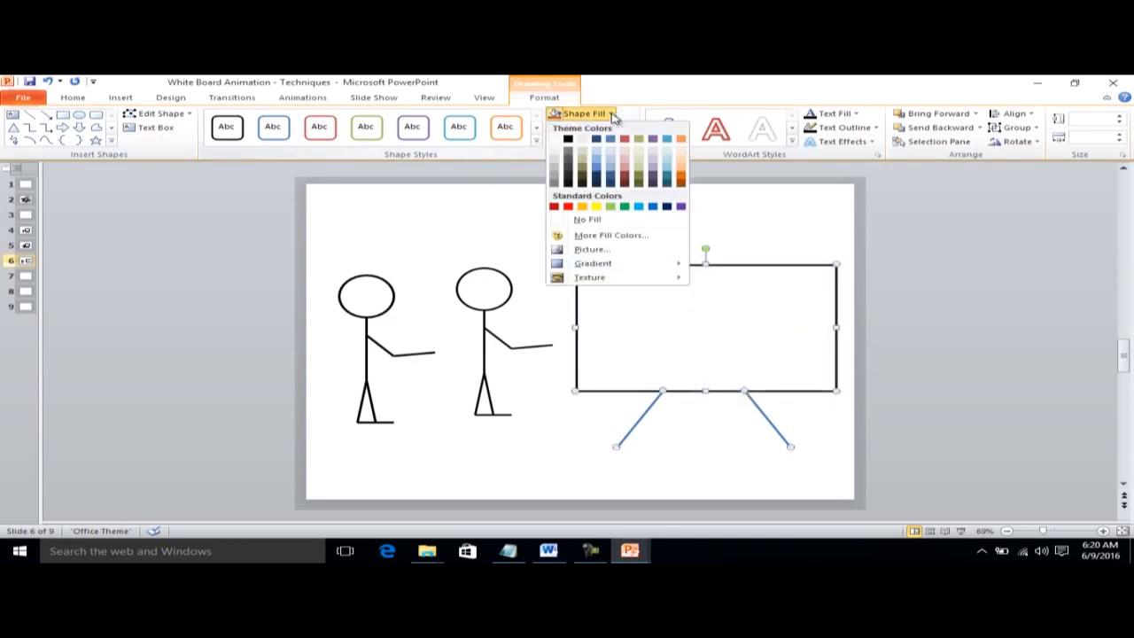
pyautogui.click(571, 144)
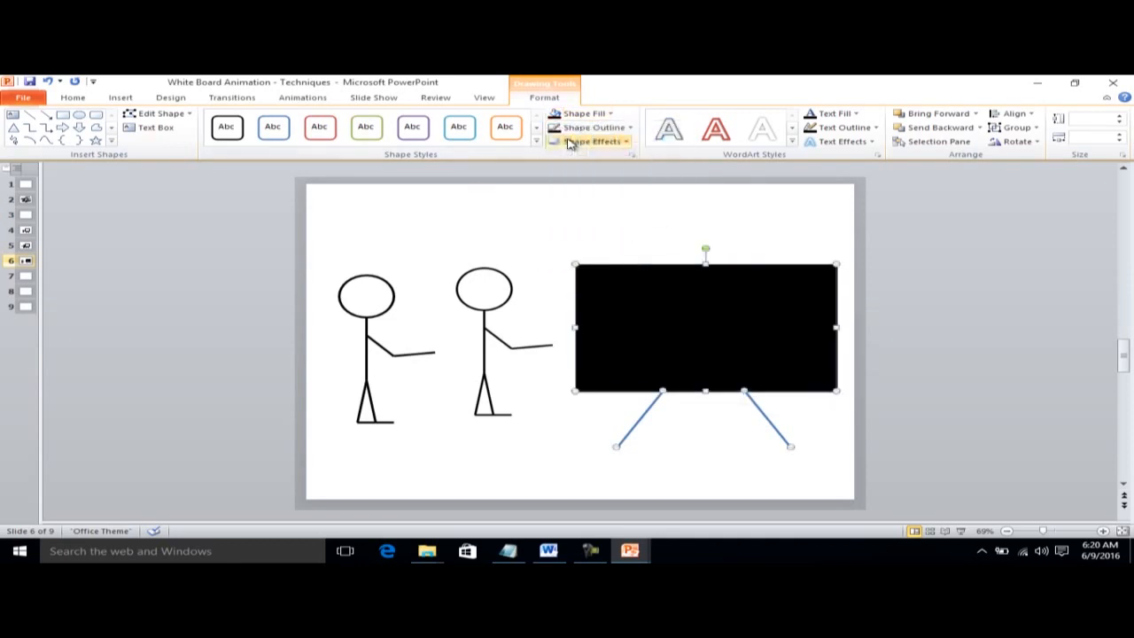
pyautogui.click(613, 116)
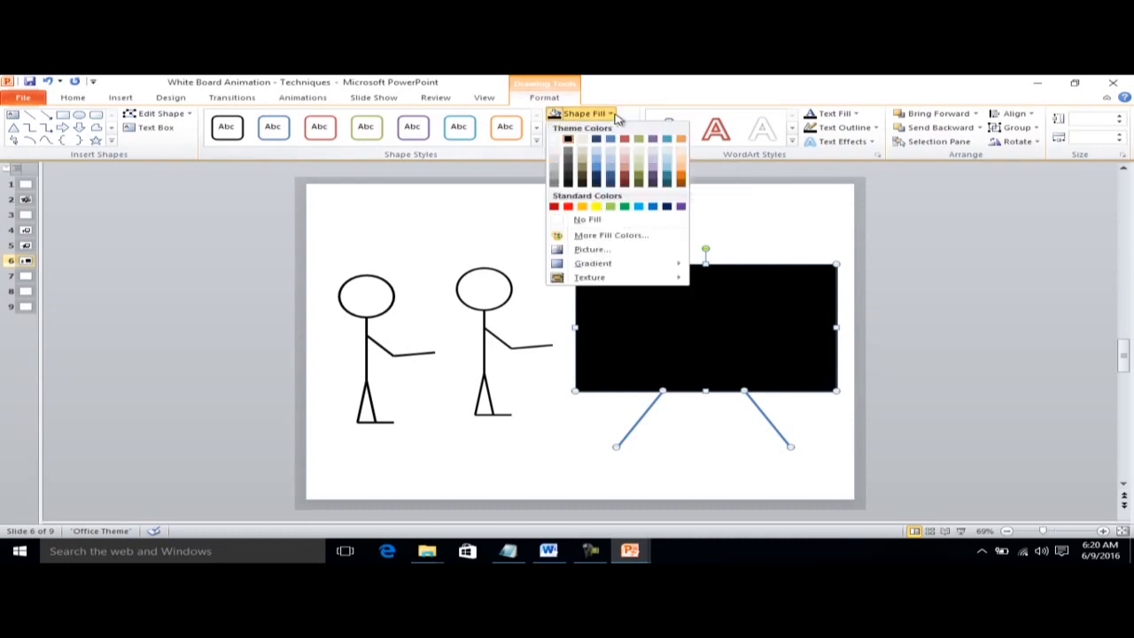
pyautogui.click(560, 142)
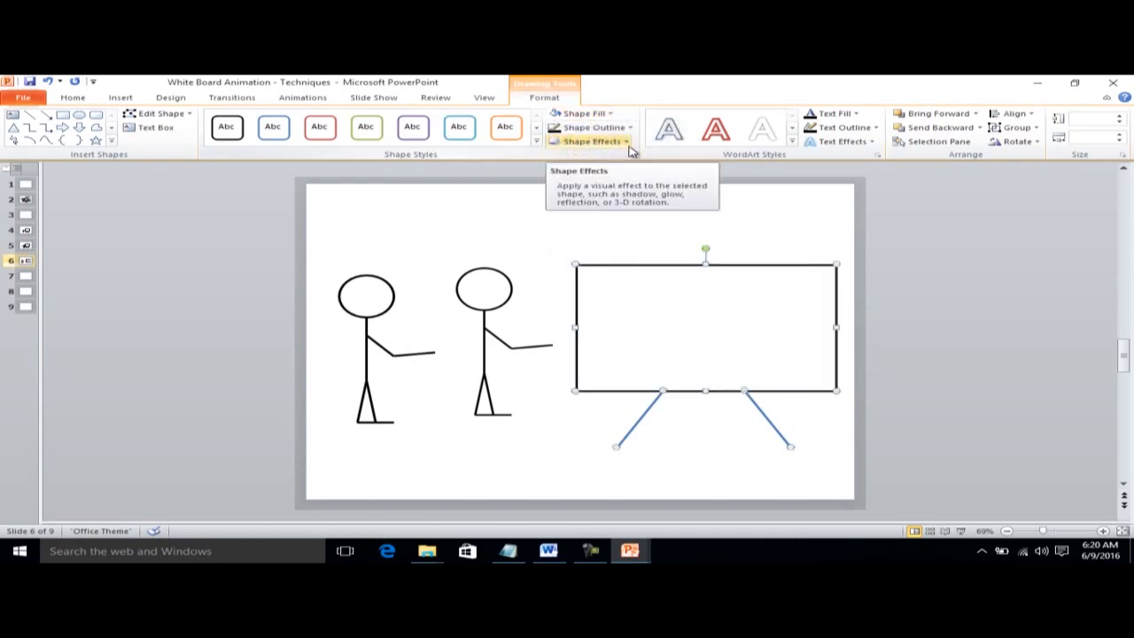
# Set the outline color of the whiteboard rectangle and both legs to black
pyautogui.click(629, 129)
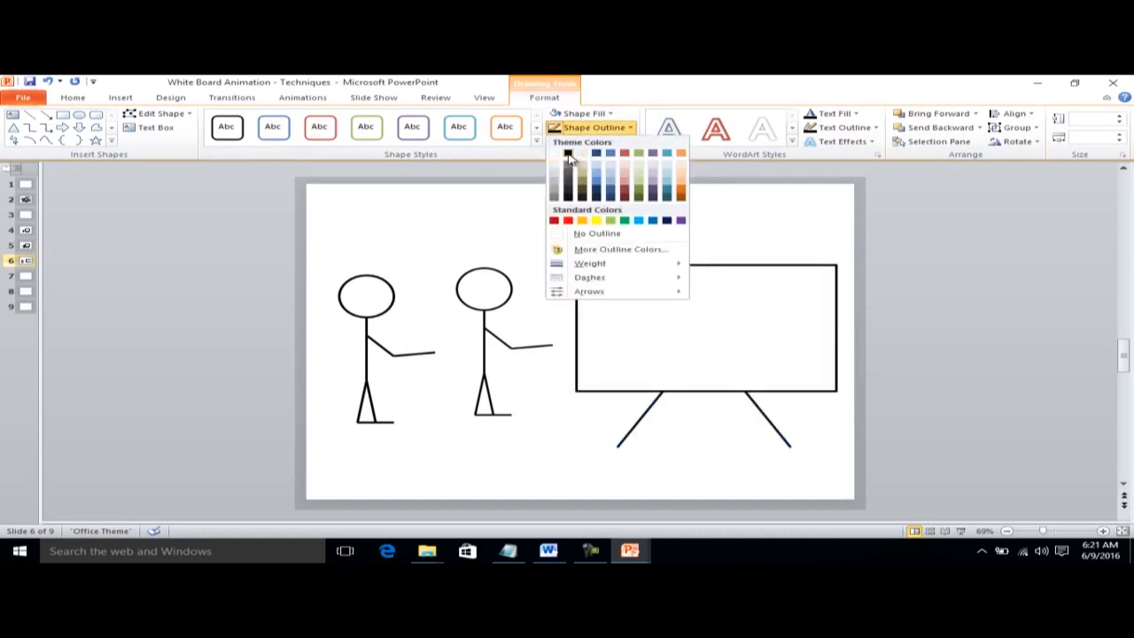
pyautogui.click(569, 156)
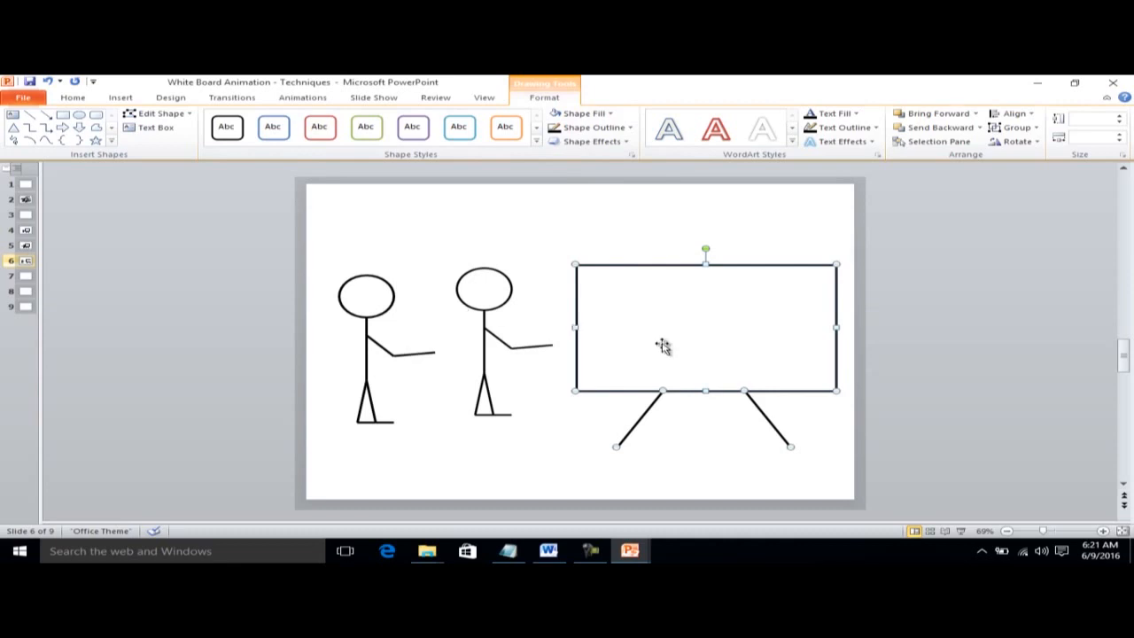
pyautogui.click(502, 336)
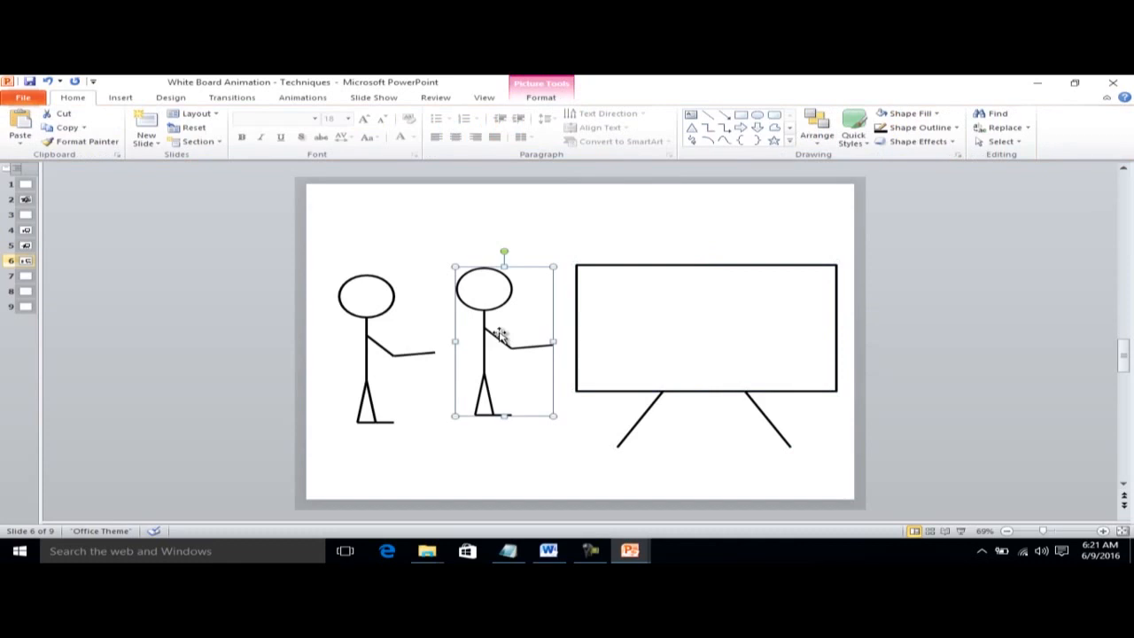
pyautogui.click(735, 365)
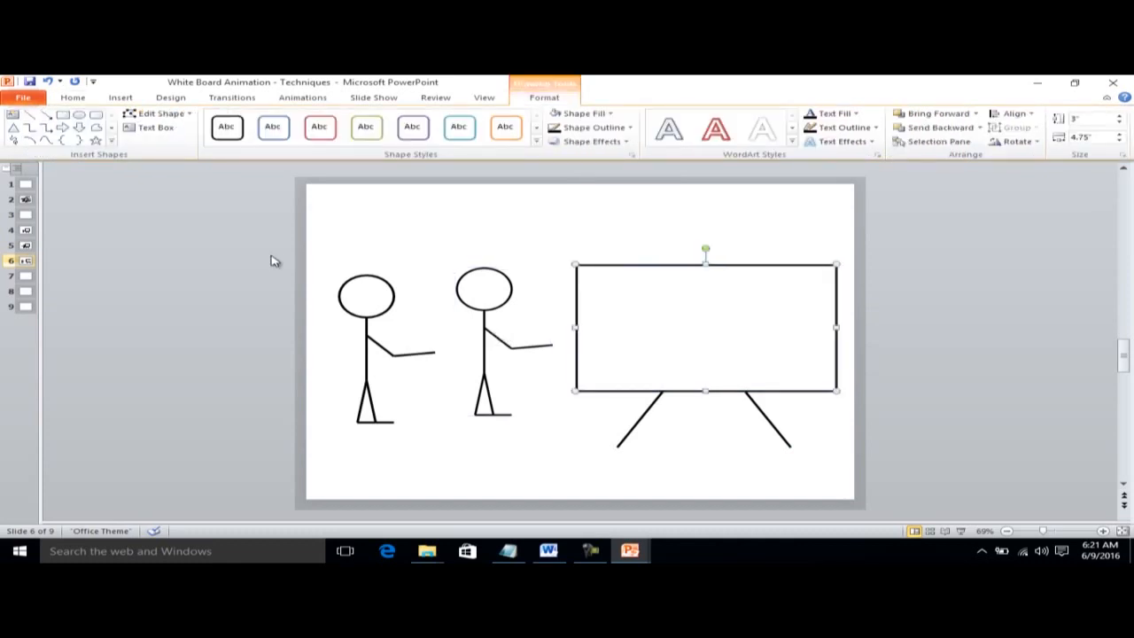
# Duplicate slide 6 and open the copy, slide 7
pyautogui.click(29, 264)
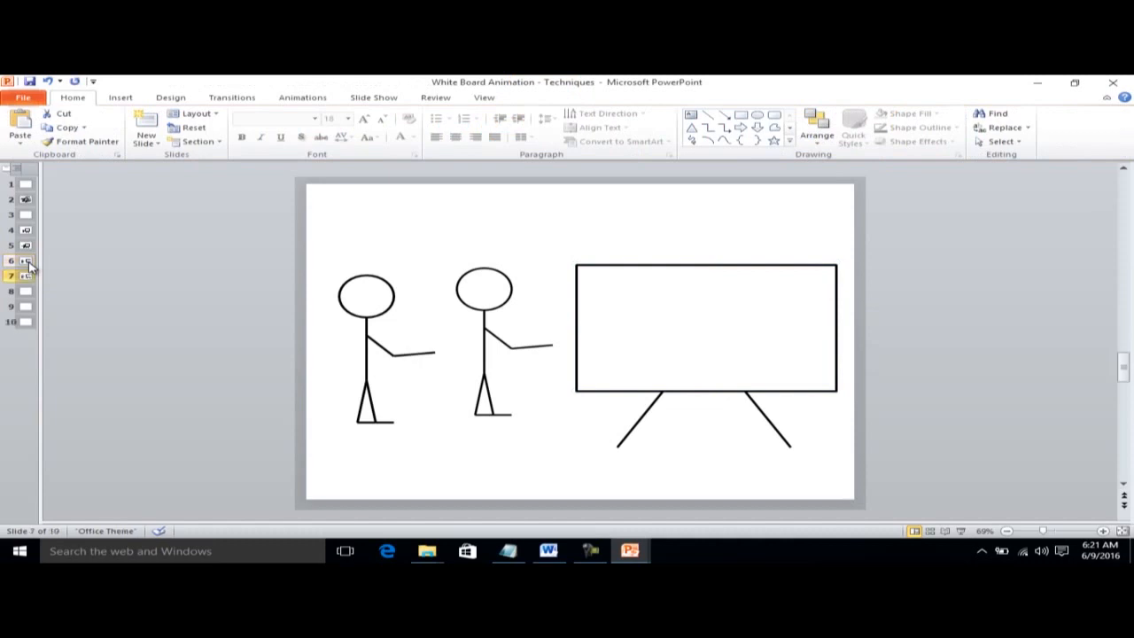
pyautogui.press('Up')
pyautogui.click(26, 276)
# Delete all the shapes of the left stick figure on slide 7, from the head to the foot line
pyautogui.click(624, 300)
pyautogui.click(374, 306)
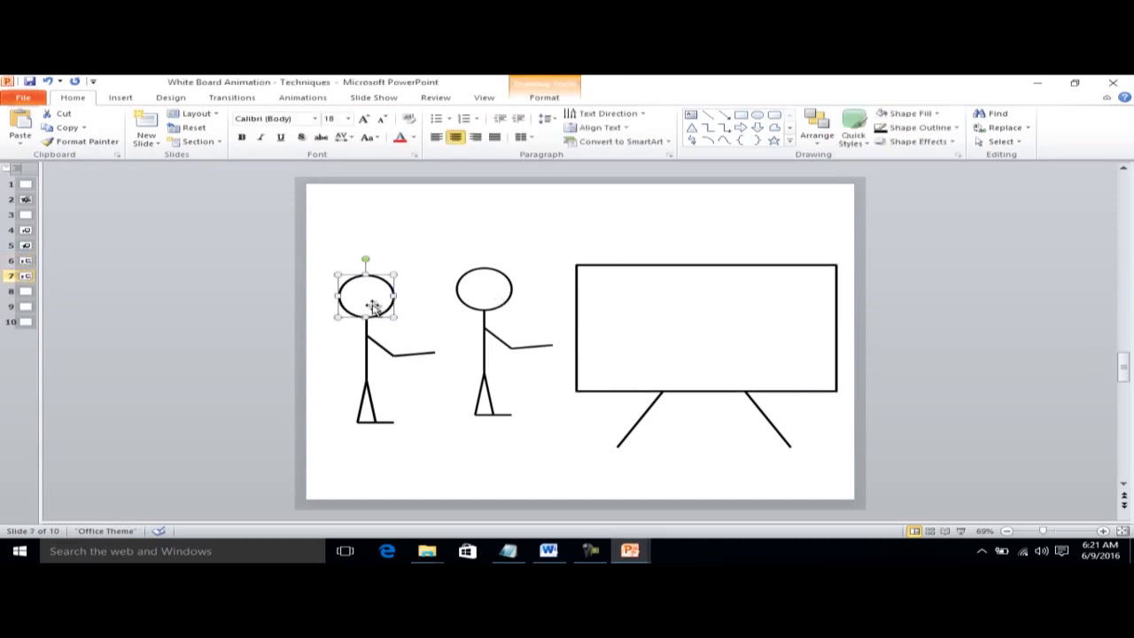
pyautogui.press('Delete')
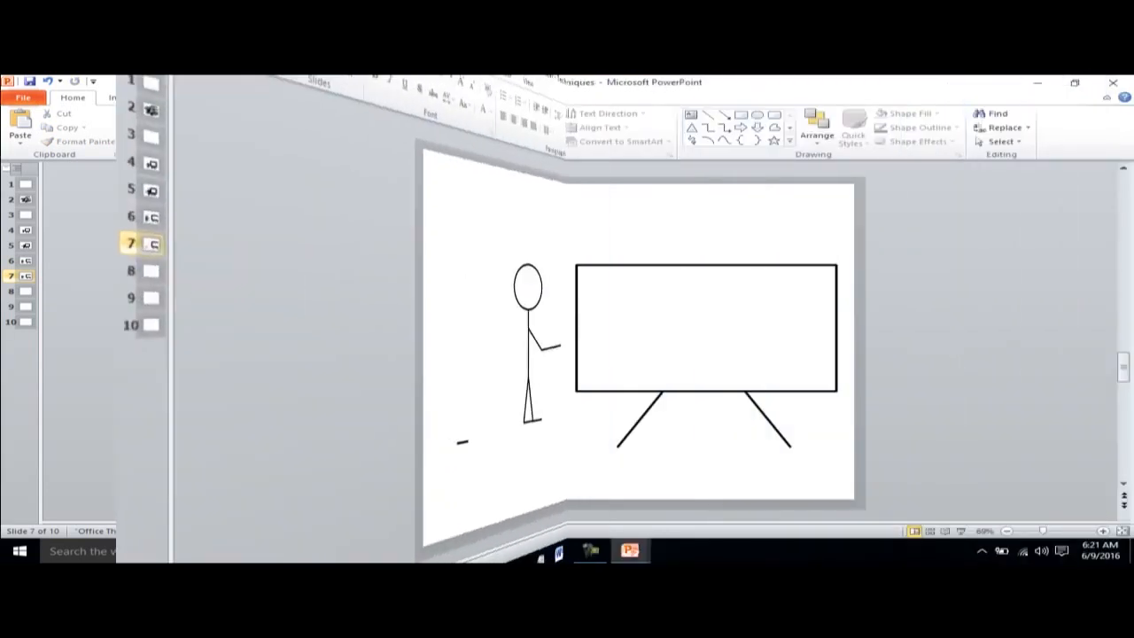
pyautogui.click(370, 423)
pyautogui.press('Delete')
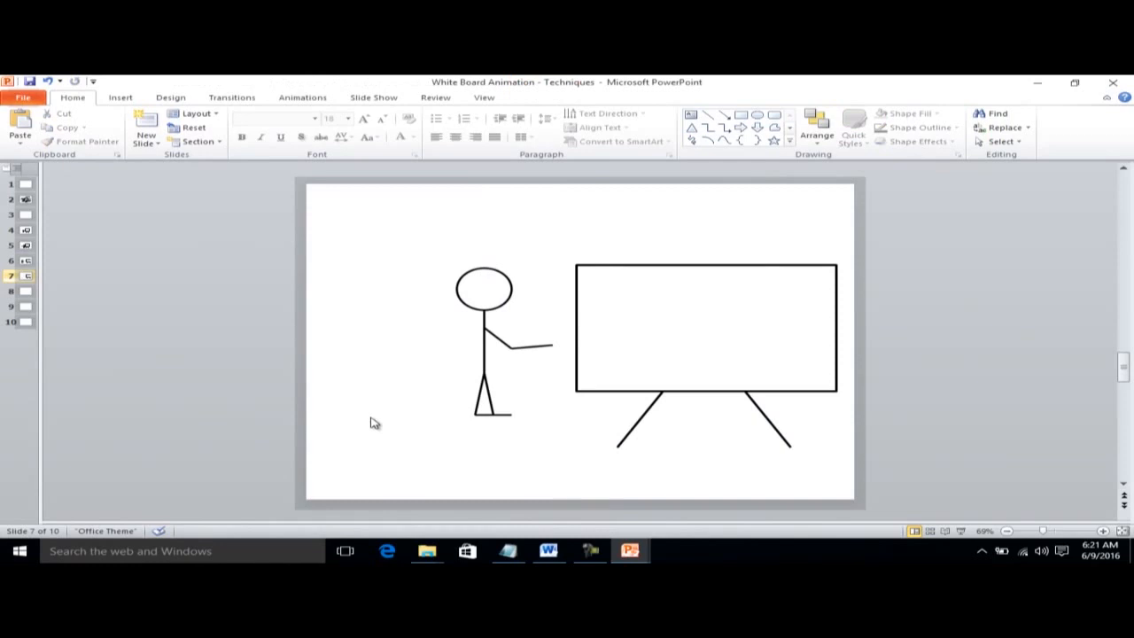
# Move the remaining stick figure left, away from the whiteboard
pyautogui.click(483, 320)
pyautogui.press('Left')
pyautogui.press('Left')
pyautogui.press('Left')
pyautogui.press('Left')
pyautogui.press('Left')
pyautogui.press('Left')
pyautogui.press('Left')
pyautogui.press('Left')
pyautogui.press('Left')
pyautogui.press('Left')
pyautogui.press('Left')
pyautogui.press('Left')
pyautogui.press('Left')
pyautogui.press('Left')
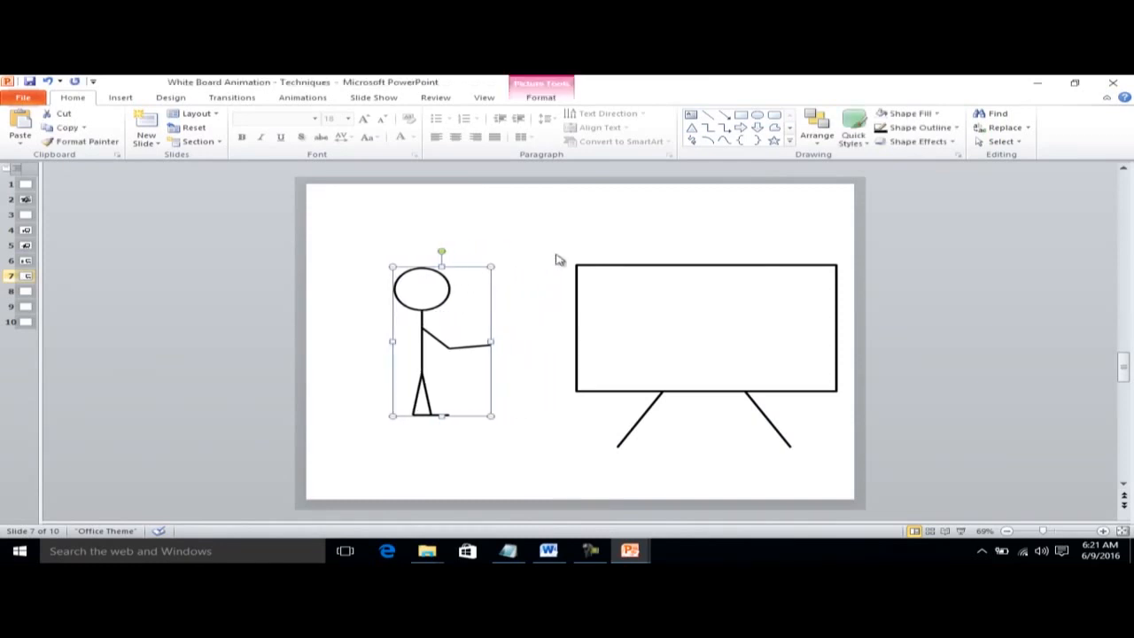
# Copy the whiteboard rectangle with both legs and paste them back onto slide 7 as a picture
pyautogui.click(645, 267)
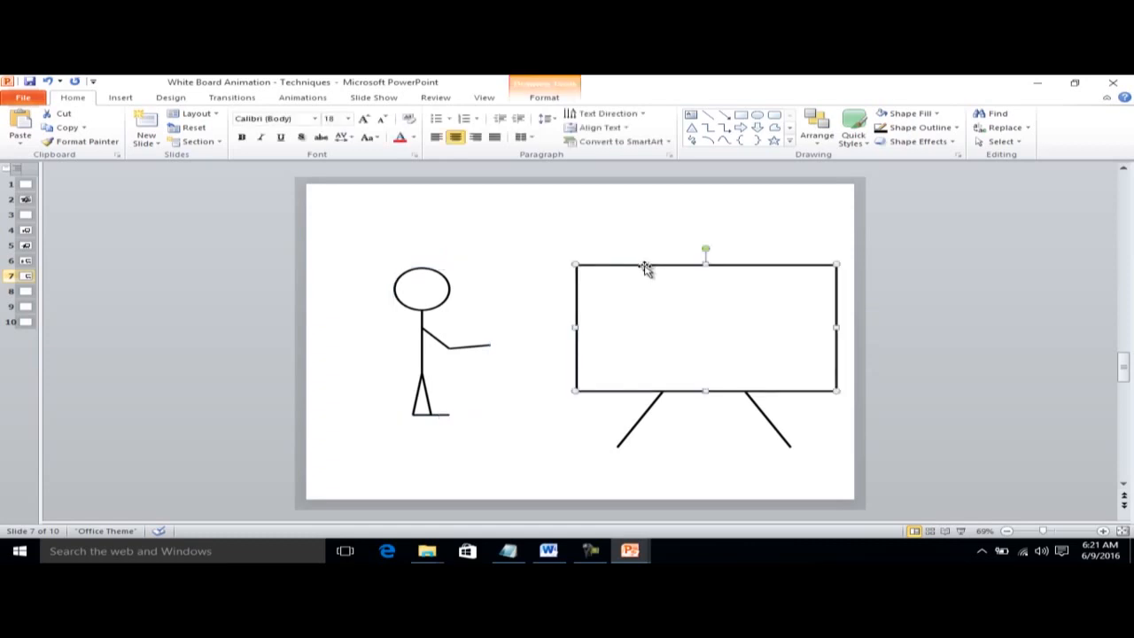
pyautogui.keyDown('shift'); pyautogui.click(647, 416); pyautogui.keyUp('shift')
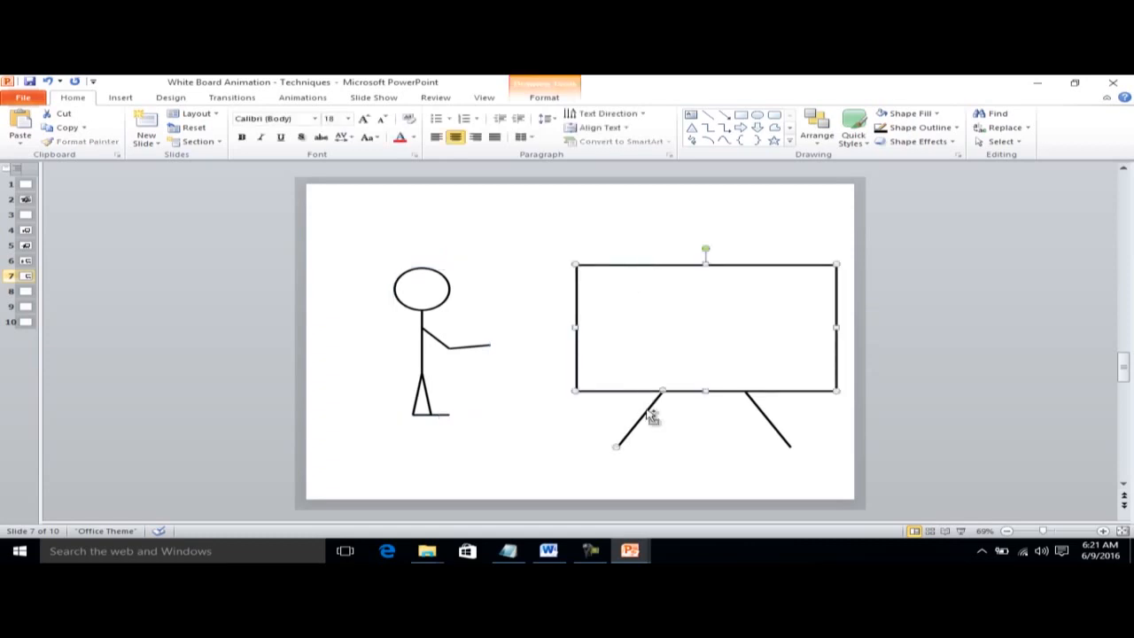
pyautogui.keyDown('shift'); pyautogui.click(757, 412); pyautogui.keyUp('shift')
pyautogui.hotkey('ctrl', 'd')
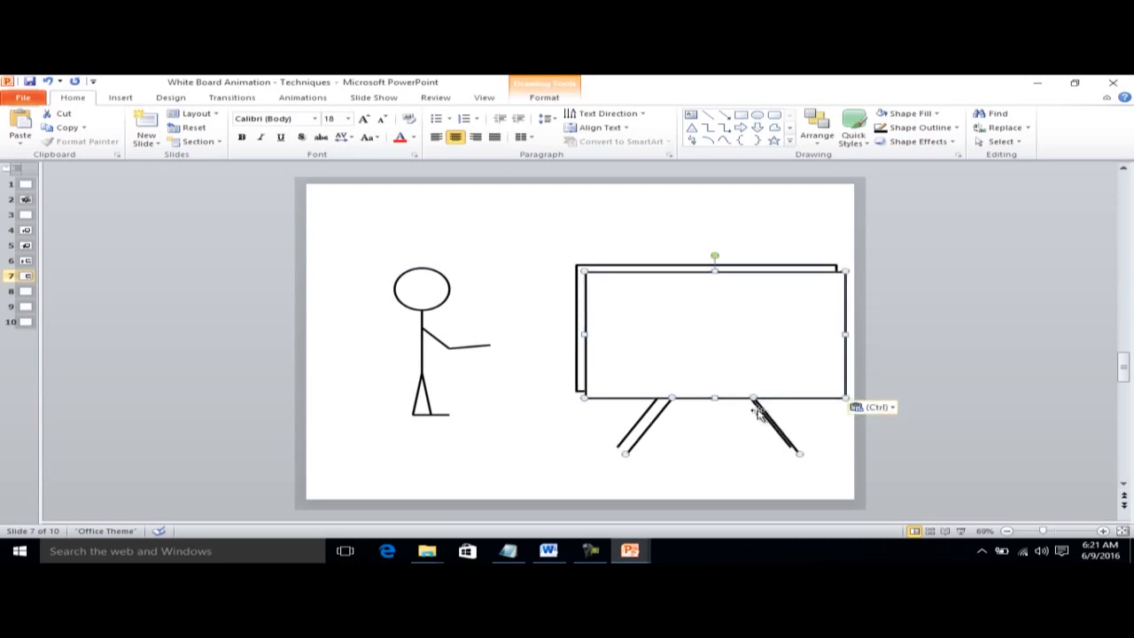
pyautogui.hotkey('ctrl', 'z')
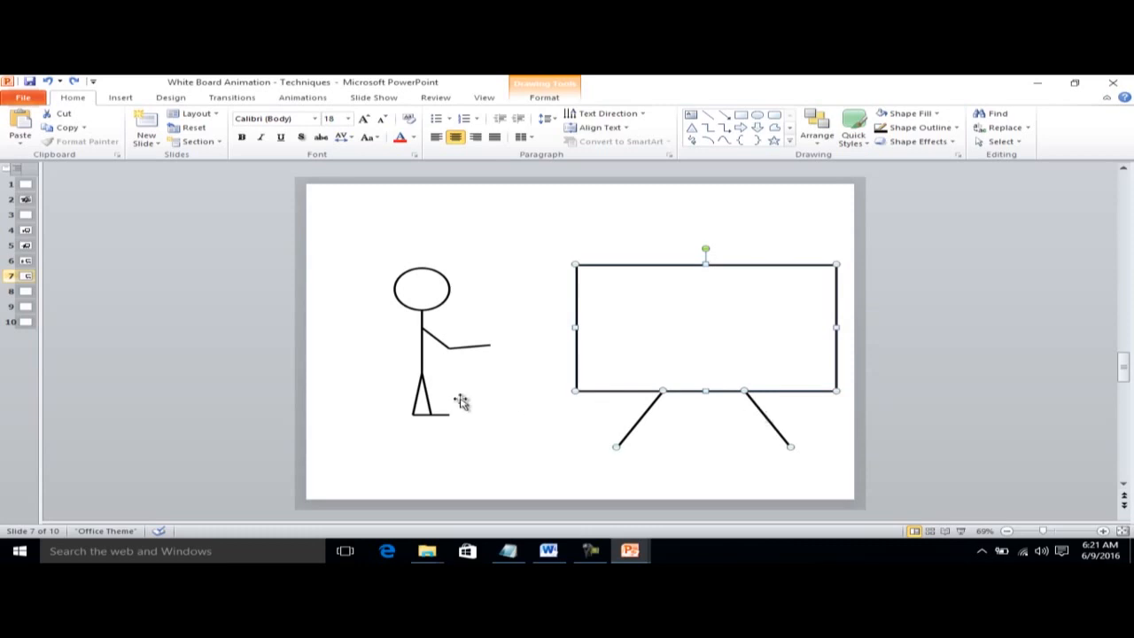
pyautogui.rightClick(512, 412)
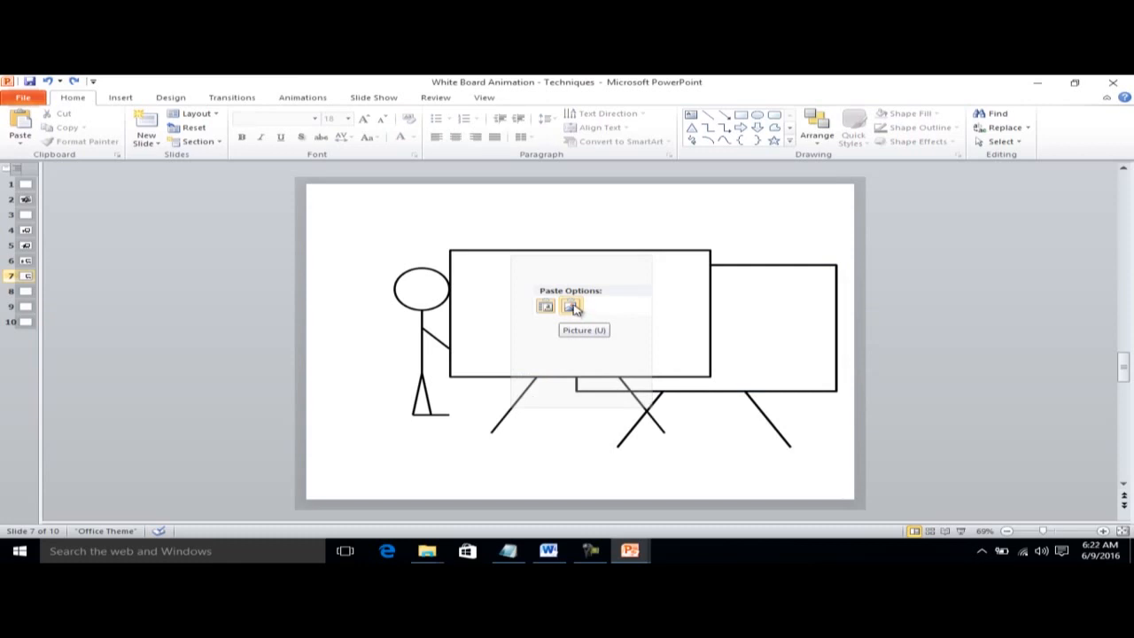
pyautogui.click(571, 306)
# Delete the original whiteboard rectangle and both of its leg lines on slide 7, keeping the pasted picture
pyautogui.click(819, 302)
pyautogui.press('Delete')
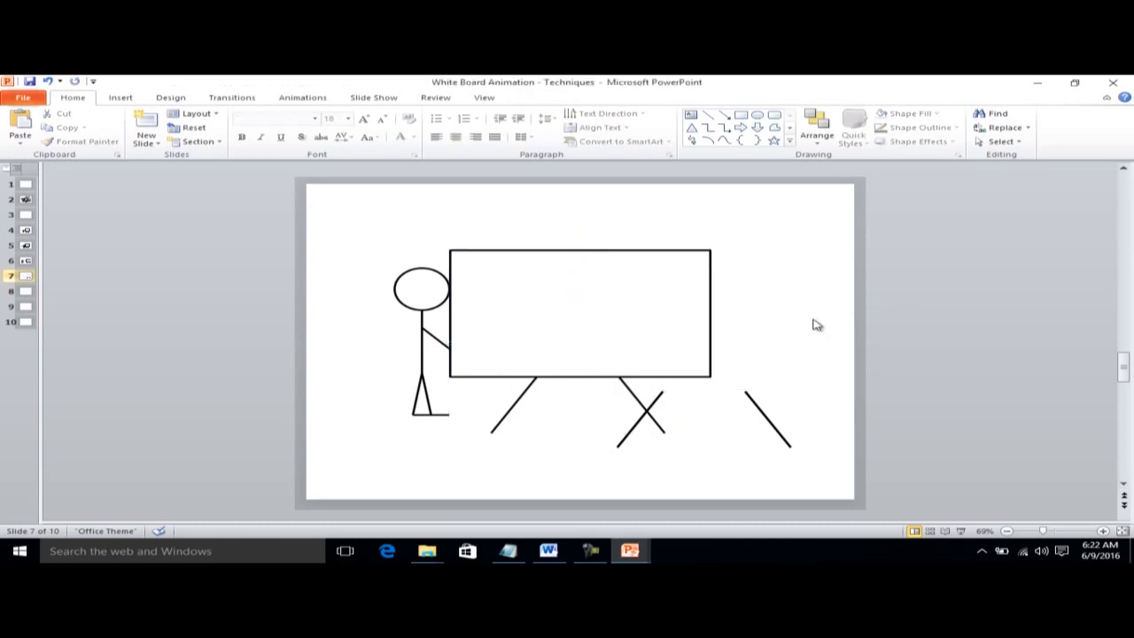
pyautogui.click(769, 424)
pyautogui.press('Delete')
pyautogui.click(655, 403)
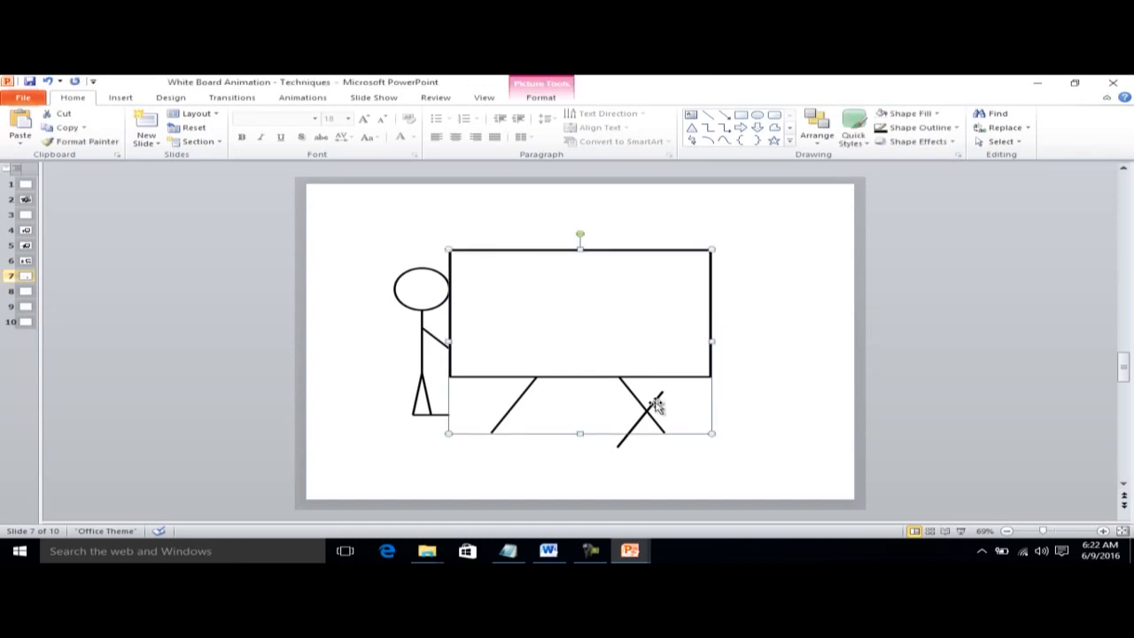
pyautogui.click(617, 446)
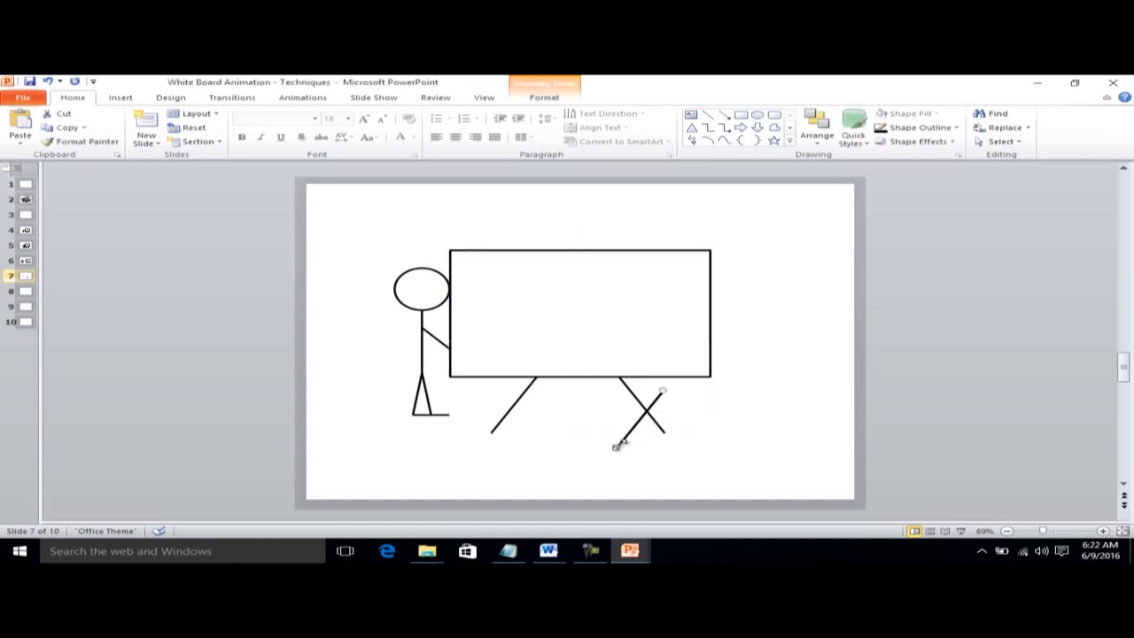
pyautogui.press('Delete')
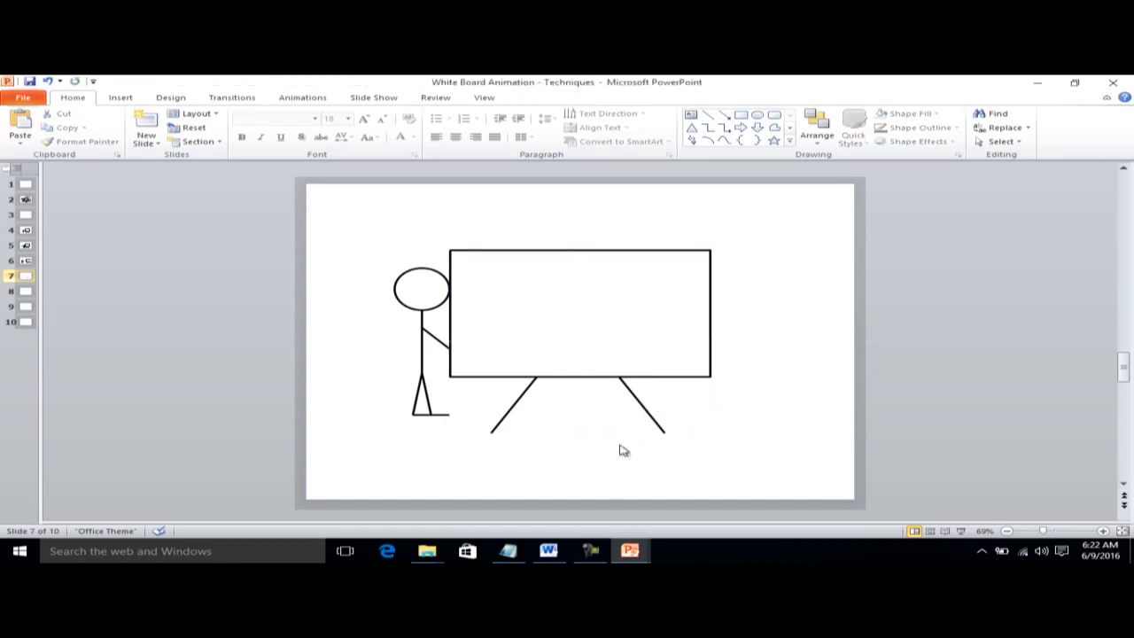
# Move the whiteboard picture right until it stands clear of the stick figure's outstretched arm
pyautogui.click(577, 346)
pyautogui.press('Right')
pyautogui.press('Right')
pyautogui.press('Right')
pyautogui.press('Right')
pyautogui.press('Right')
pyautogui.press('Right')
pyautogui.press('Right')
pyautogui.press('Right')
pyautogui.press('Right')
pyautogui.press('Right')
pyautogui.press('Right')
pyautogui.press('Right')
pyautogui.press('Right')
pyautogui.press('Right')
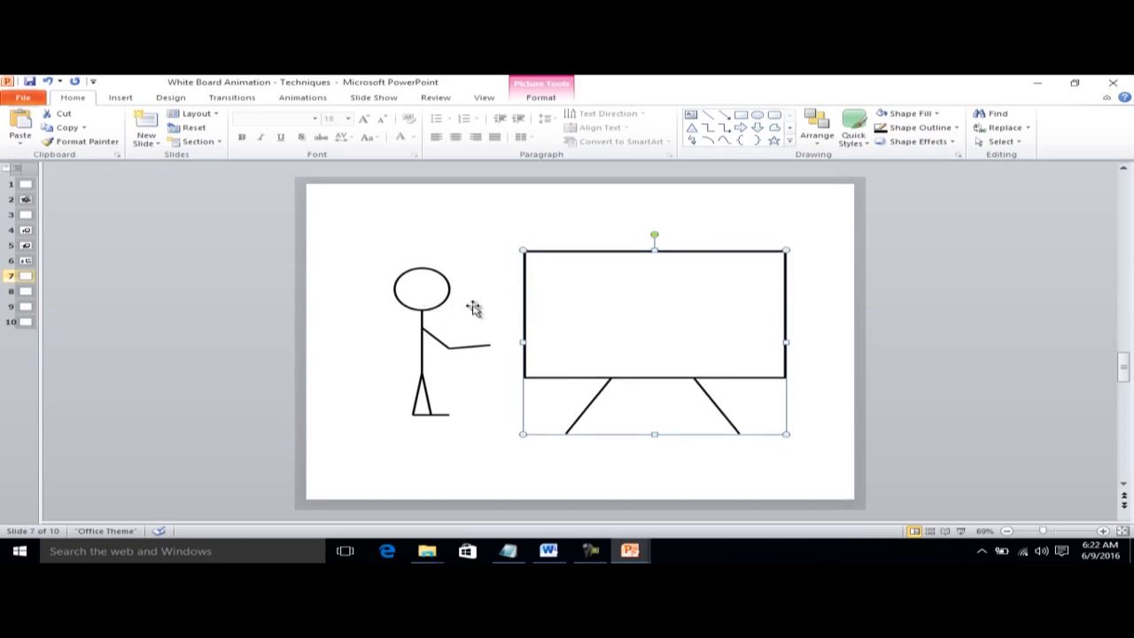
# Apply the last preset in the second row of Perspective 3-D rotations to both the stick figure and whiteboard pictures
pyautogui.keyDown('shift'); pyautogui.click(432, 303); pyautogui.keyUp('shift')
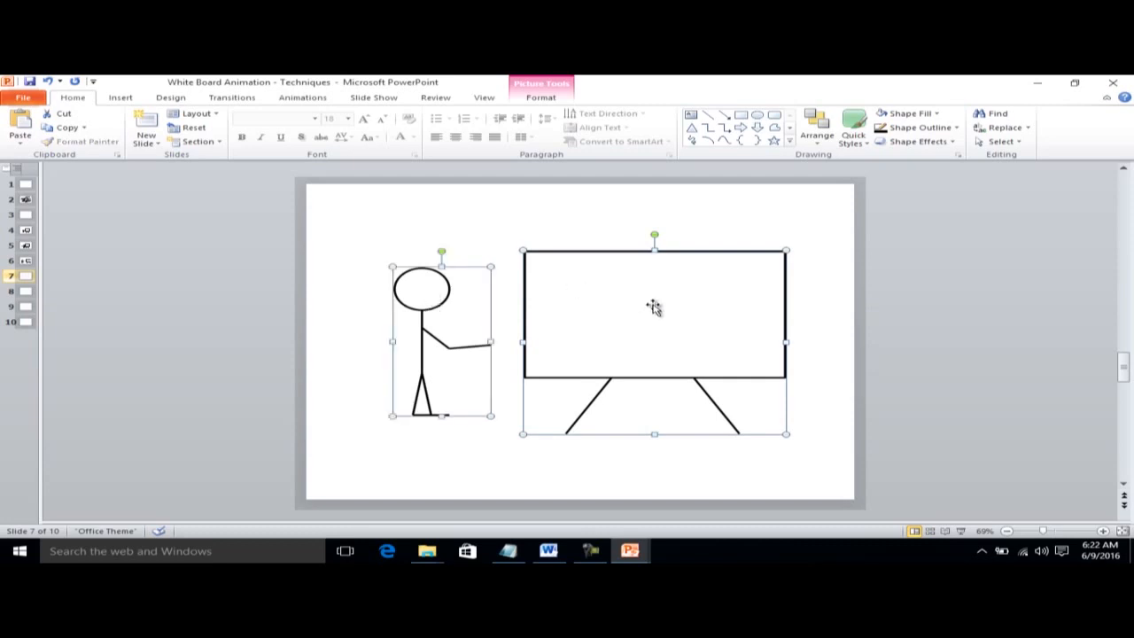
pyautogui.click(538, 99)
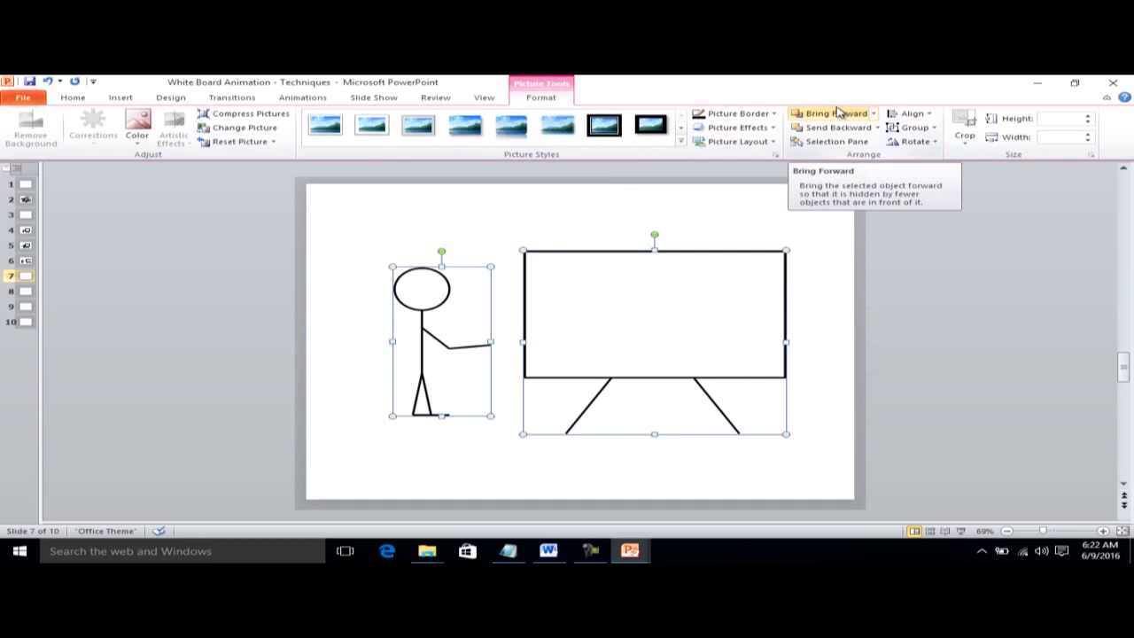
pyautogui.click(774, 129)
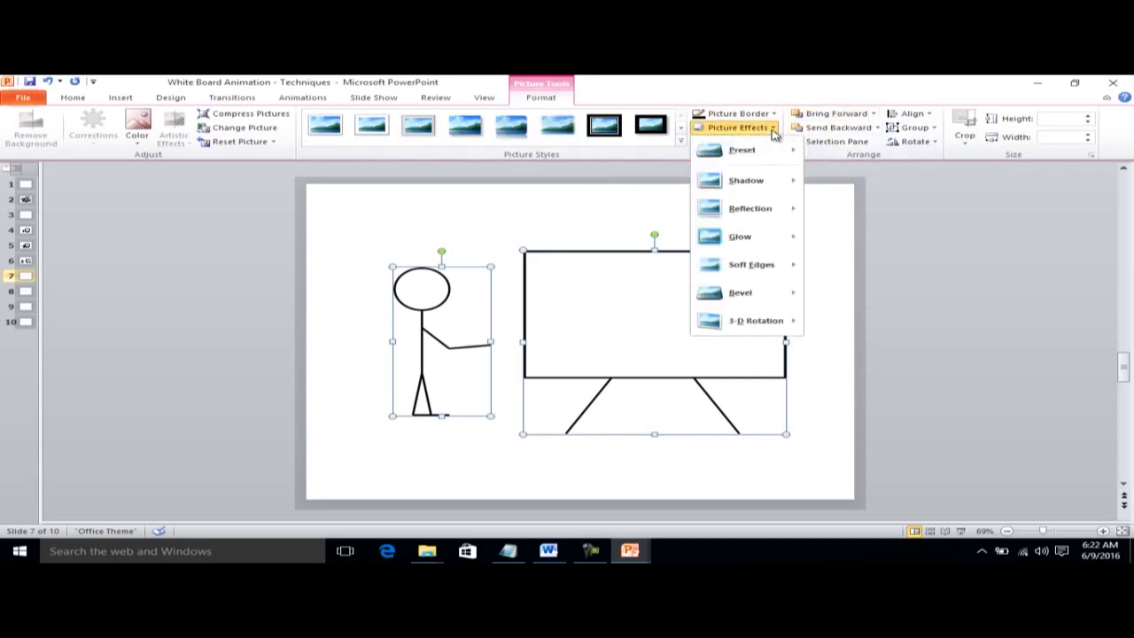
pyautogui.moveTo(745, 328)
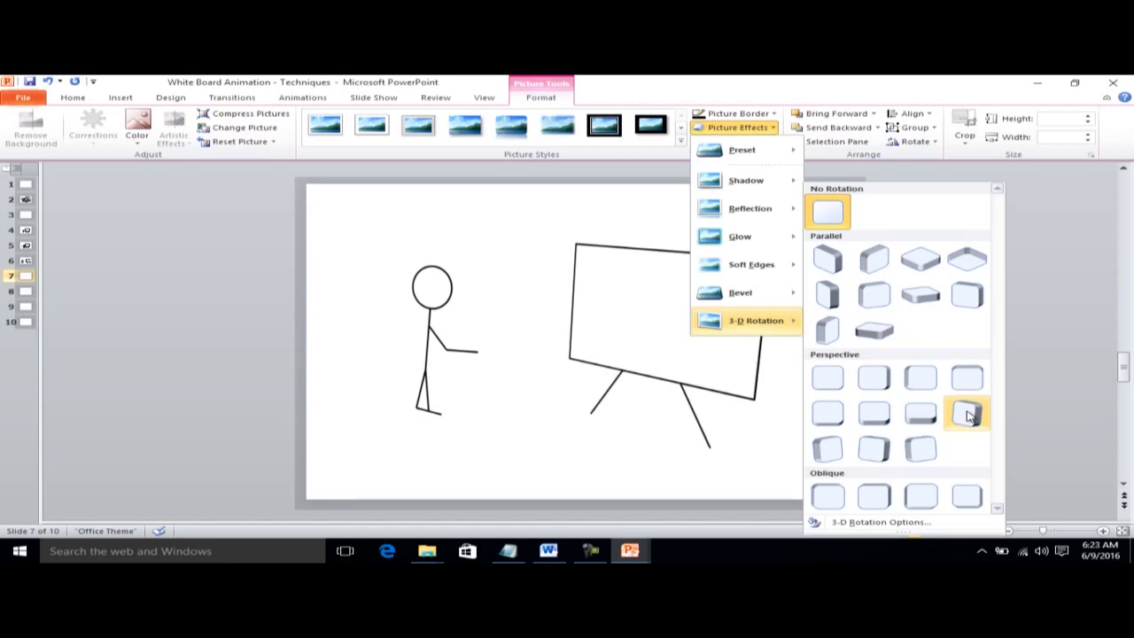
pyautogui.click(974, 425)
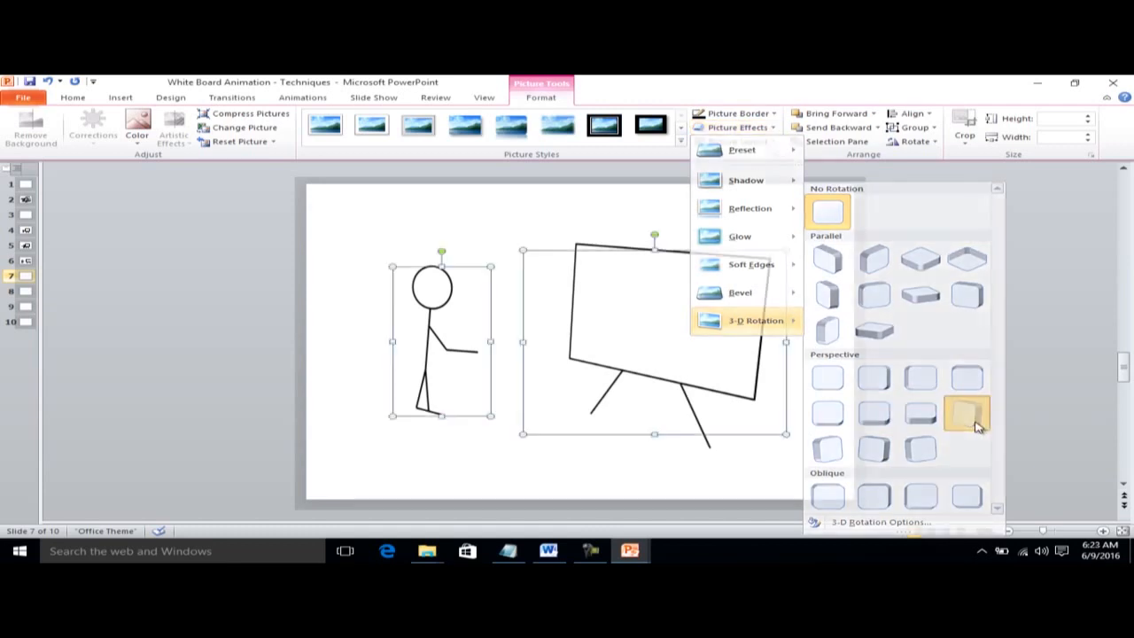
pyautogui.click(620, 486)
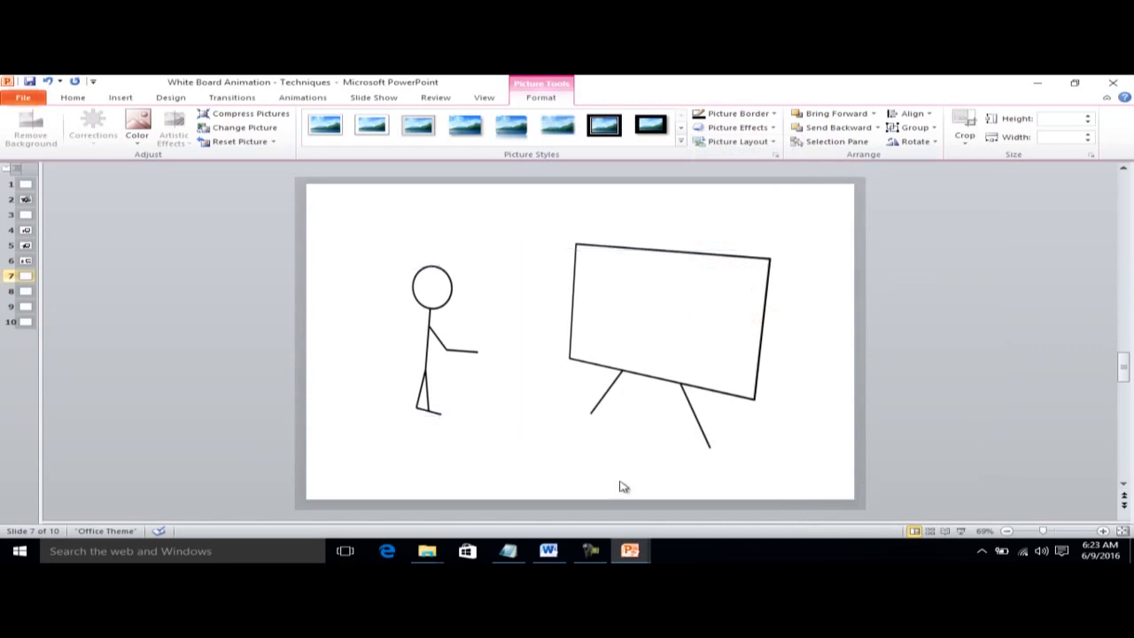
# Move the stick figure picture right, close to the whiteboard, and raise it slightly
pyautogui.click(443, 381)
pyautogui.press('Right')
pyautogui.press('Right')
pyautogui.press('Right')
pyautogui.press('Right')
pyautogui.press('Right')
pyautogui.press('Right')
pyautogui.press('Right')
pyautogui.press('Right')
pyautogui.press('Right')
pyautogui.press('Right')
pyautogui.press('Right')
pyautogui.press('Right')
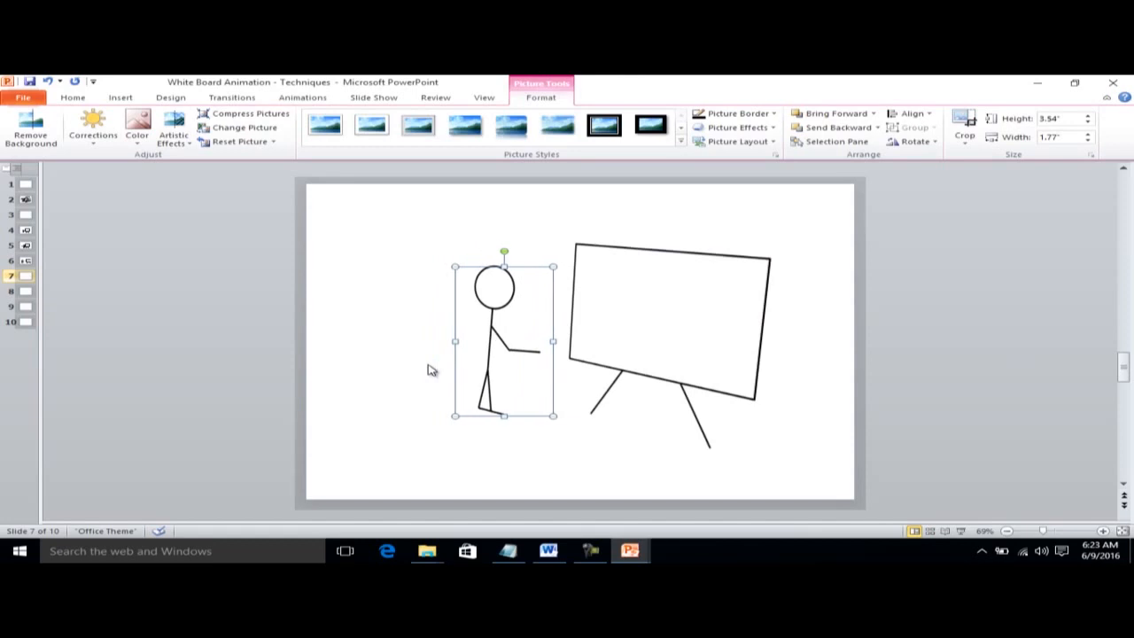
pyautogui.press('Up')
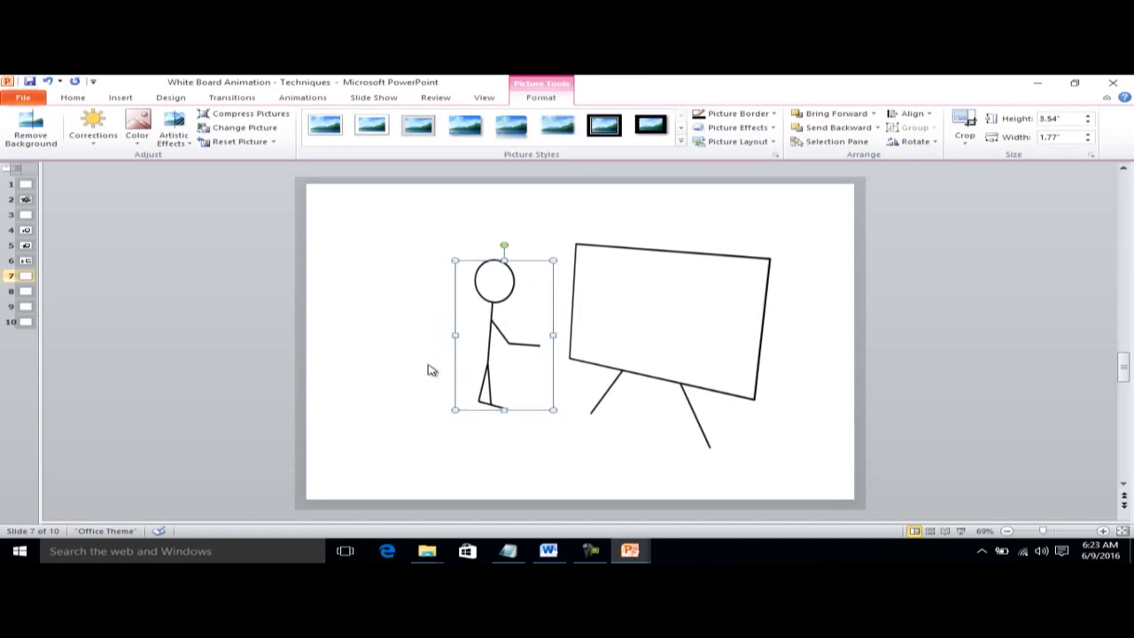
pyautogui.click(542, 447)
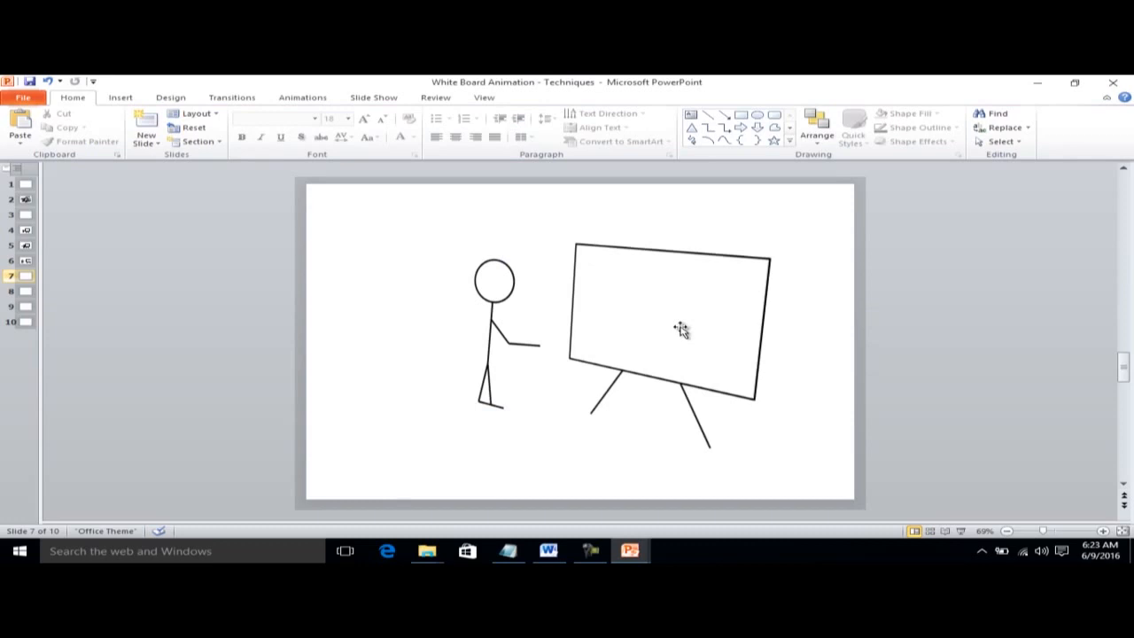
pyautogui.click(660, 319)
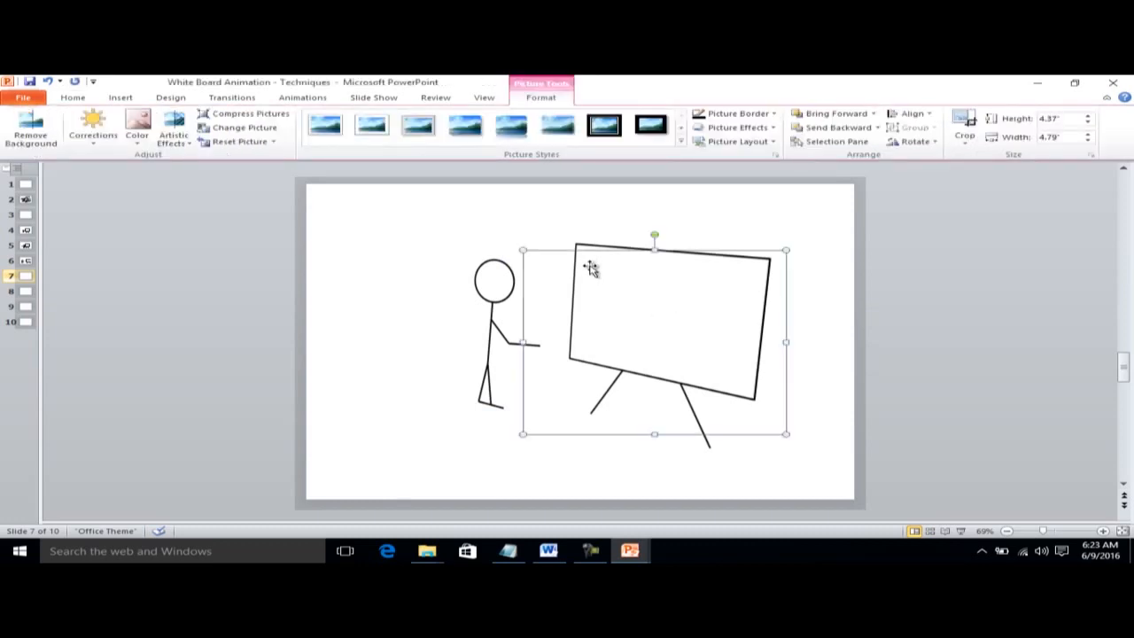
pyautogui.click(842, 278)
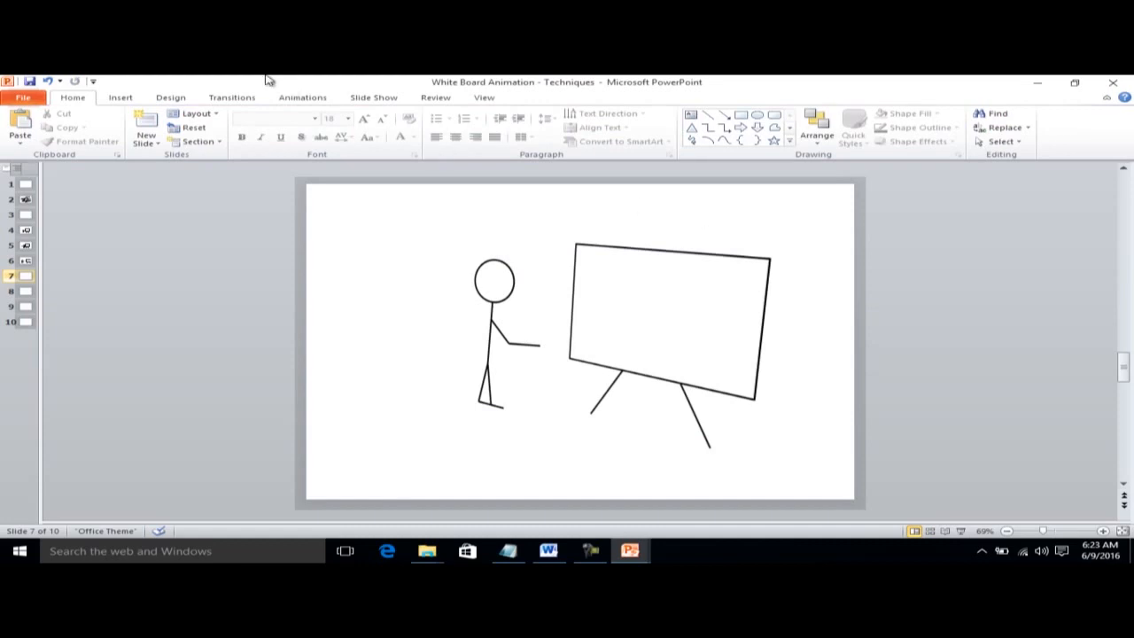
# Insert a text box in the whiteboard's upper left area with the line "Headings" followed by a blank line
pyautogui.click(121, 98)
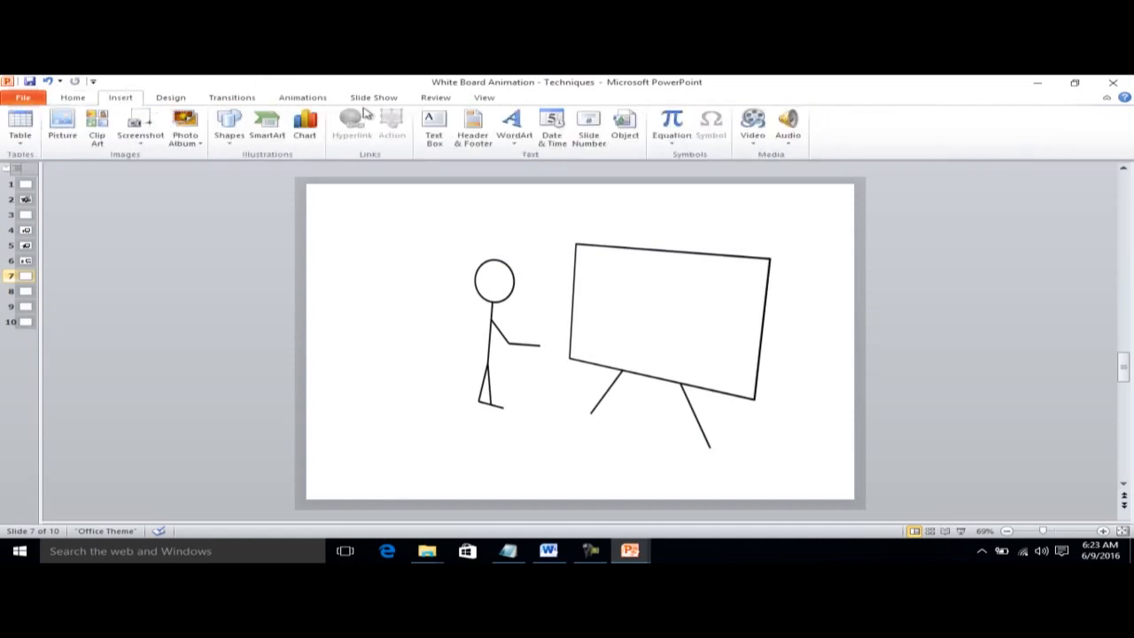
pyautogui.click(437, 140)
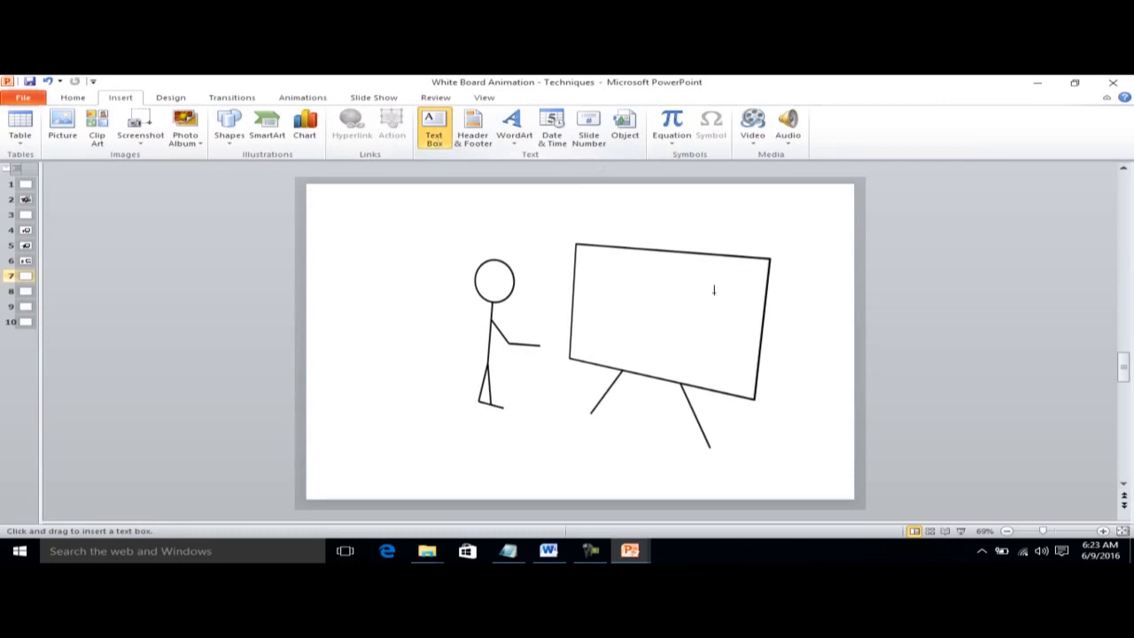
pyautogui.click(594, 261)
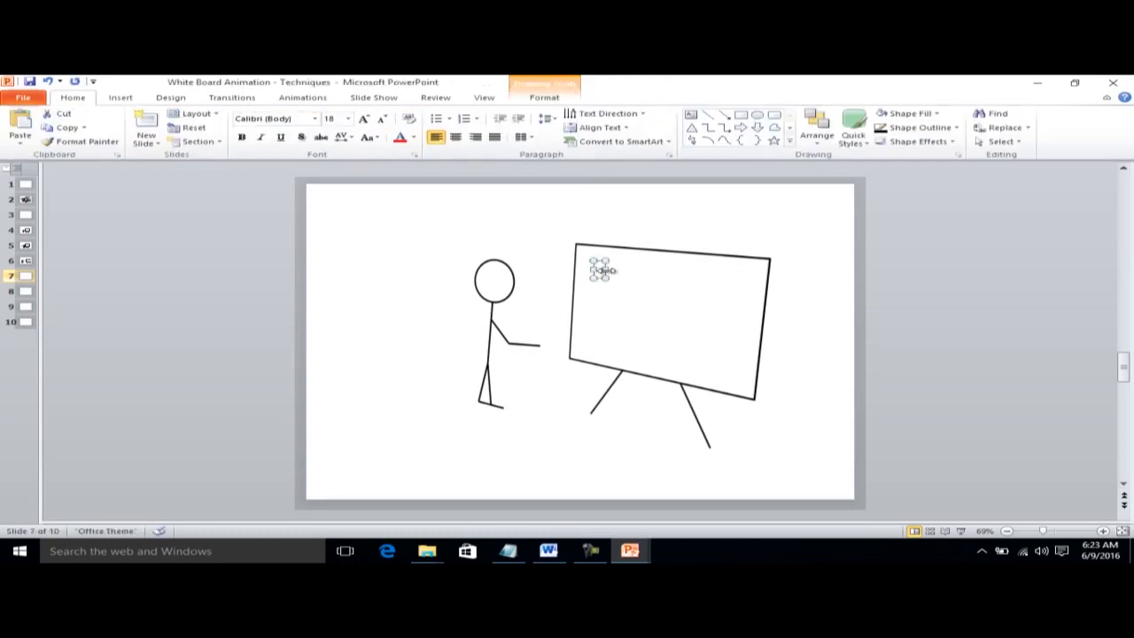
pyautogui.write('Headings')
pyautogui.press('Return')
pyautogui.press('Return')
# Add the lines "Point 1", "Point2", "Point 3" and "......" below the heading in the text box
pyautogui.write('Points')
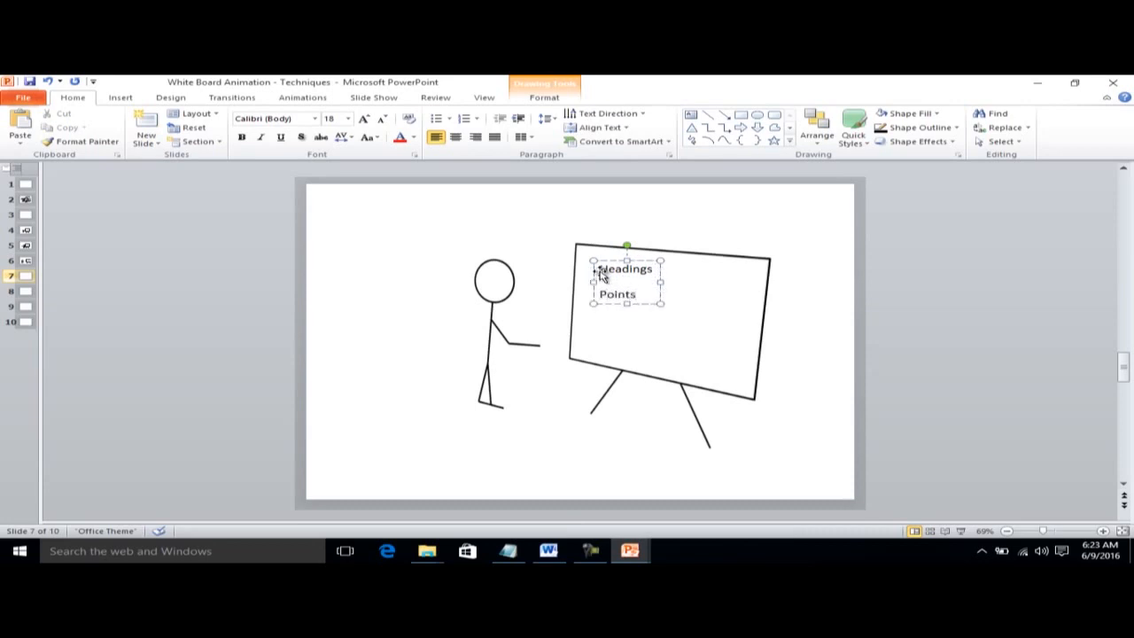
pyautogui.press('BackSpace')
pyautogui.write('1')
pyautogui.press('Return')
pyautogui.write('Point2')
pyautogui.press('Return')
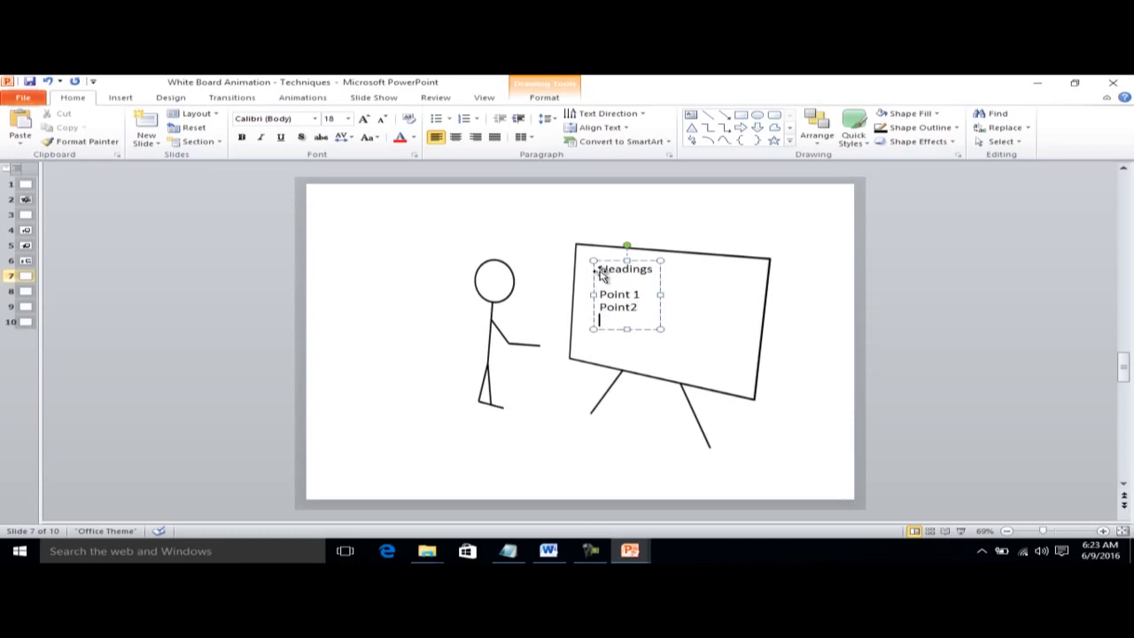
pyautogui.write('Points')
pyautogui.press('BackSpace')
pyautogui.write('3')
pyautogui.press('Return')
pyautogui.write('......')
pyautogui.press('Return')
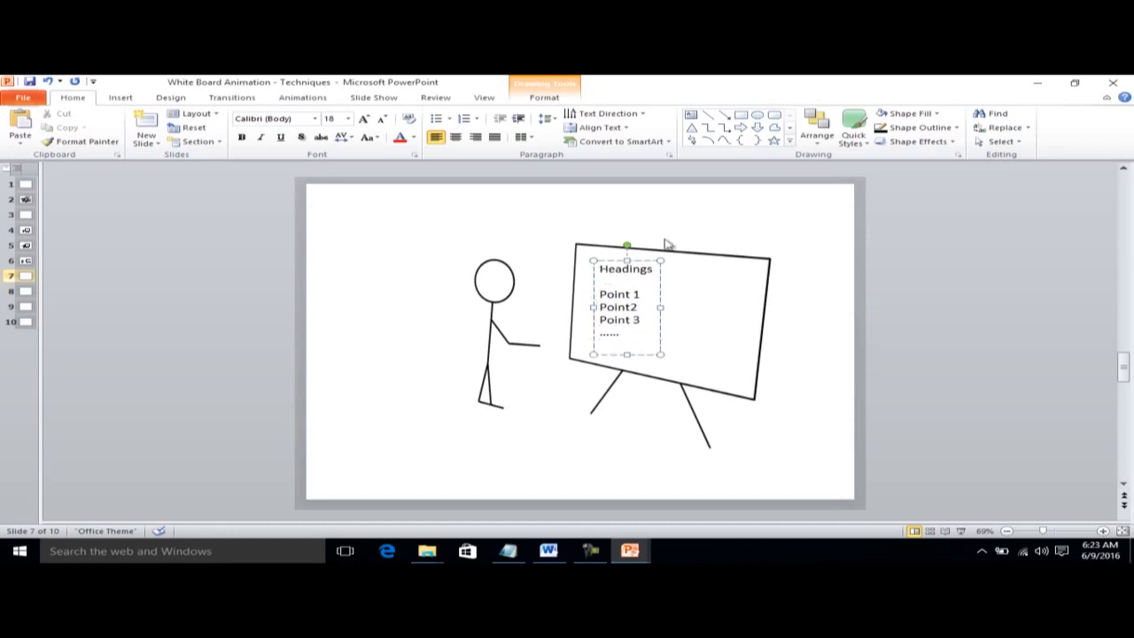
pyautogui.click(726, 227)
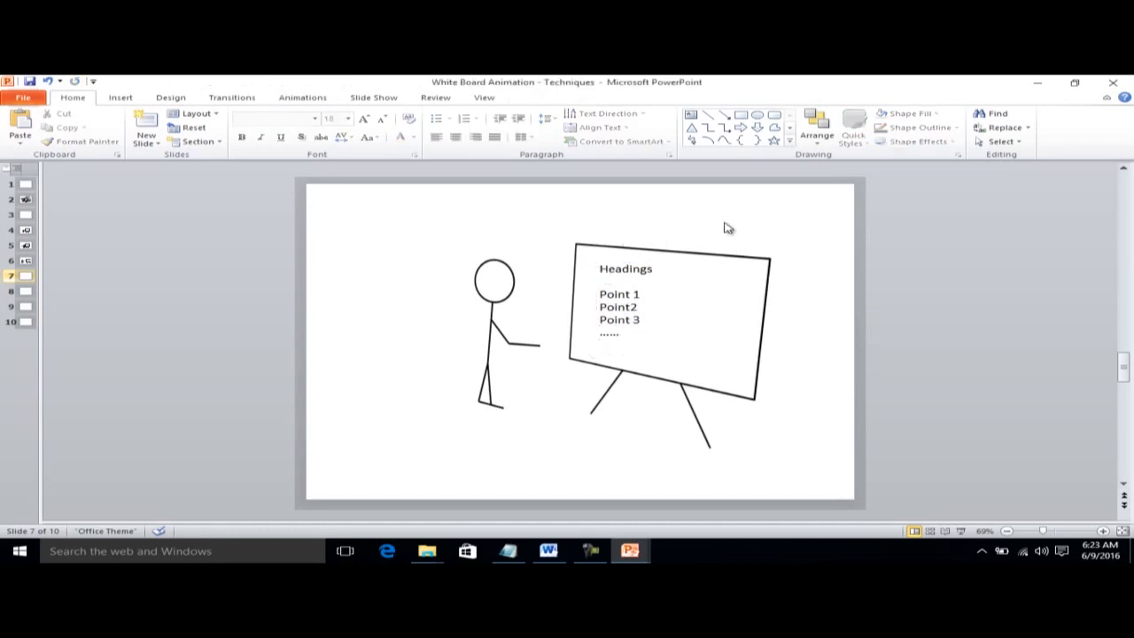
# Examine the text direction and vertical alignment options for all the text in the whiteboard's text box
pyautogui.click(614, 308)
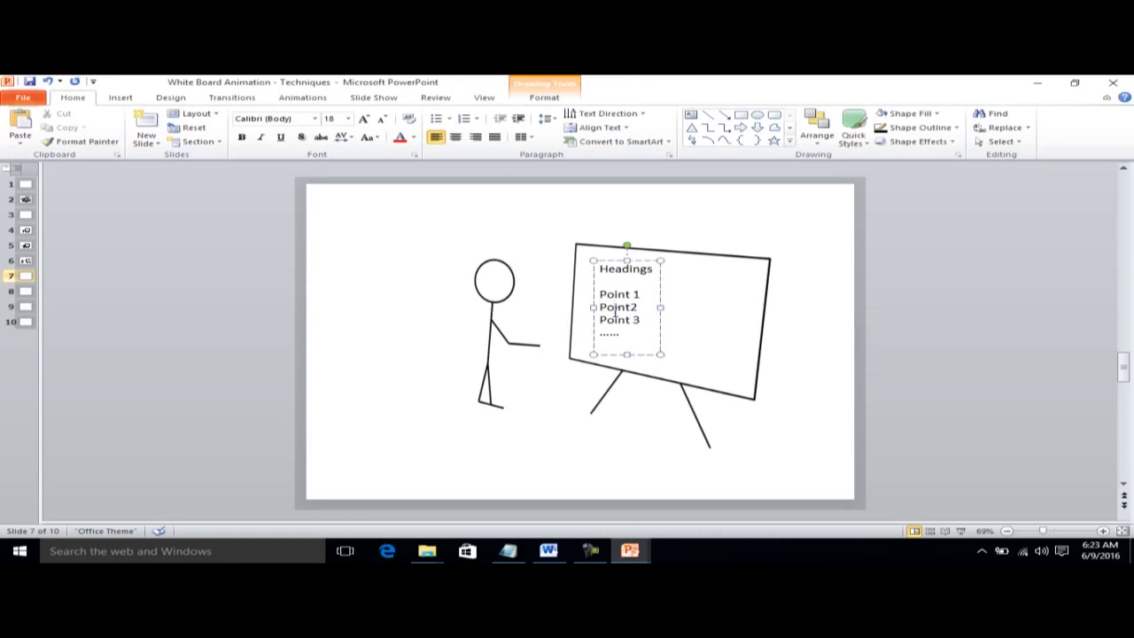
pyautogui.click(747, 233)
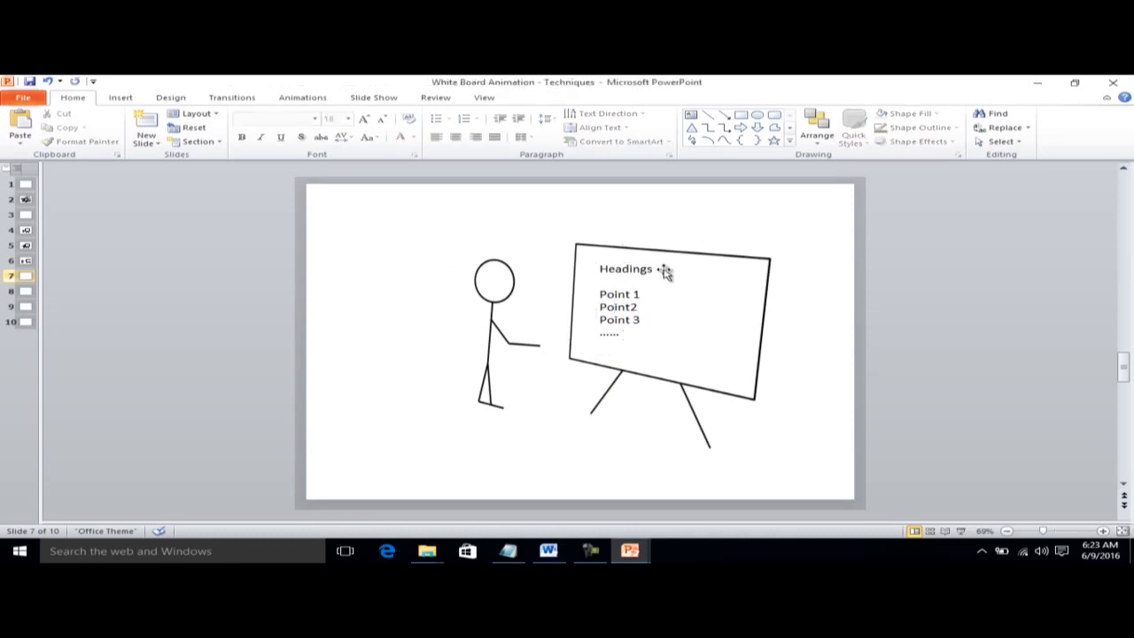
pyautogui.click(624, 316)
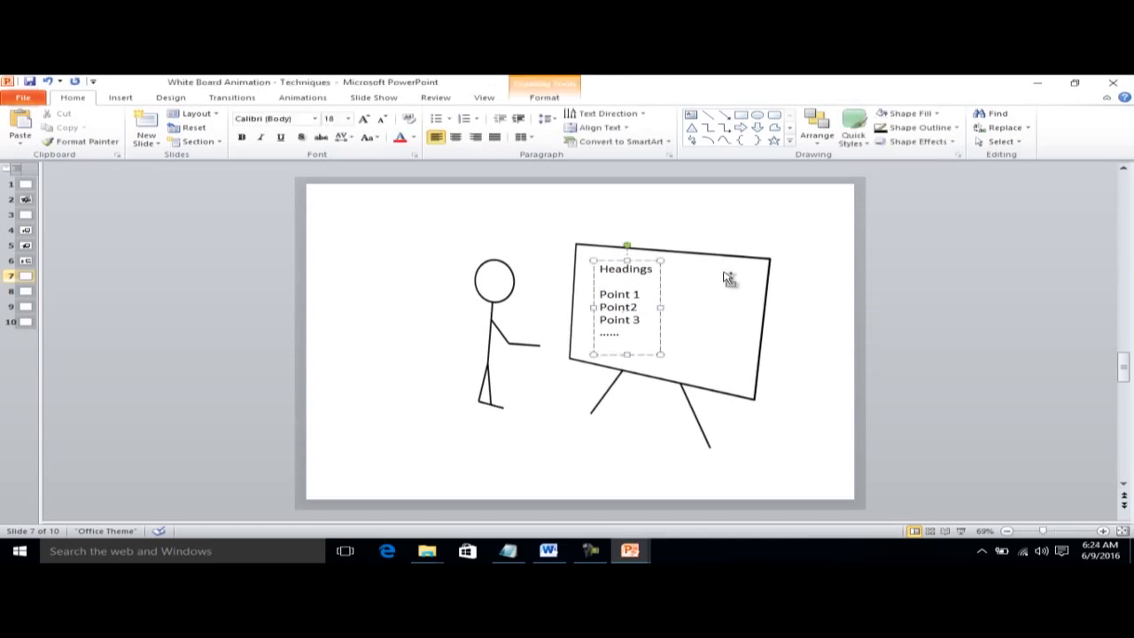
pyautogui.hotkey('ctrl', 'a')
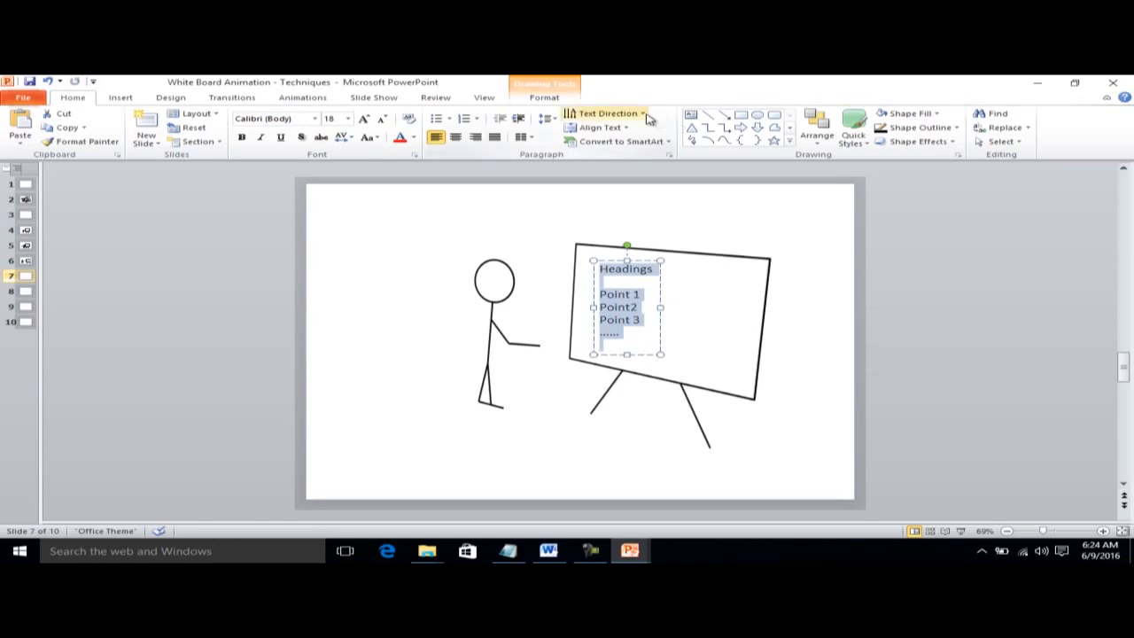
pyautogui.click(645, 118)
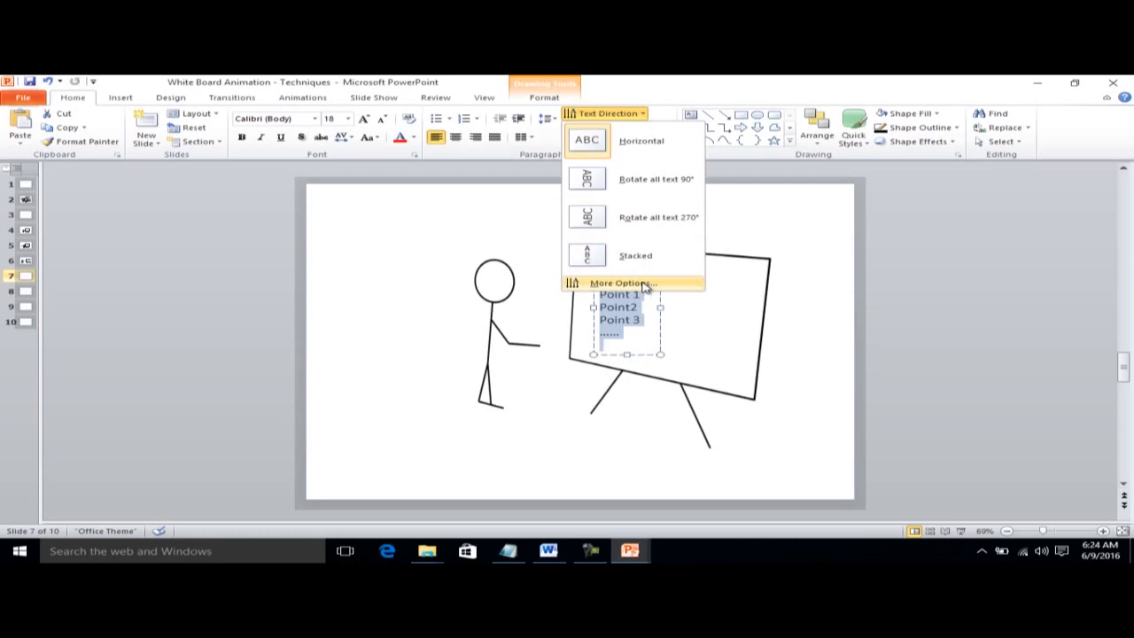
pyautogui.click(644, 284)
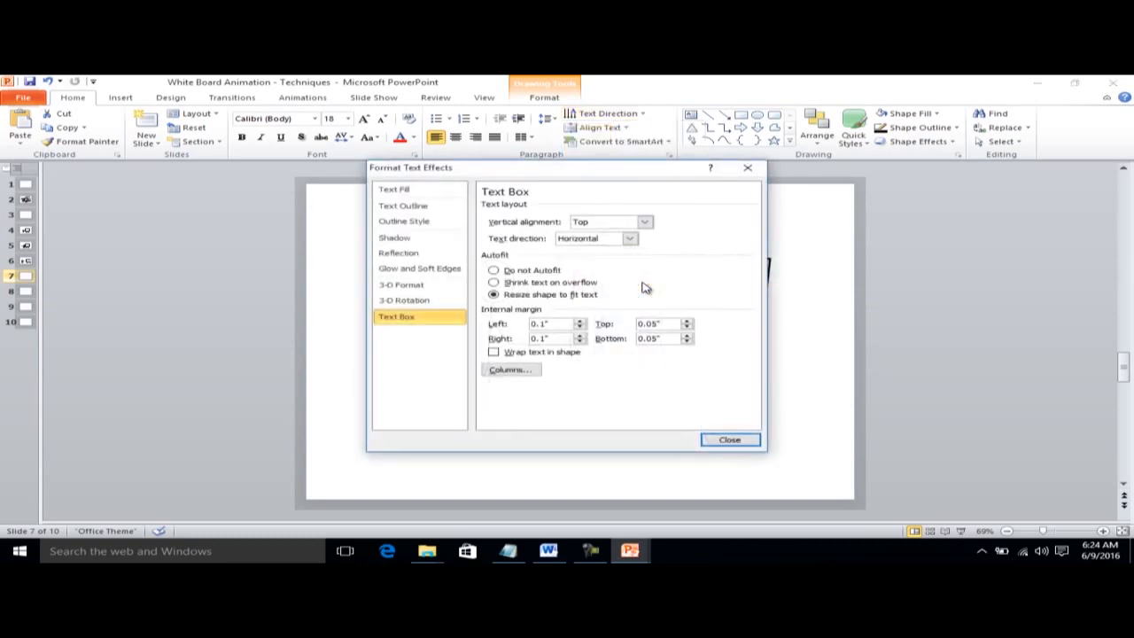
pyautogui.click(749, 169)
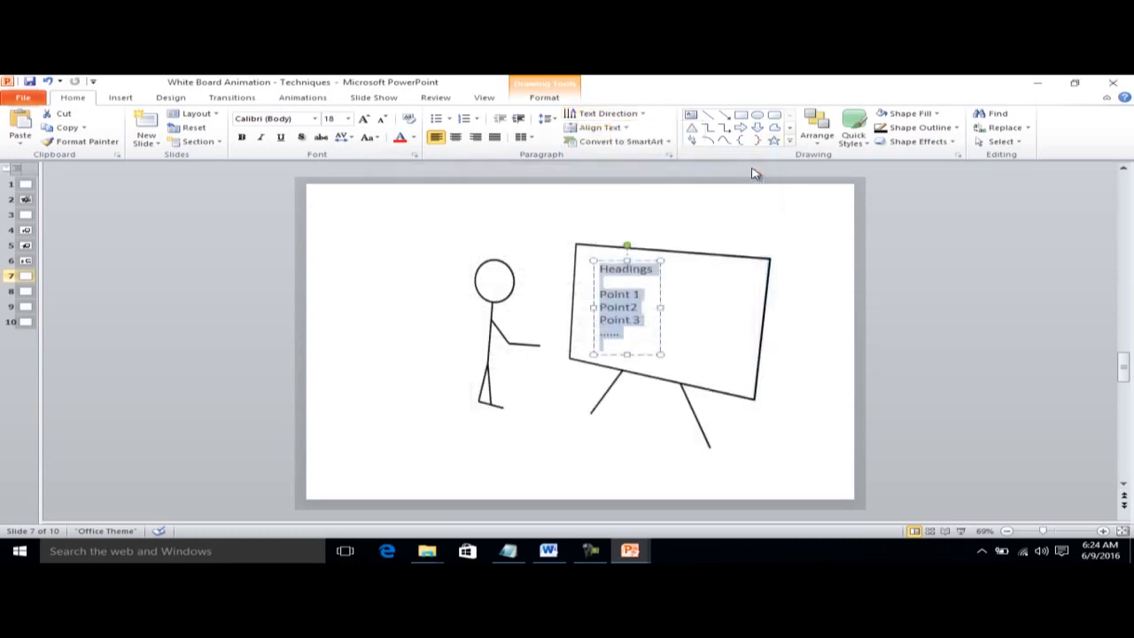
pyautogui.click(624, 129)
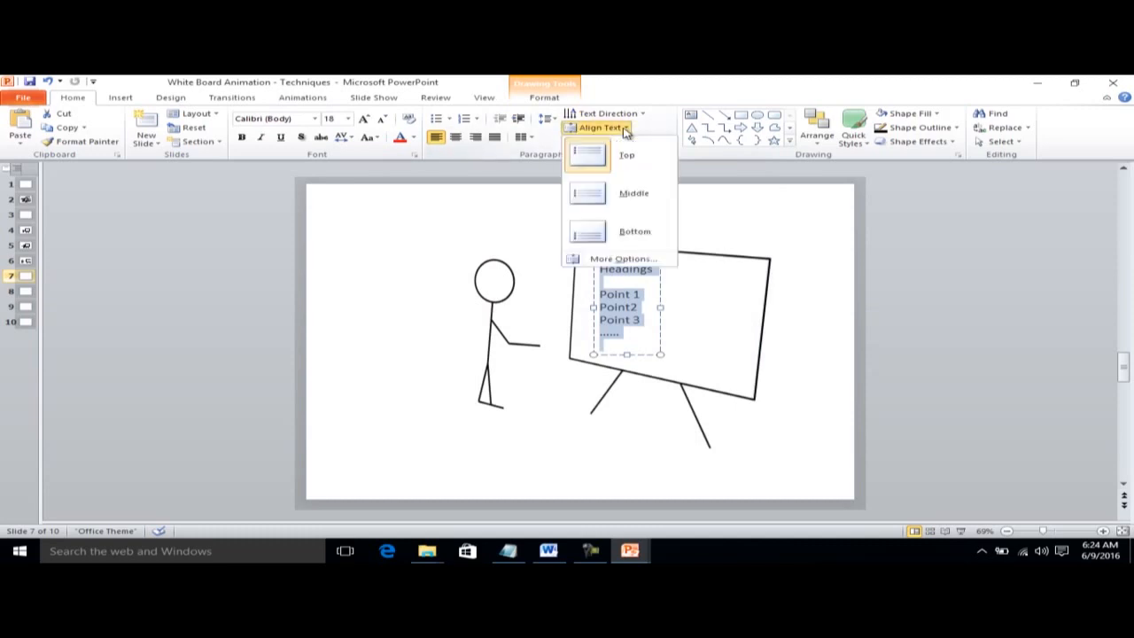
pyautogui.click(800, 213)
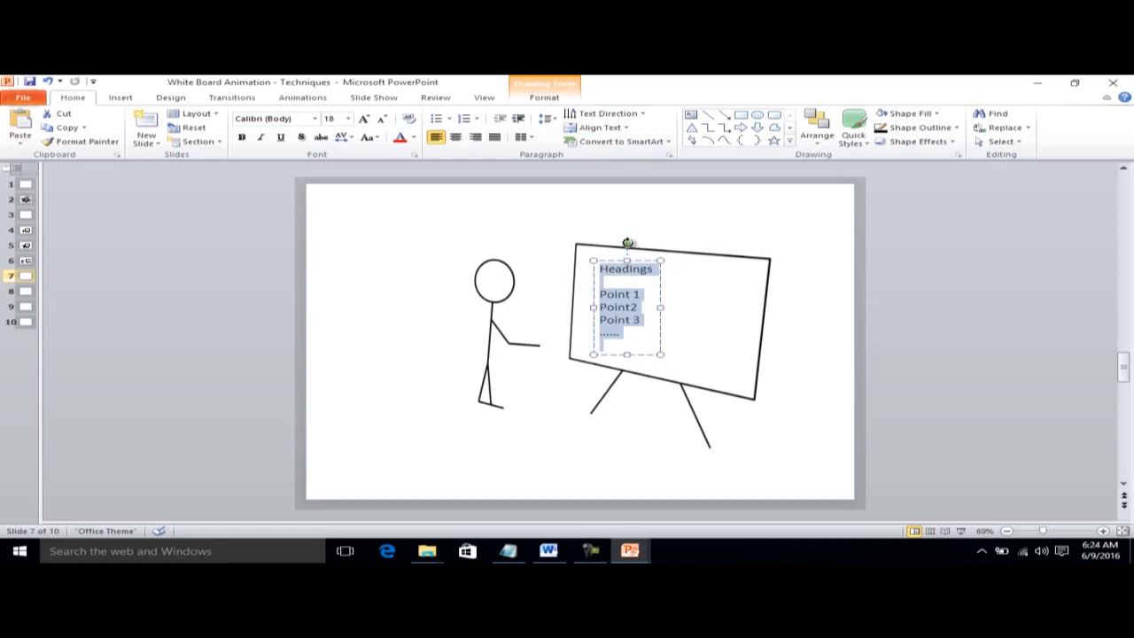
pyautogui.click(627, 242)
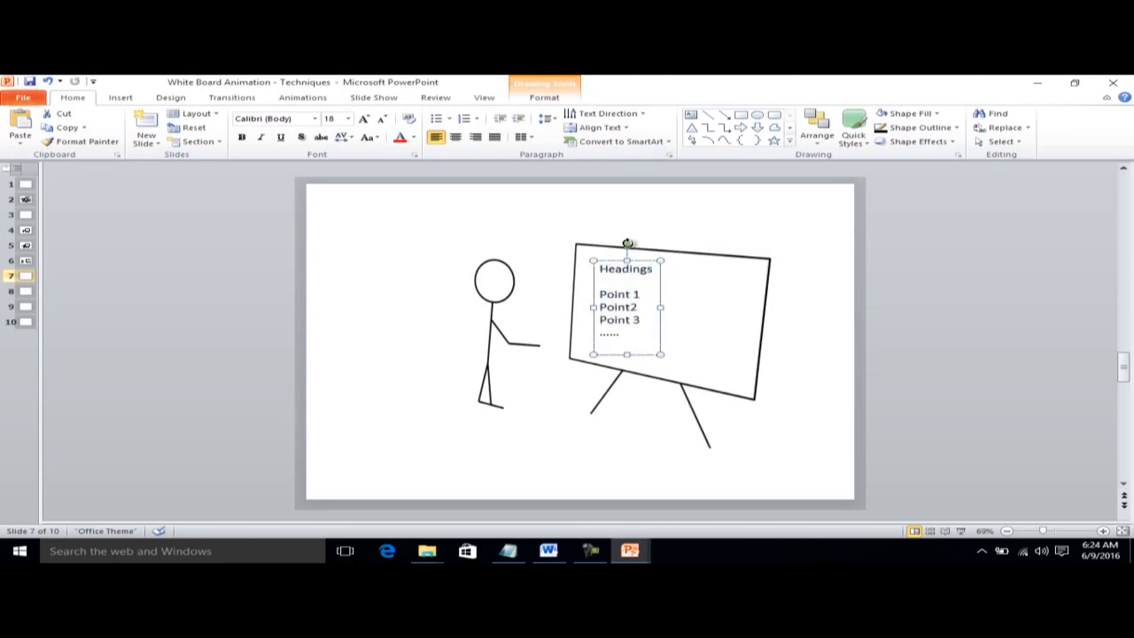
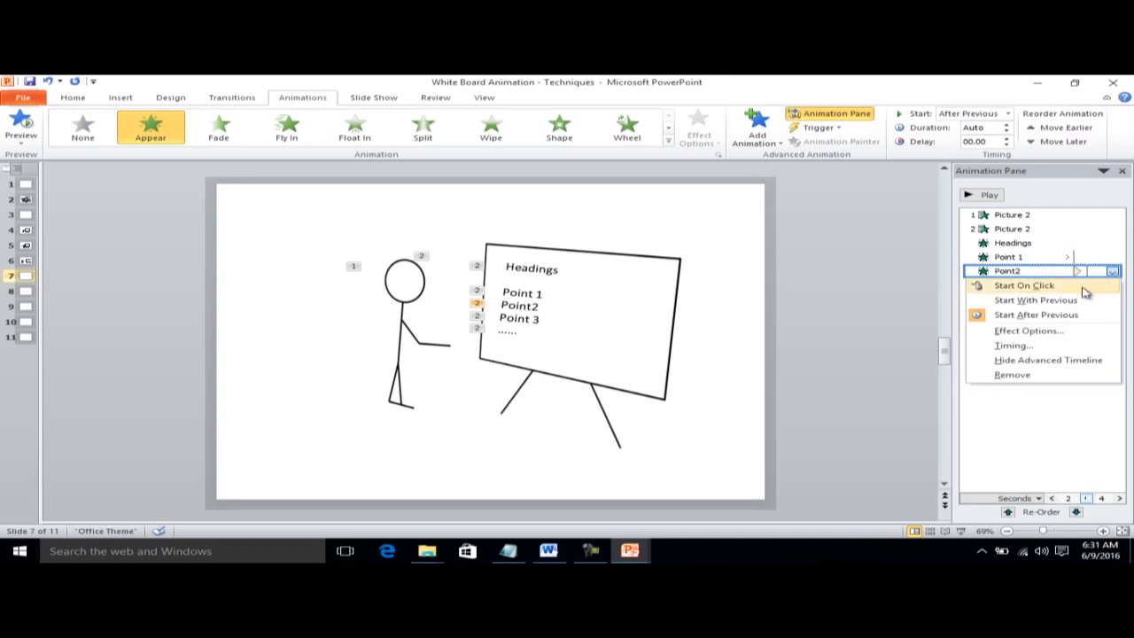
# Set the "Point2" line's Appear animation to start on click
pyautogui.click(1085, 292)
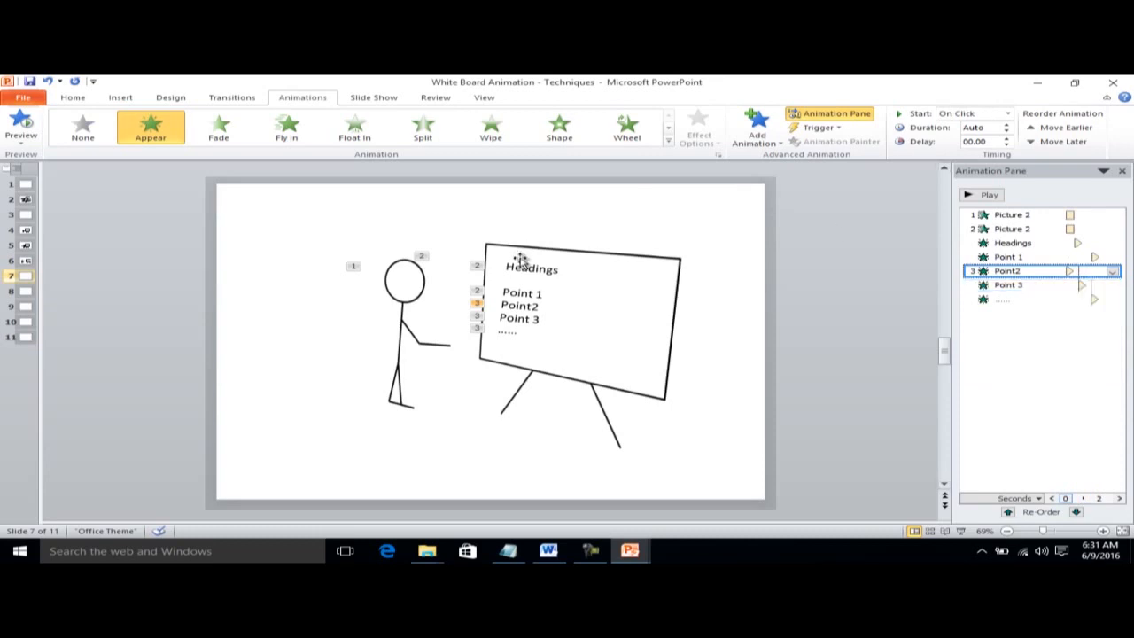
# Set the Appear animations of the "Point 3" and "......" lines to start on click
pyautogui.click(506, 319)
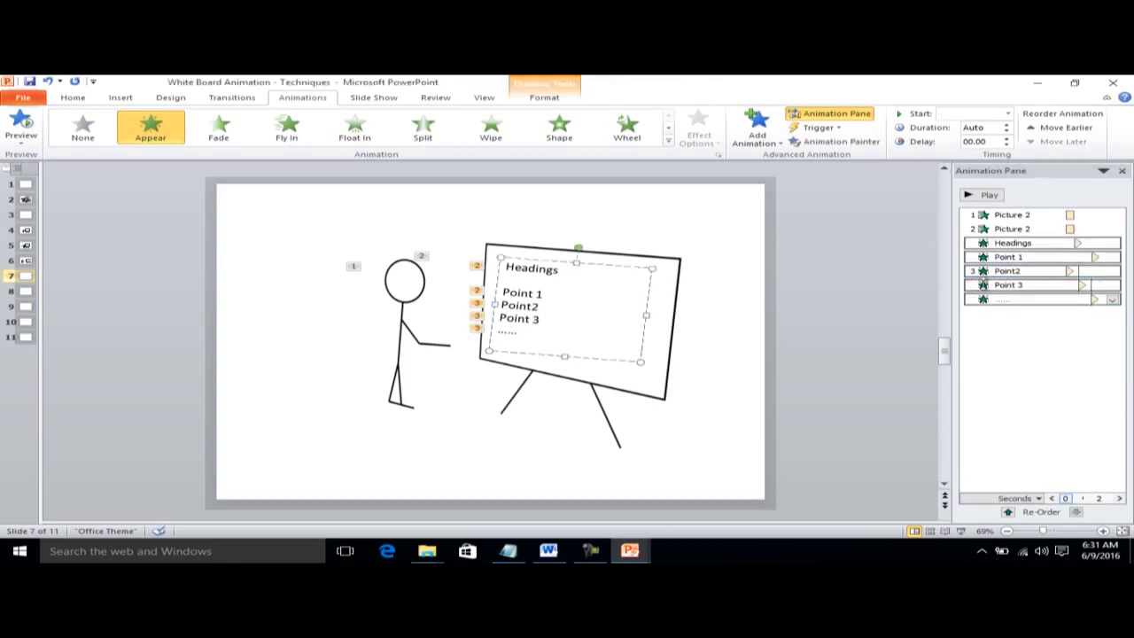
pyautogui.click(1063, 284)
pyautogui.click(1112, 286)
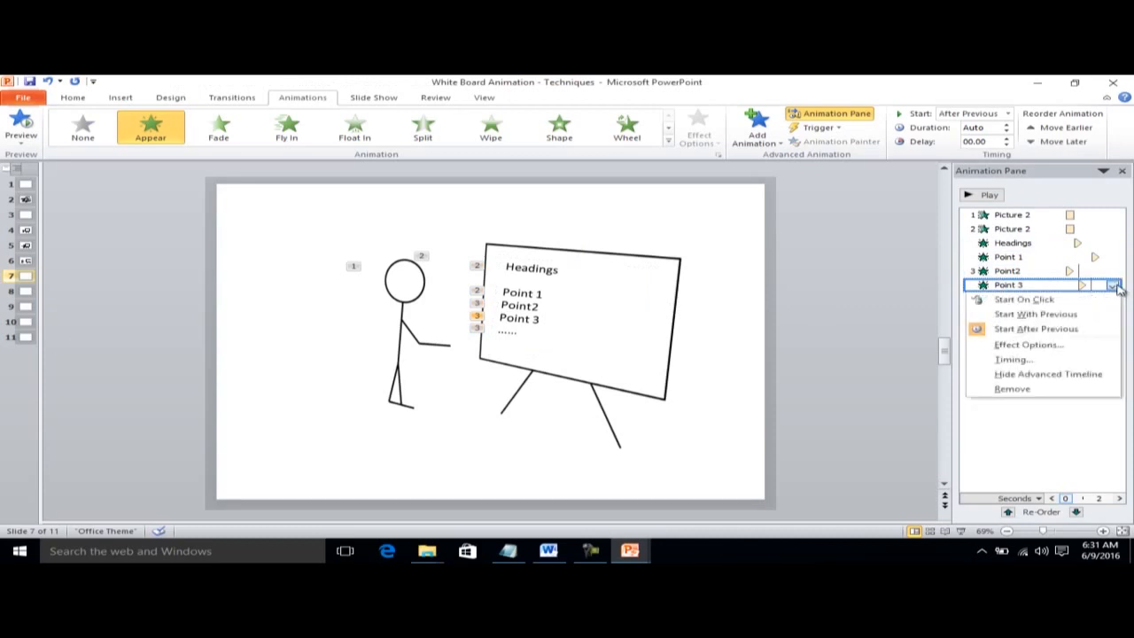
pyautogui.click(1045, 300)
pyautogui.click(1111, 299)
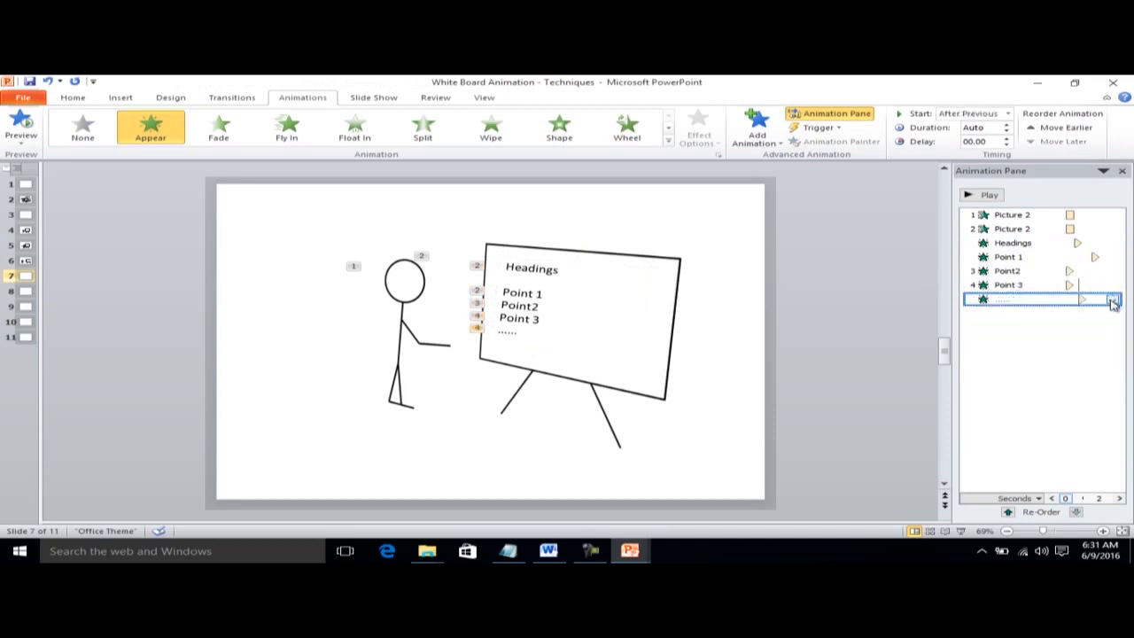
pyautogui.click(1113, 299)
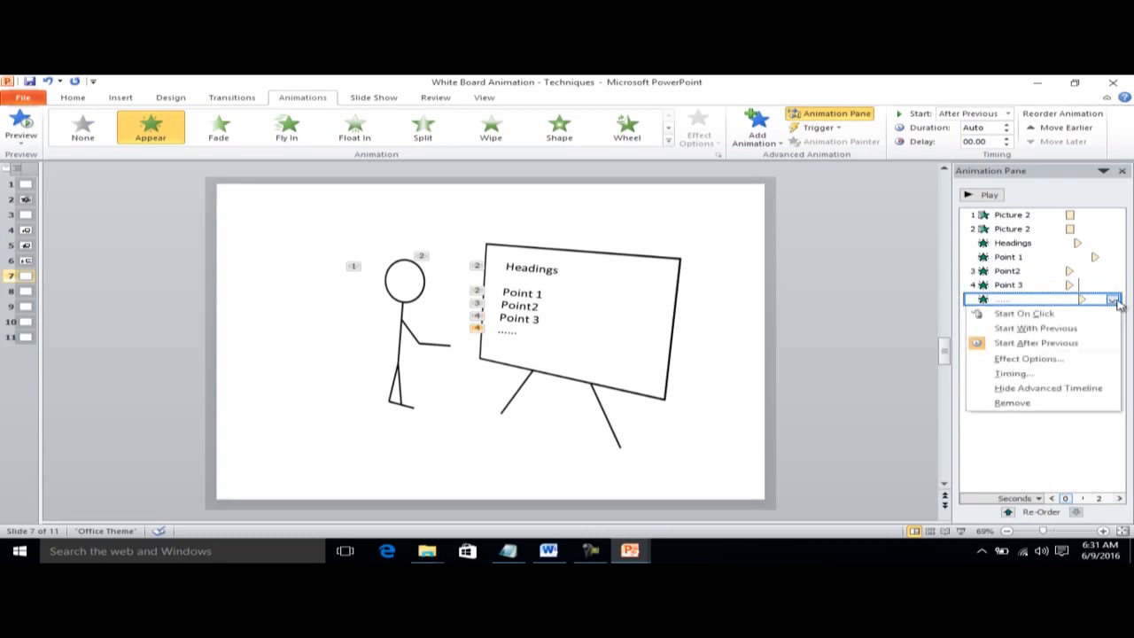
pyautogui.click(1025, 317)
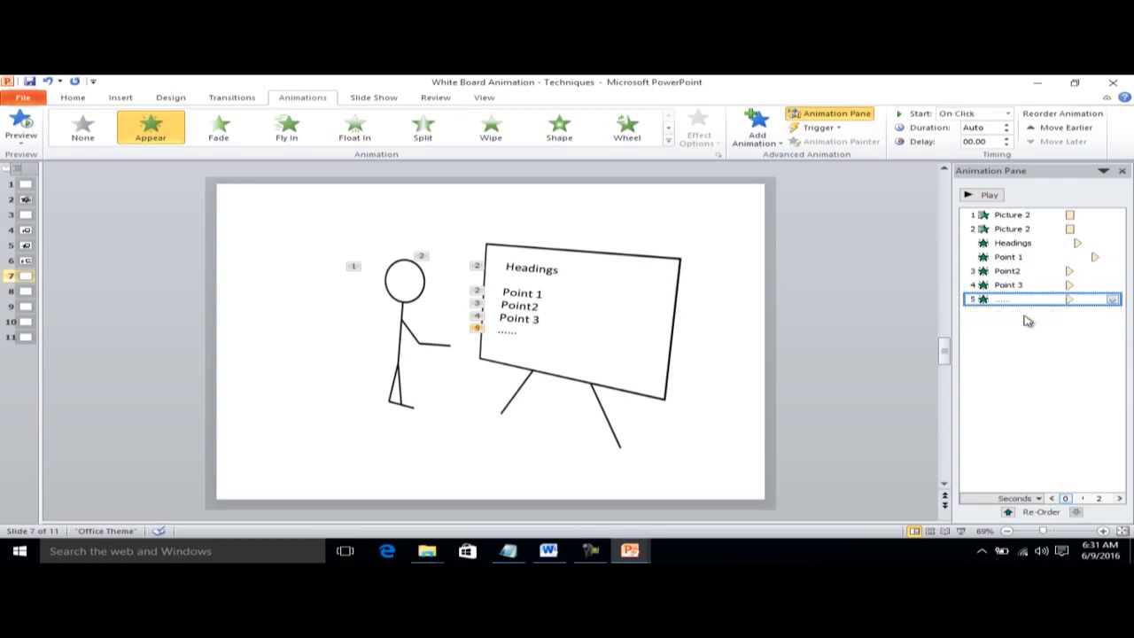
# Preview slide 7's animations and play the slide show from this slide to check the order in which the items appear
pyautogui.click(974, 196)
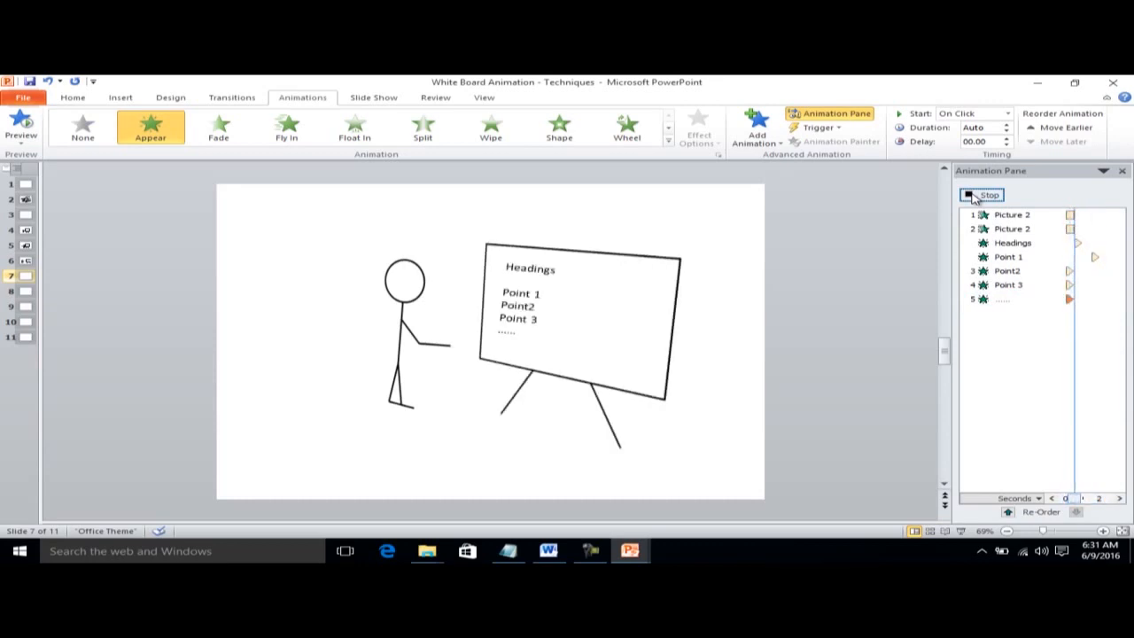
pyautogui.click(376, 99)
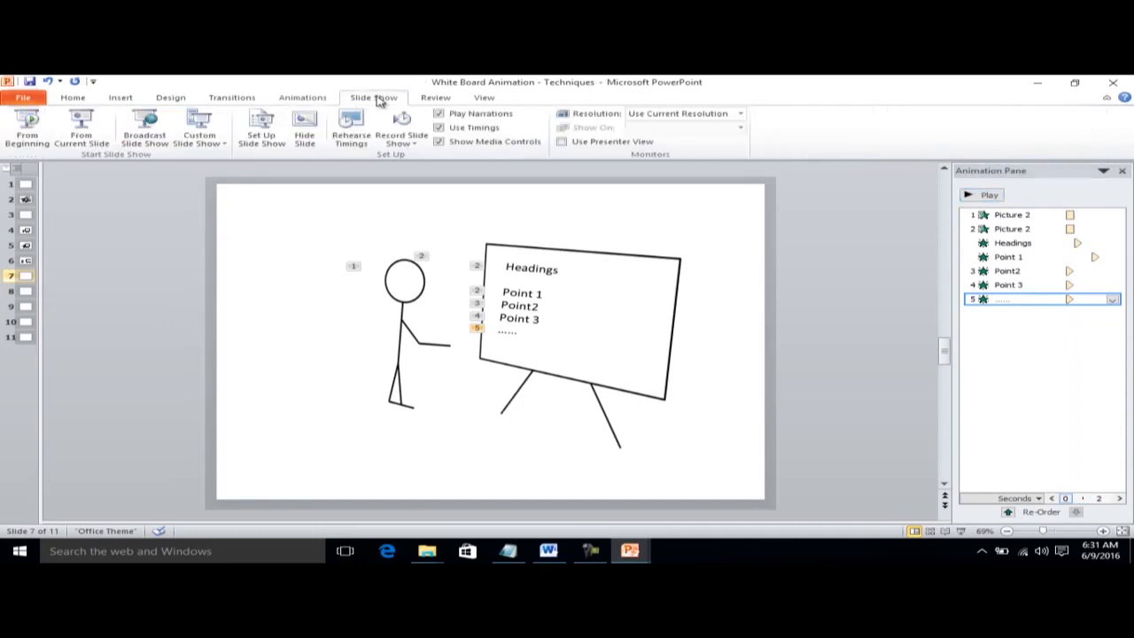
pyautogui.click(83, 147)
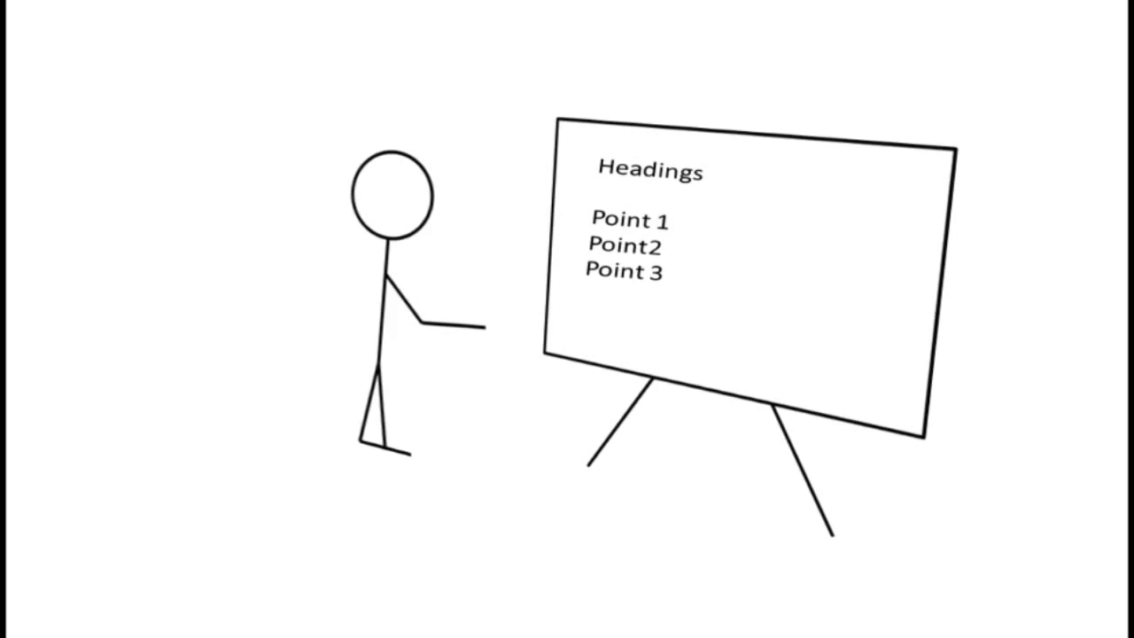
pyautogui.press('Escape')
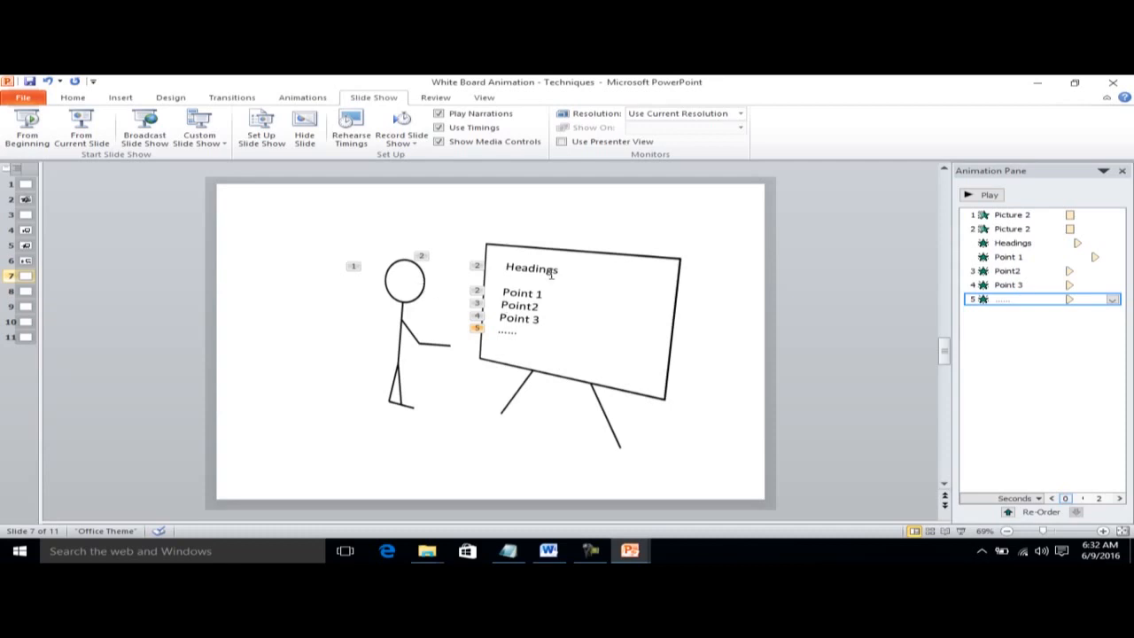
pyautogui.click(307, 389)
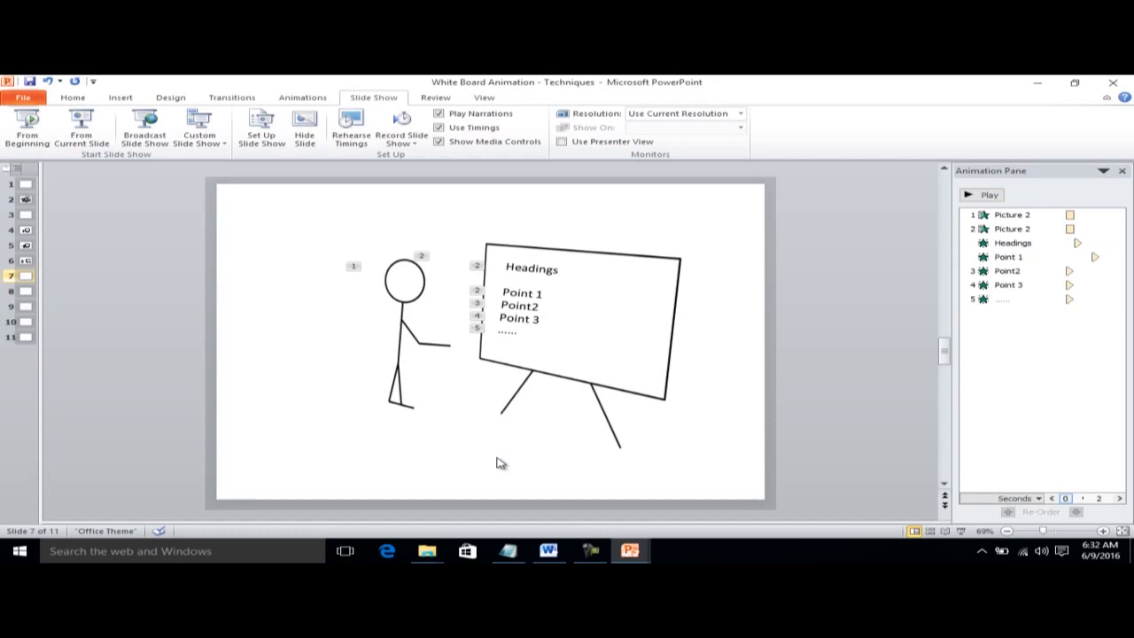
pyautogui.click(572, 372)
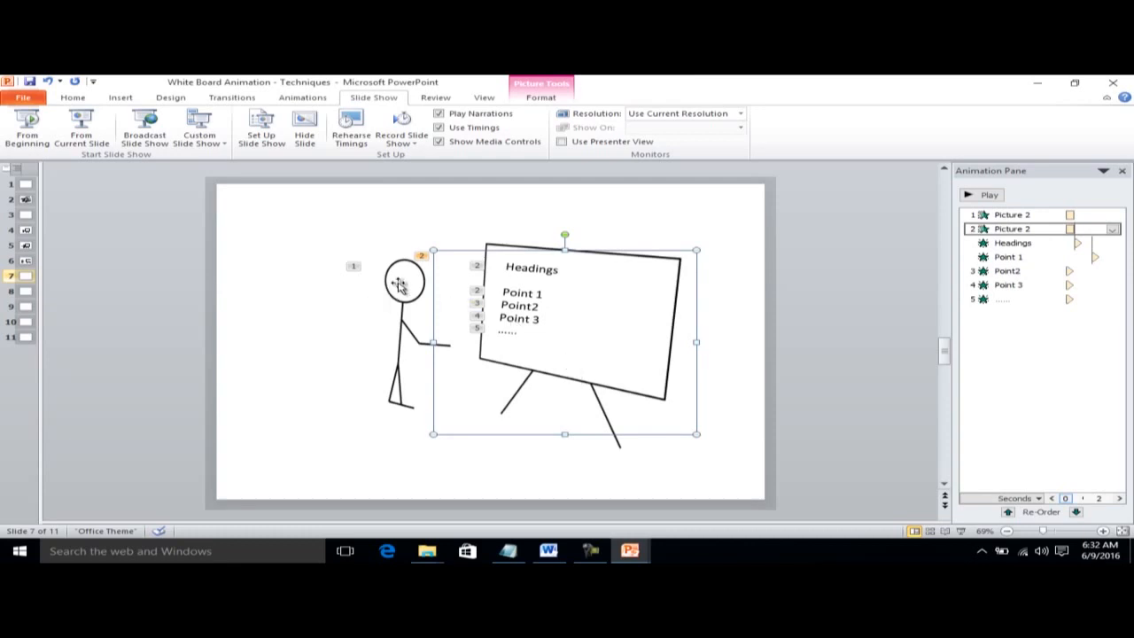
pyautogui.click(349, 346)
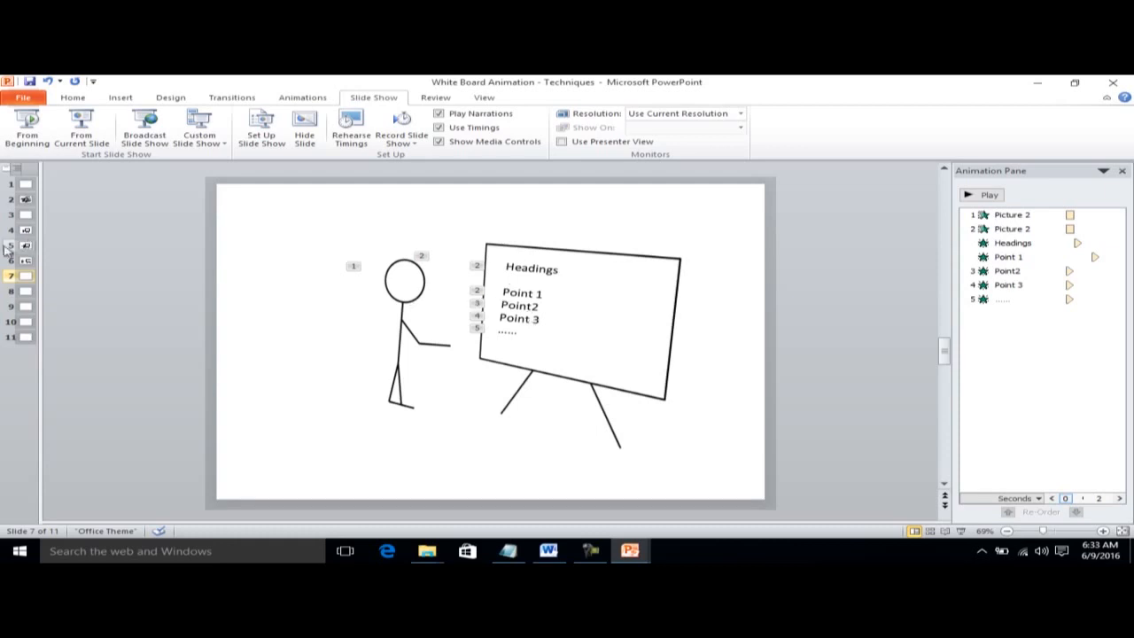
# Duplicate slide 7 with the stick figure and the perspective whiteboard
pyautogui.press('Up')
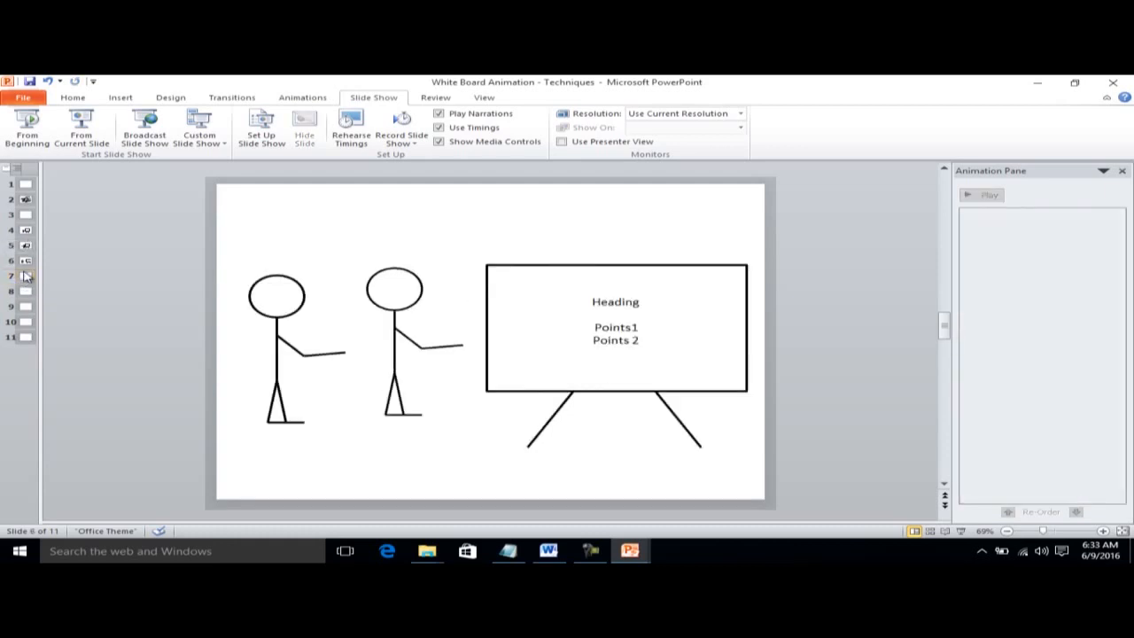
pyautogui.click(27, 280)
pyautogui.hotkey('ctrl', 'd')
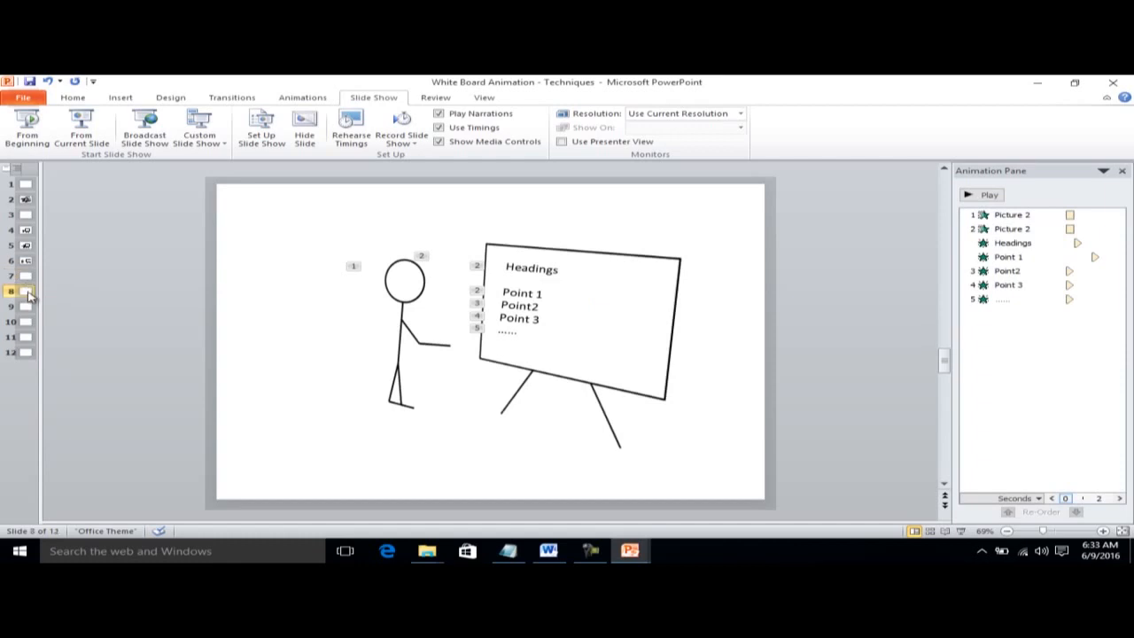
# Apply the Line Drawing artistic effect to the stick figure picture on the duplicated slide
pyautogui.click(403, 294)
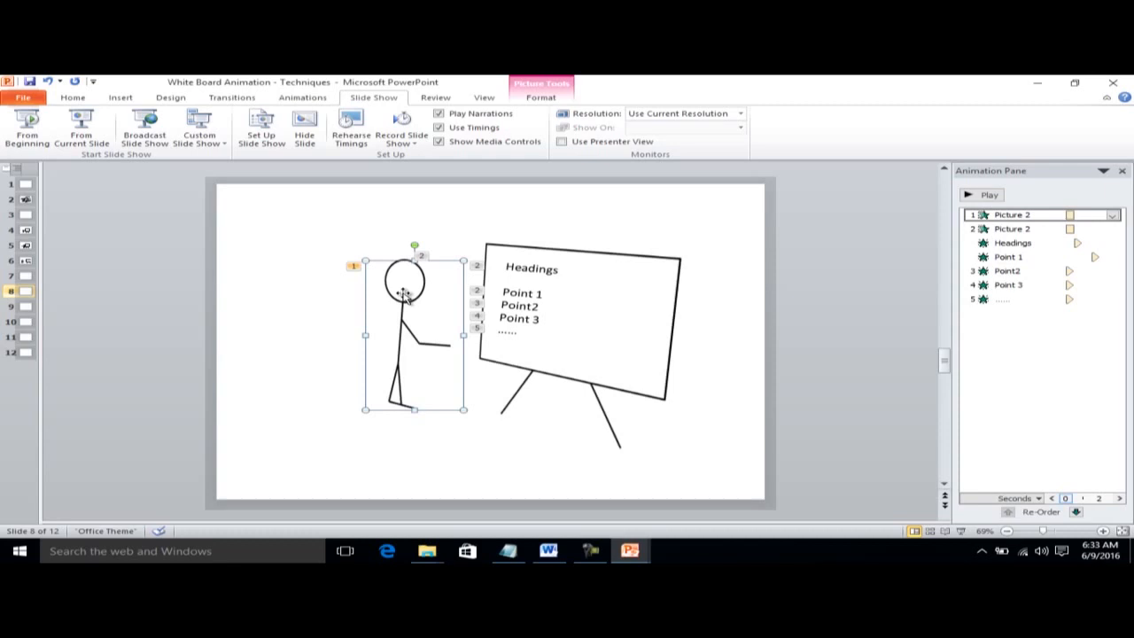
pyautogui.click(542, 97)
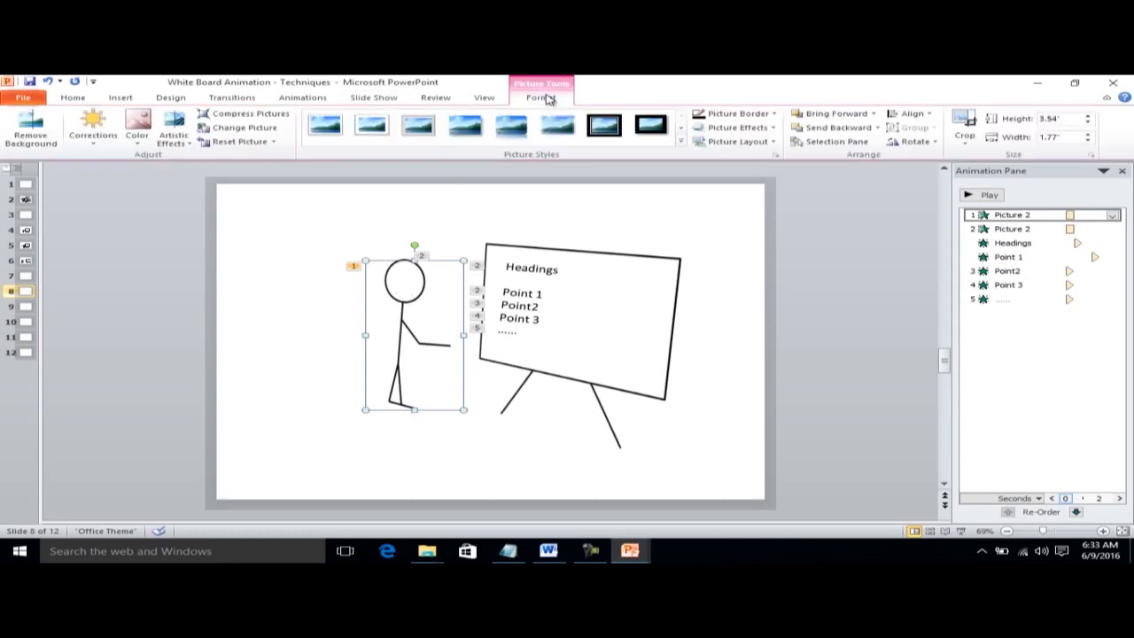
pyautogui.click(191, 144)
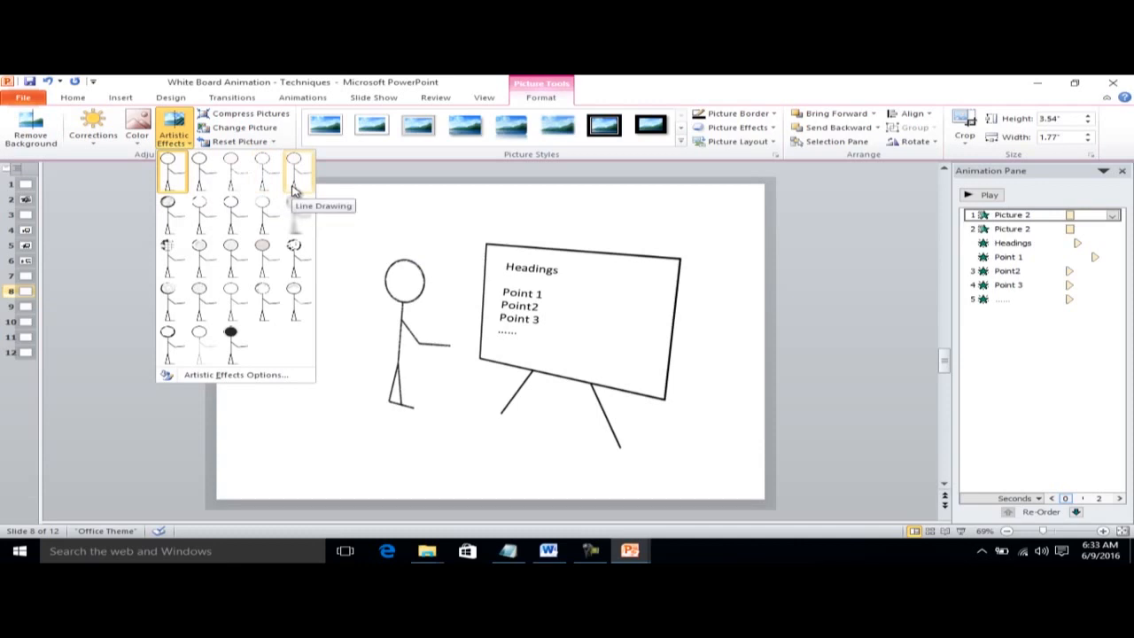
pyautogui.click(248, 376)
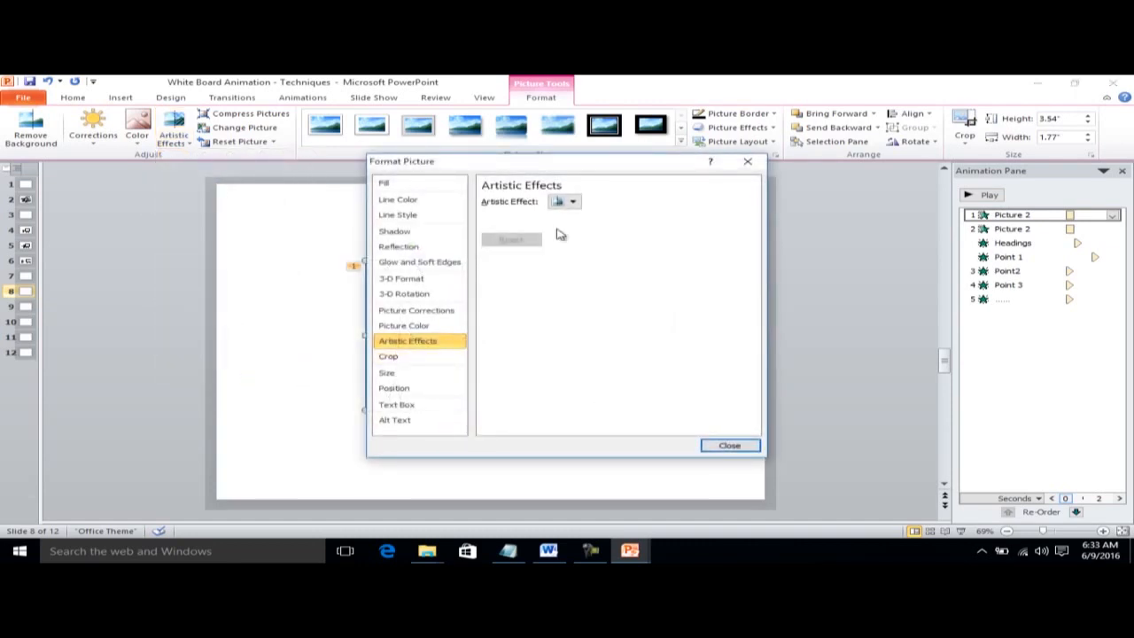
pyautogui.click(569, 203)
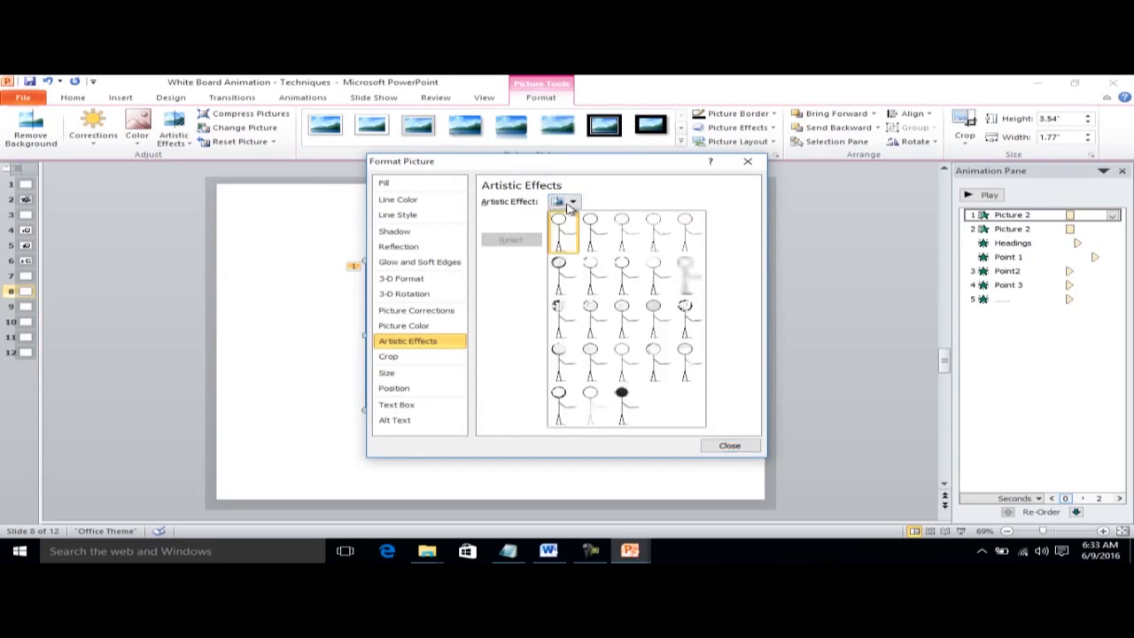
pyautogui.click(749, 161)
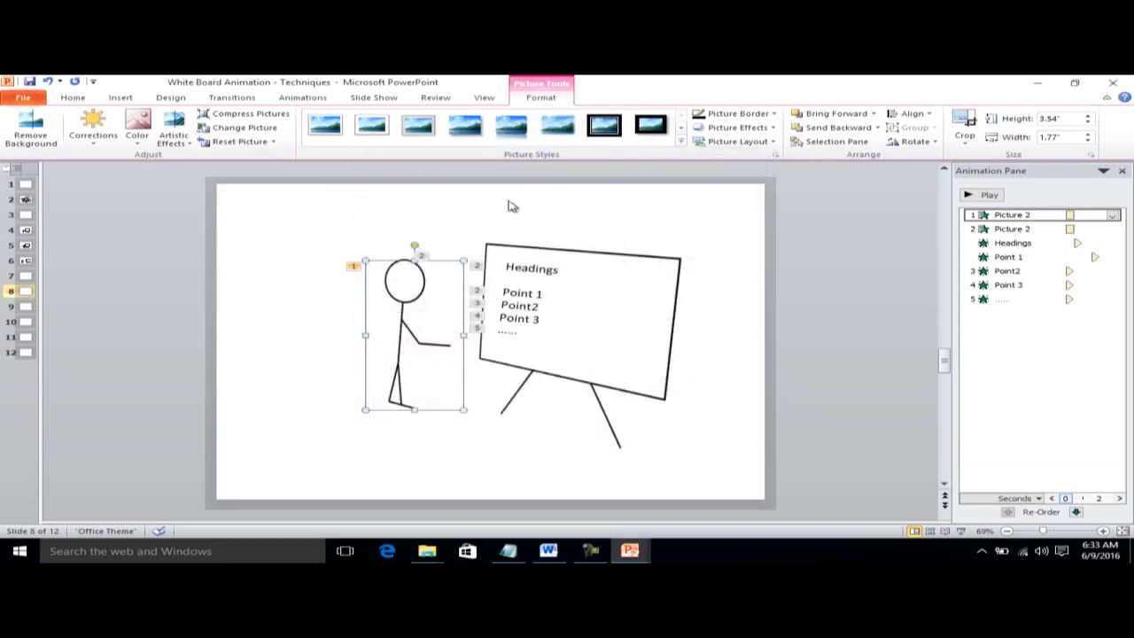
pyautogui.click(190, 144)
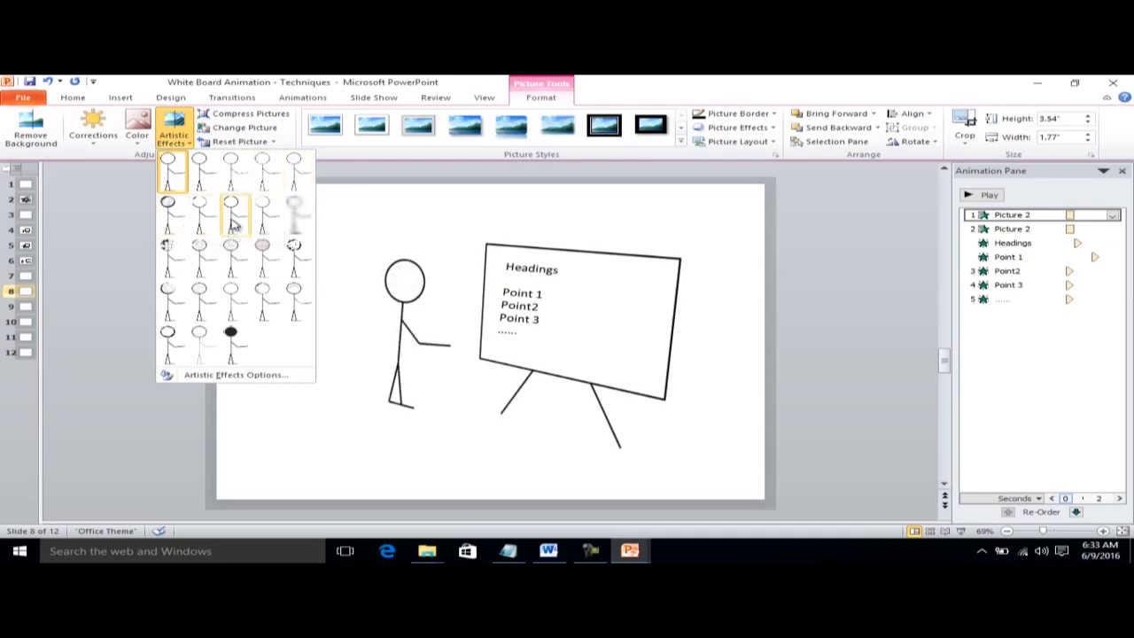
pyautogui.click(294, 187)
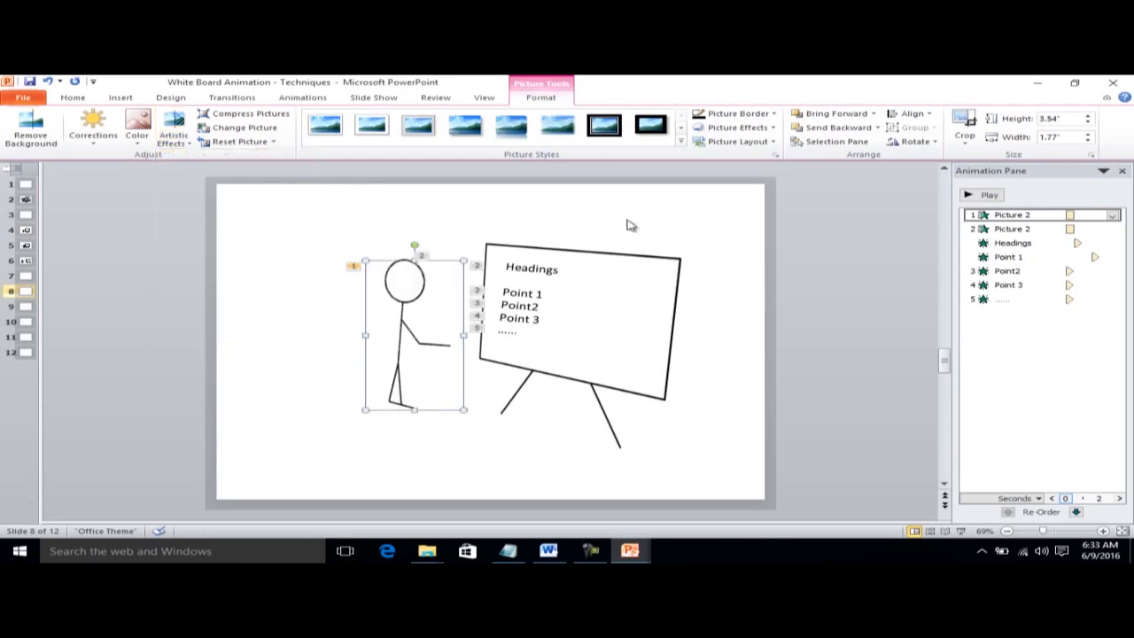
# Apply the Line Drawing artistic effect to the whiteboard picture
pyautogui.click(634, 263)
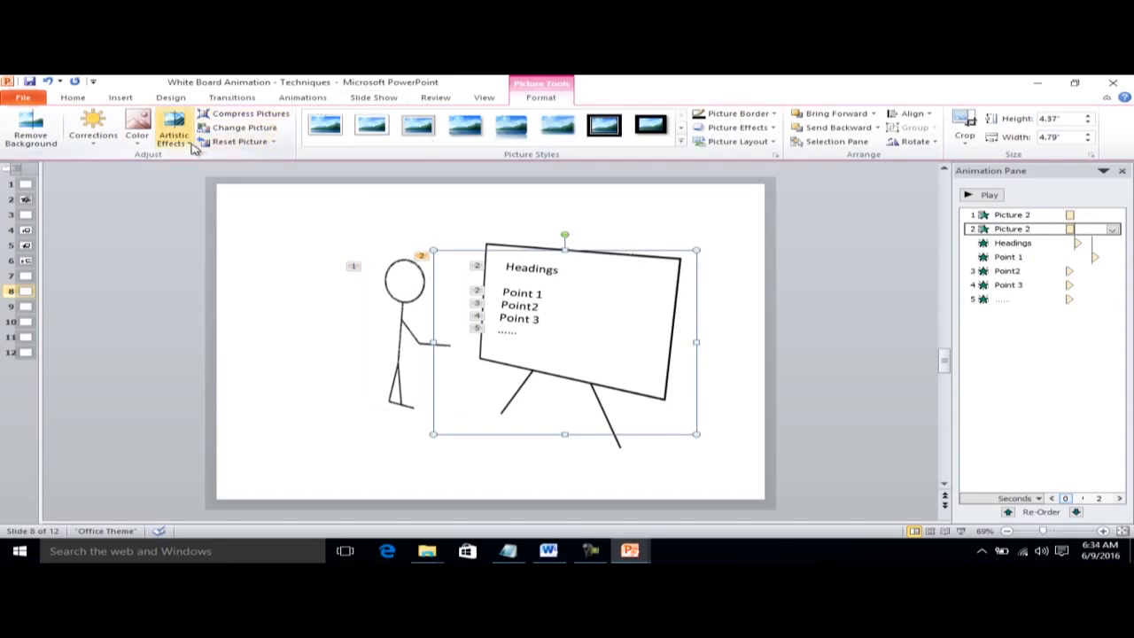
pyautogui.click(188, 142)
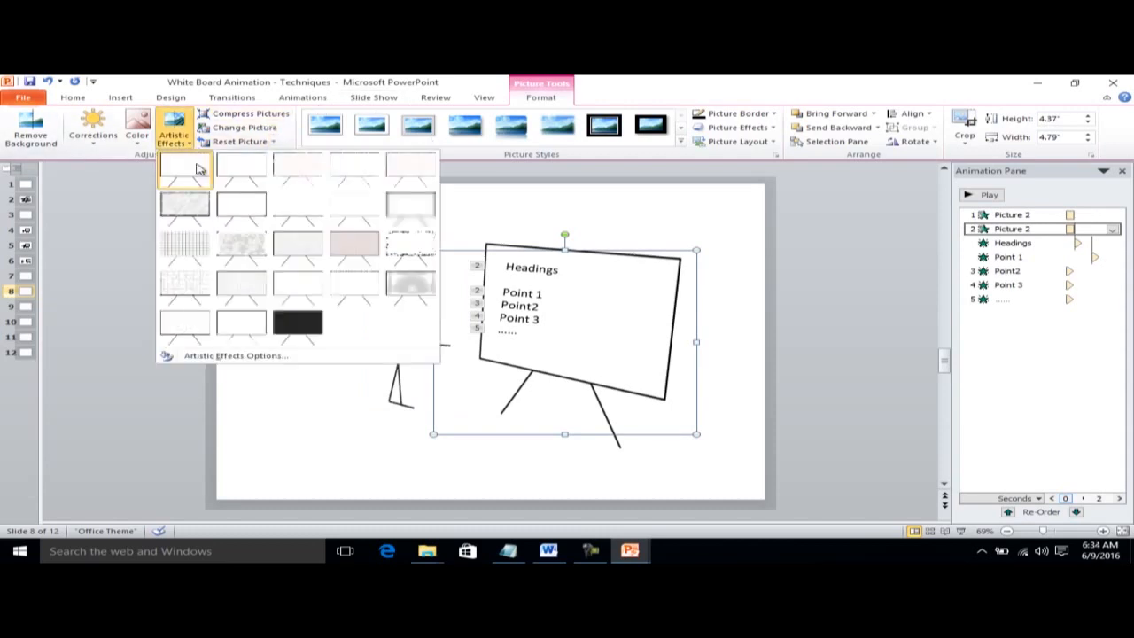
pyautogui.click(404, 170)
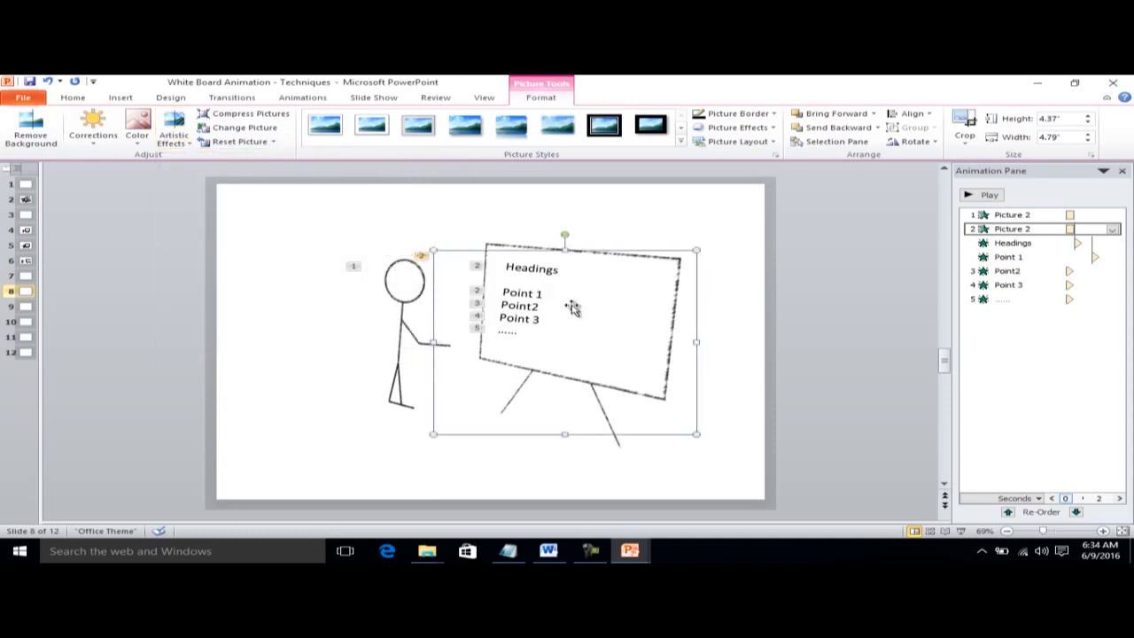
# Try the Bradley Hand ITC font on all the text in the whiteboard's text box
pyautogui.click(531, 306)
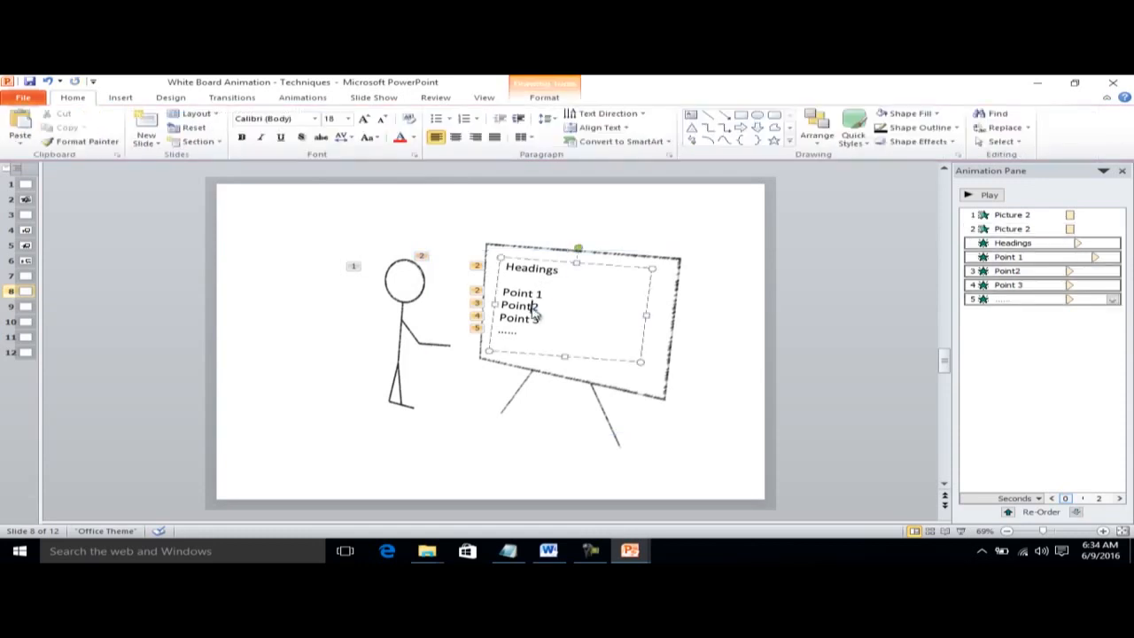
pyautogui.hotkey('ctrl', 'a')
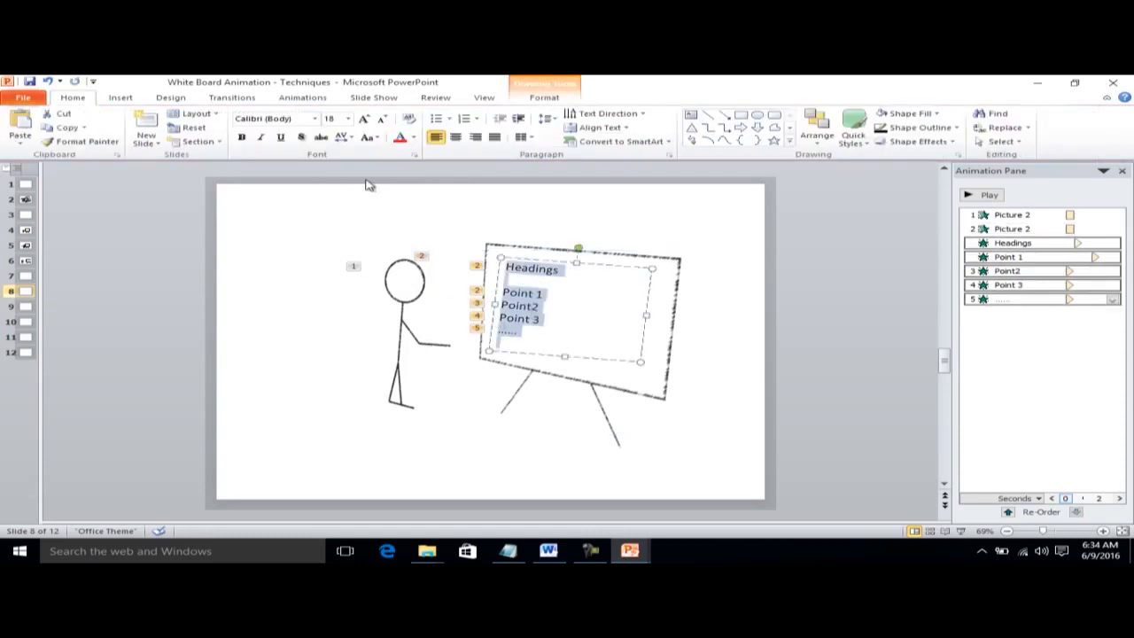
pyautogui.click(314, 119)
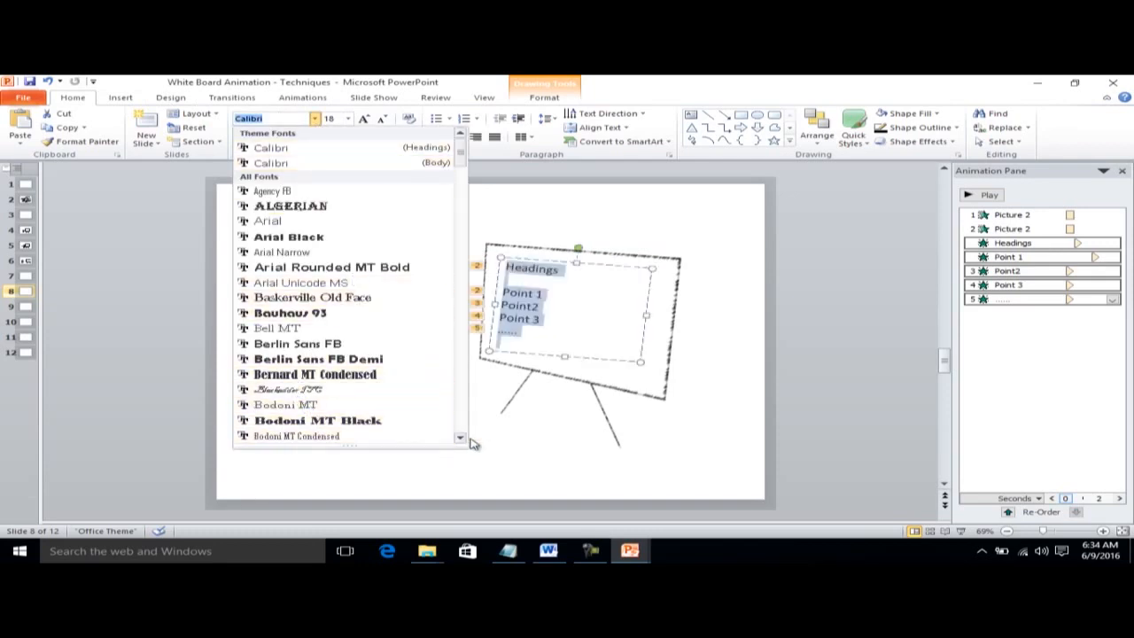
pyautogui.moveTo(462, 440); pyautogui.dragTo(461, 440)
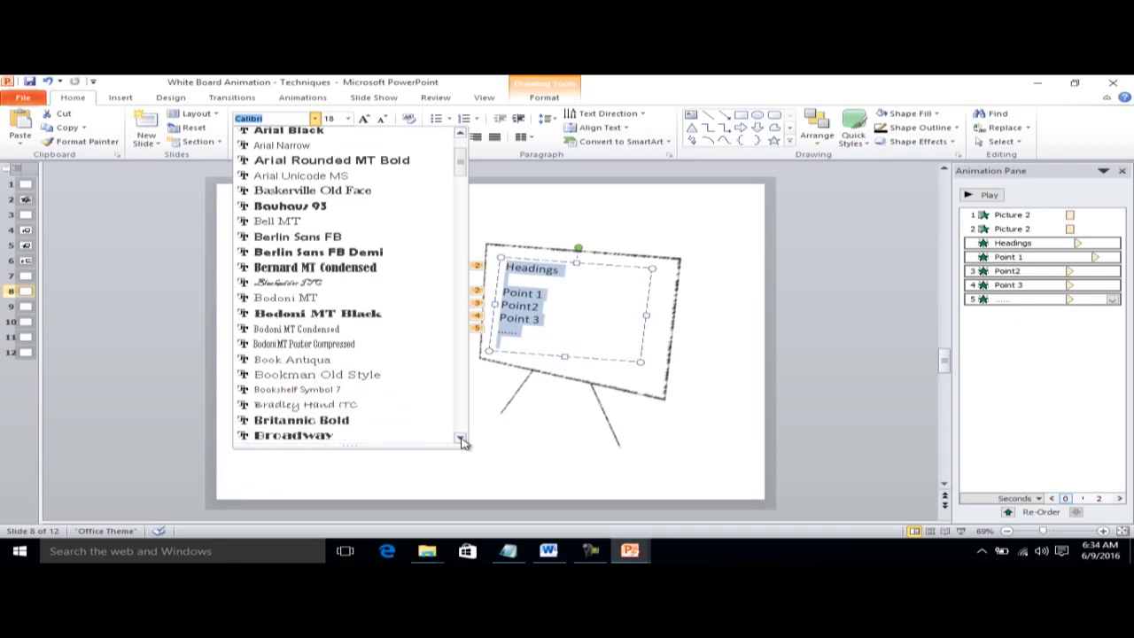
pyautogui.click(369, 406)
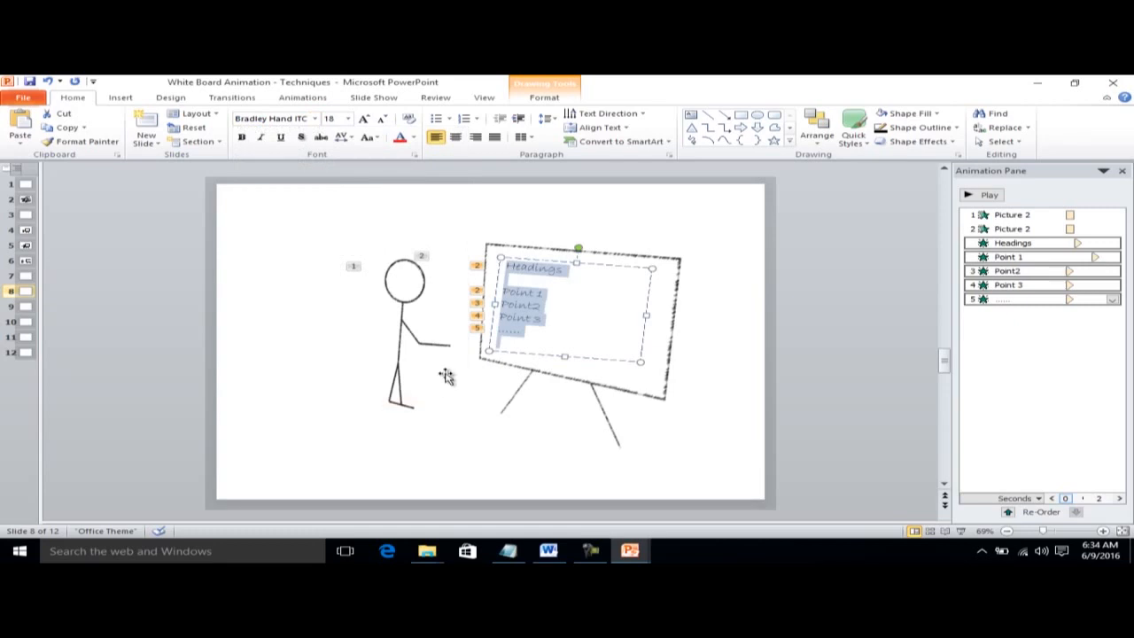
pyautogui.click(662, 246)
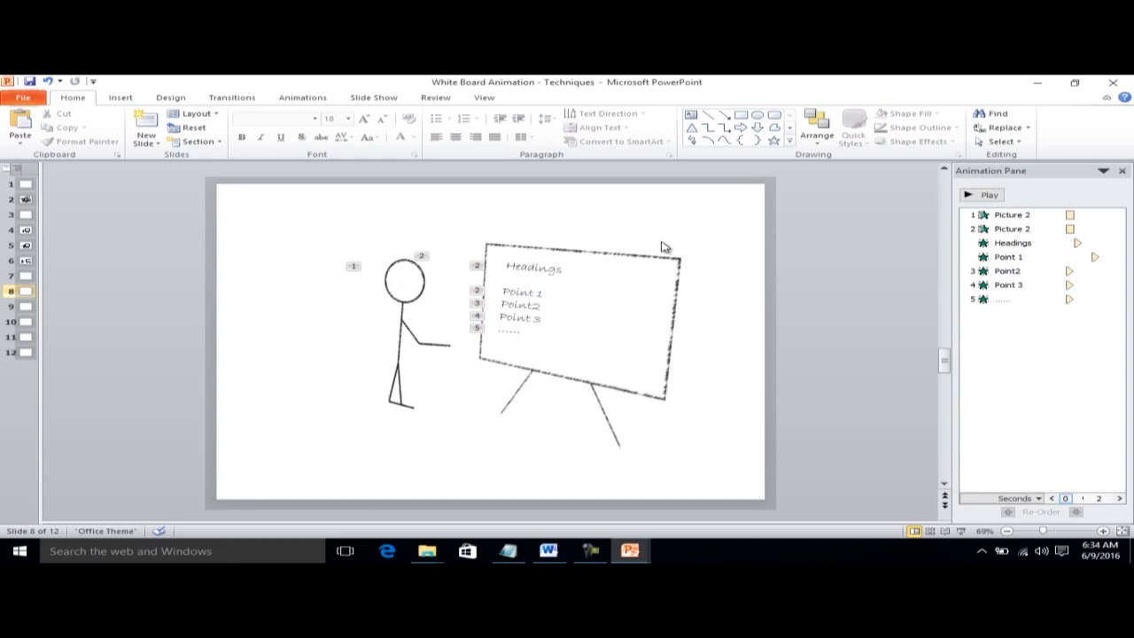
# Set the font of all the text in the whiteboard's text box to Comic Sans MS
pyautogui.click(527, 303)
pyautogui.hotkey('ctrl', 'a')
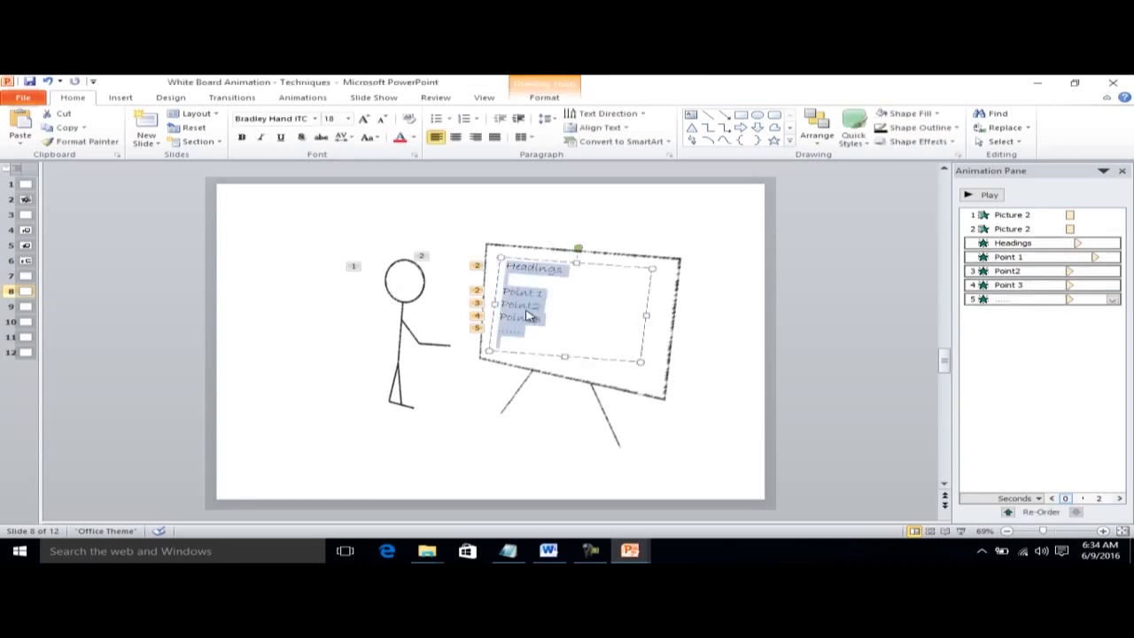
pyautogui.click(316, 120)
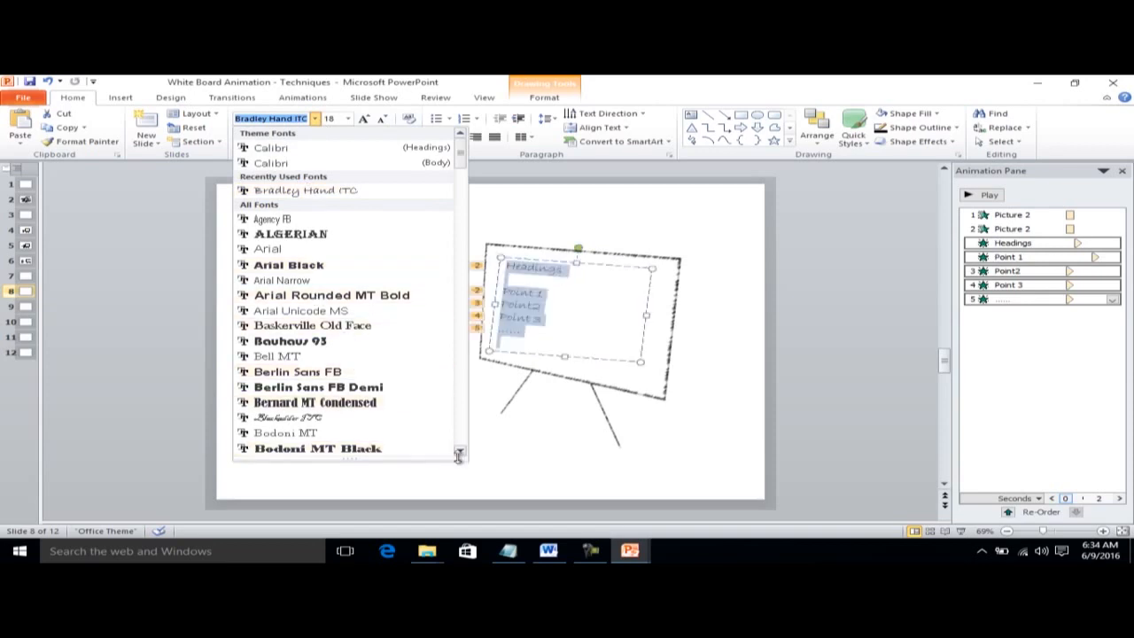
pyautogui.moveTo(462, 453); pyautogui.dragTo(462, 453)
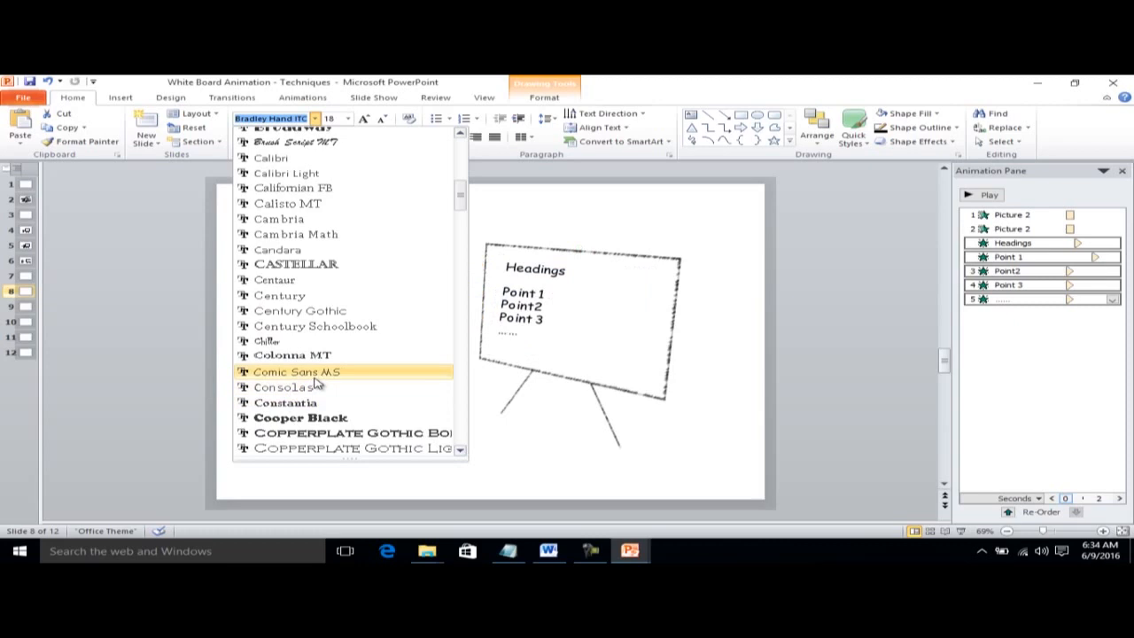
pyautogui.click(314, 376)
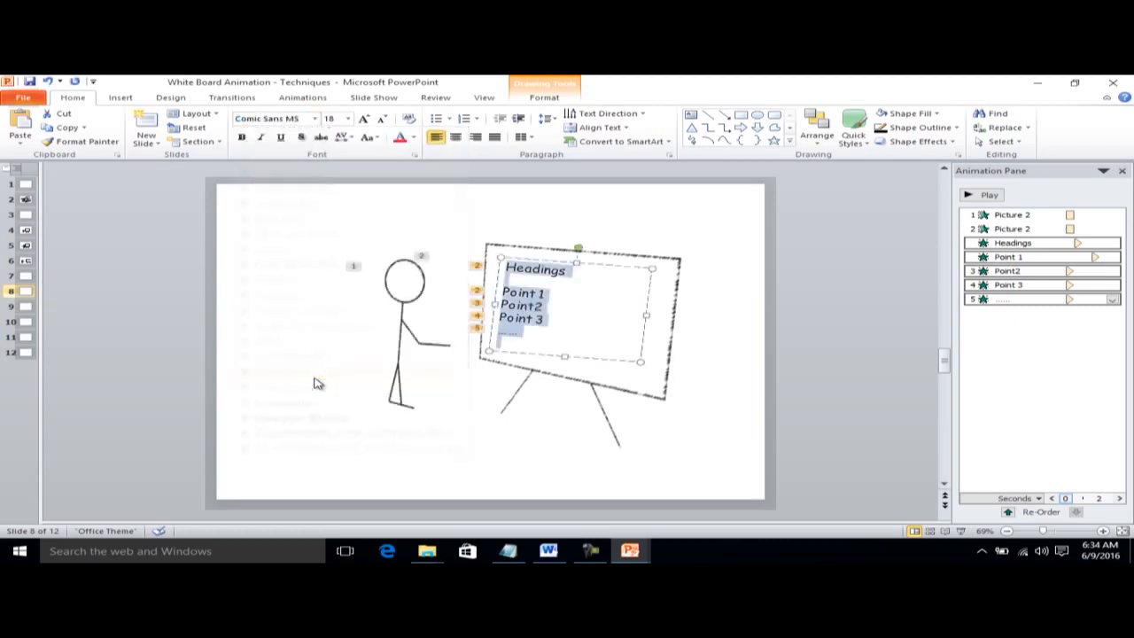
# Play the slide show from the current slide through the whiteboard points up to Point 3, and exit it
pyautogui.click(489, 397)
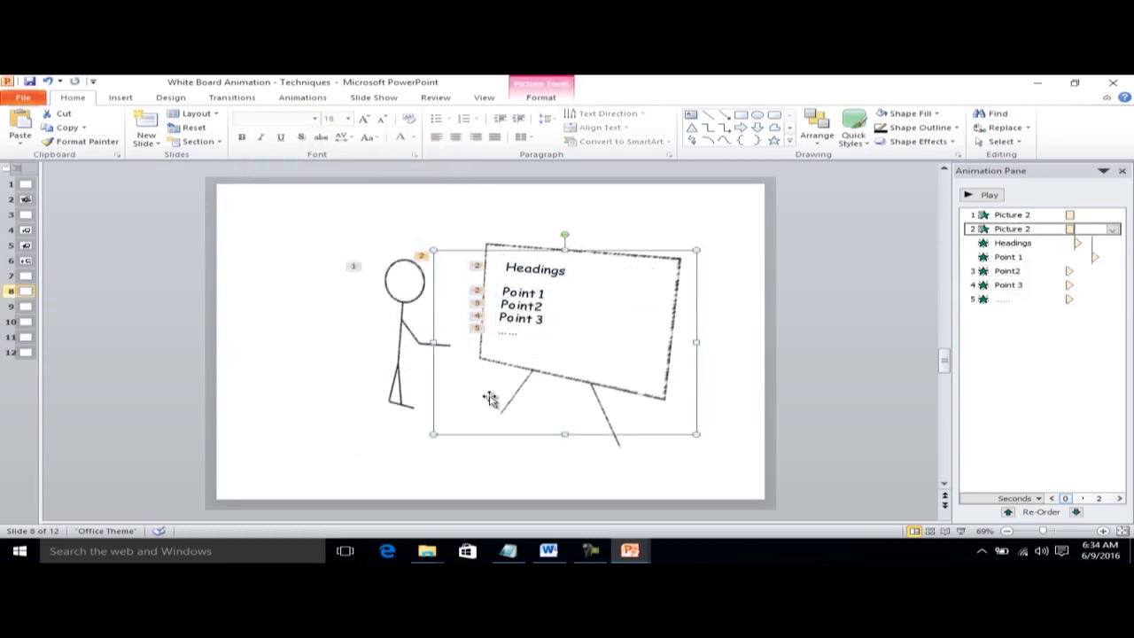
pyautogui.click(338, 423)
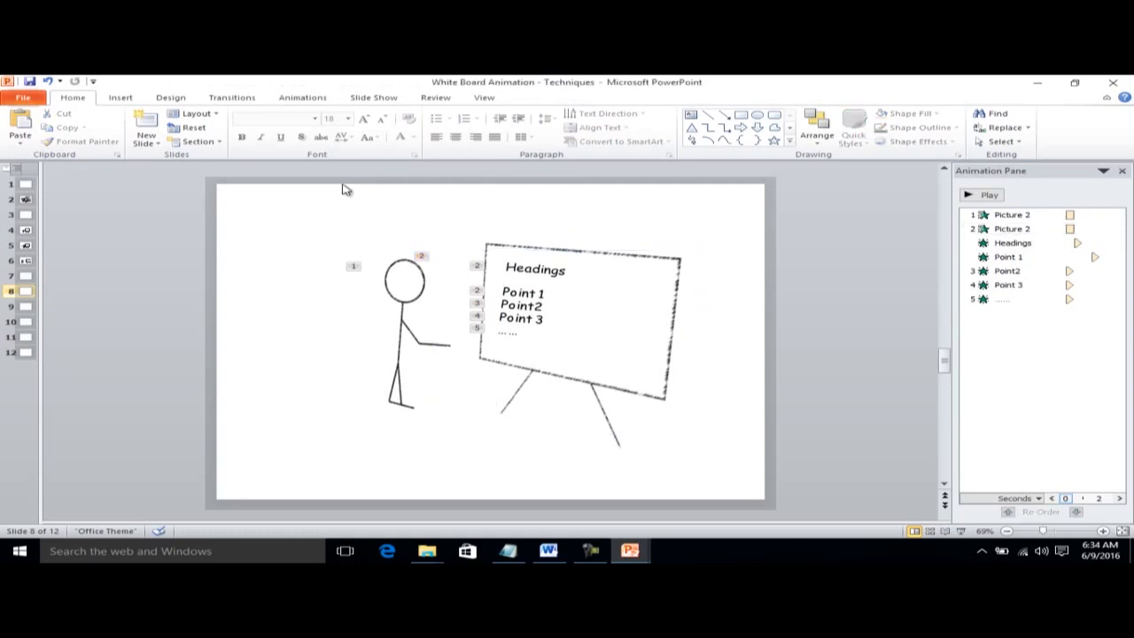
pyautogui.click(372, 99)
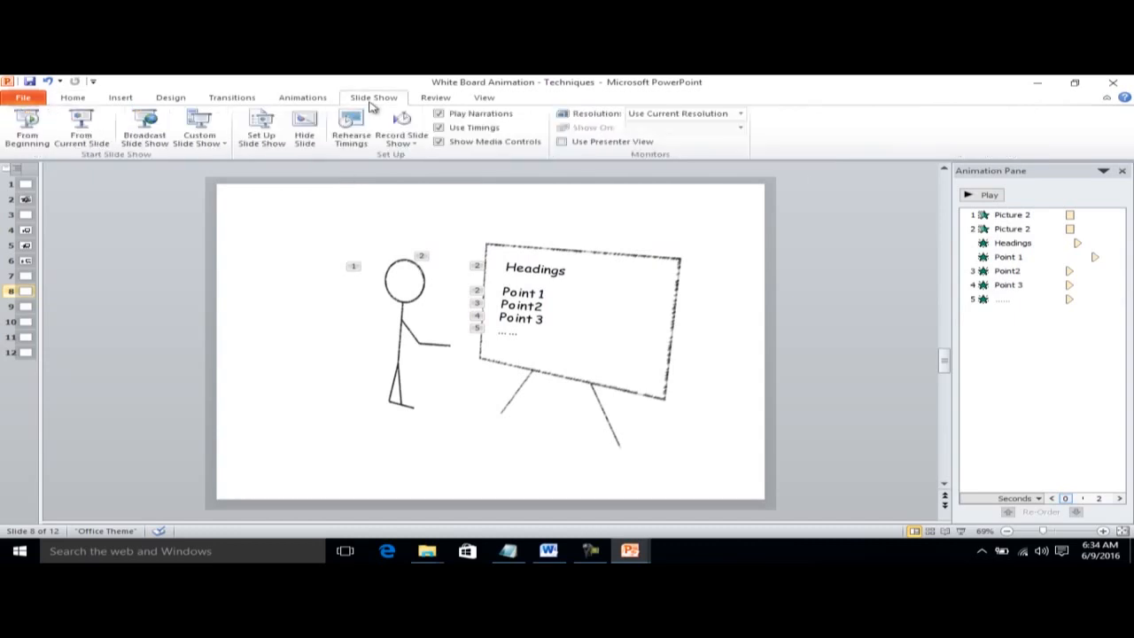
pyautogui.click(82, 133)
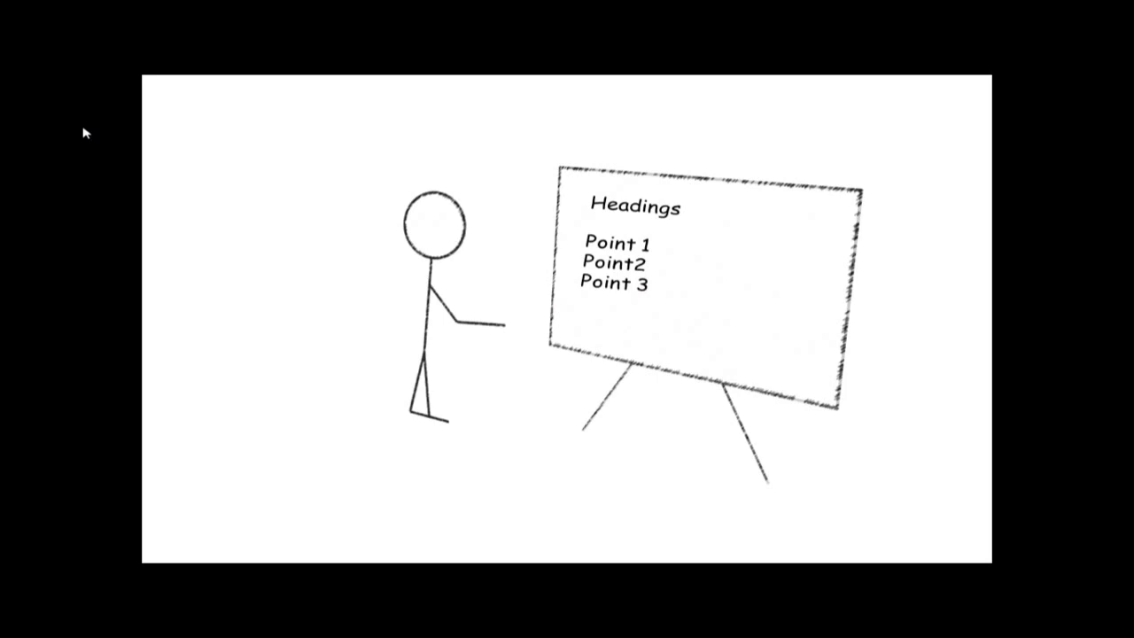
pyautogui.press('Escape')
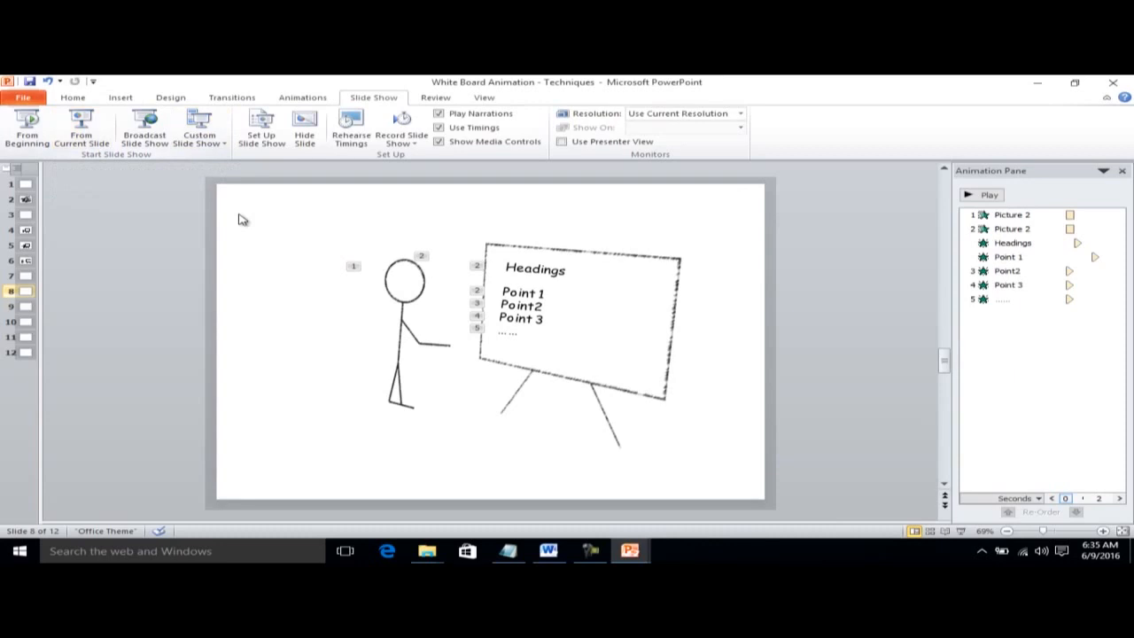
# Preview the available artistic effects, such as Blur, on the stick figure picture, and close the gallery without applying one
pyautogui.click(392, 319)
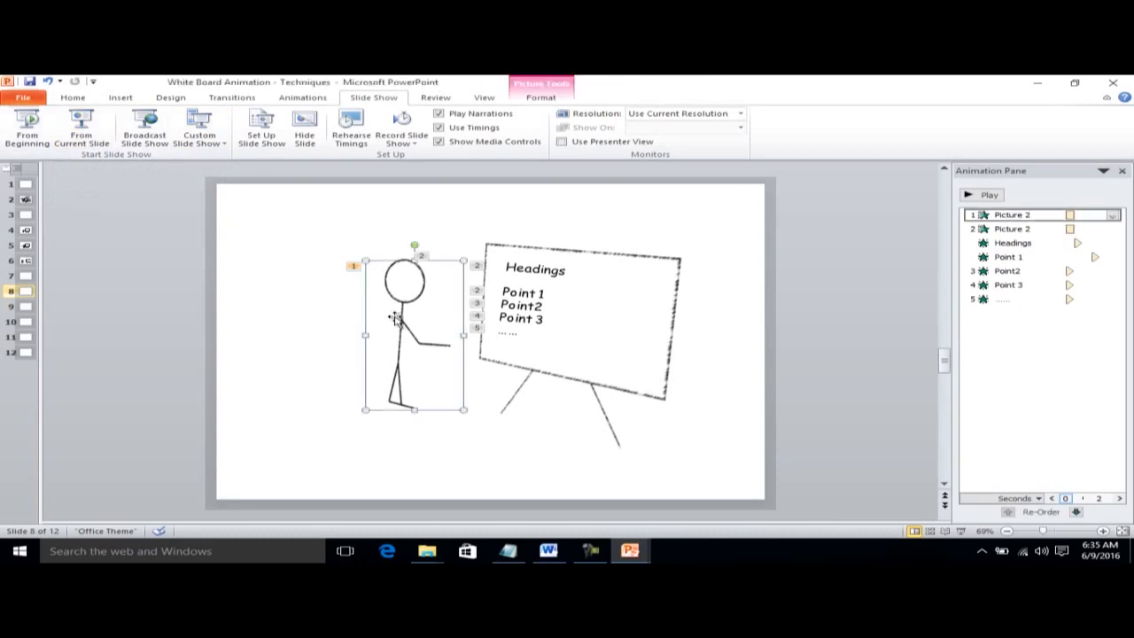
pyautogui.click(583, 358)
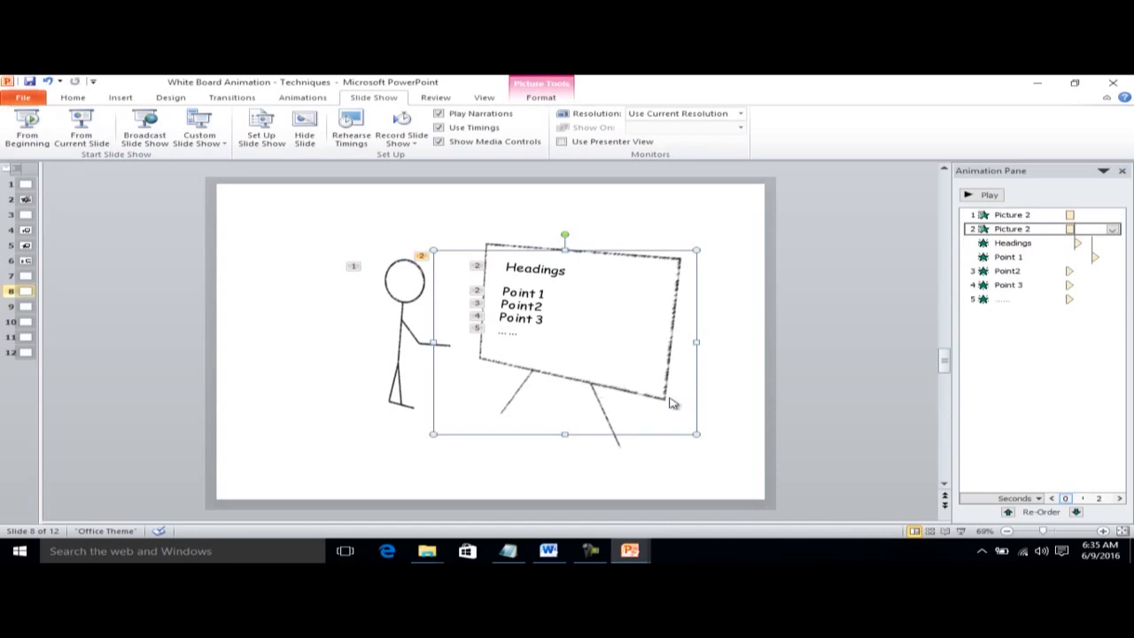
pyautogui.click(395, 308)
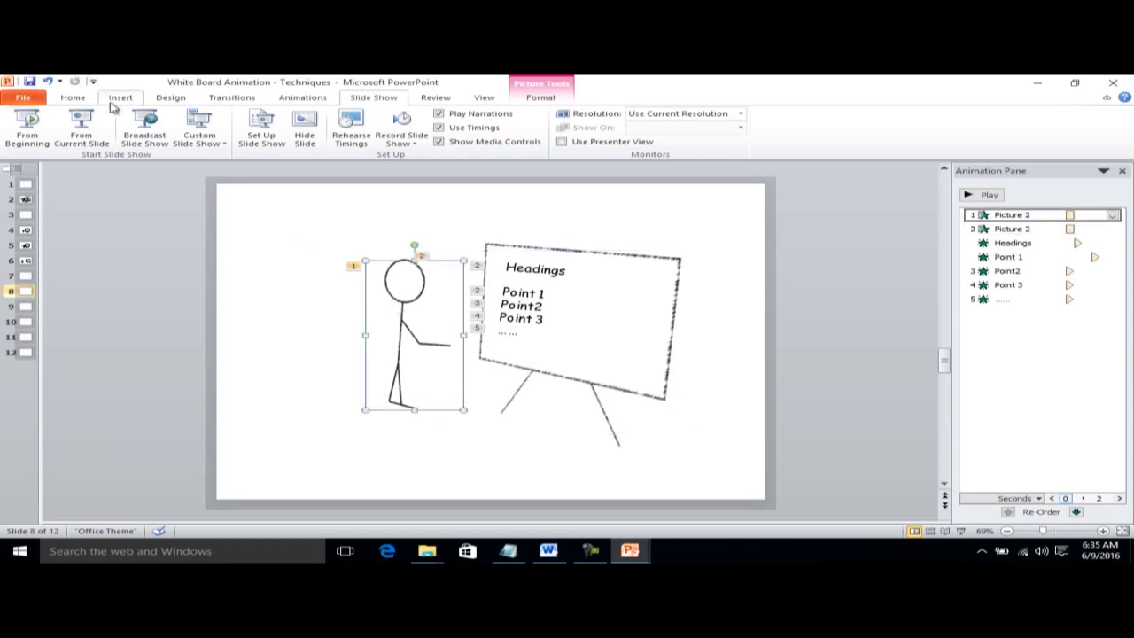
pyautogui.click(540, 98)
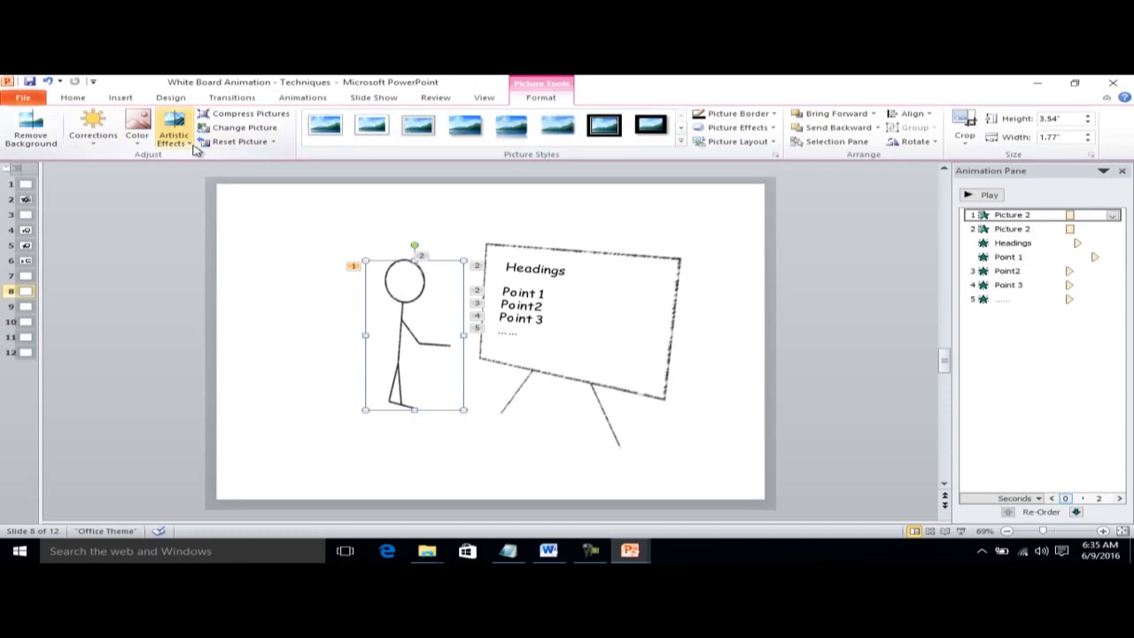
pyautogui.click(175, 138)
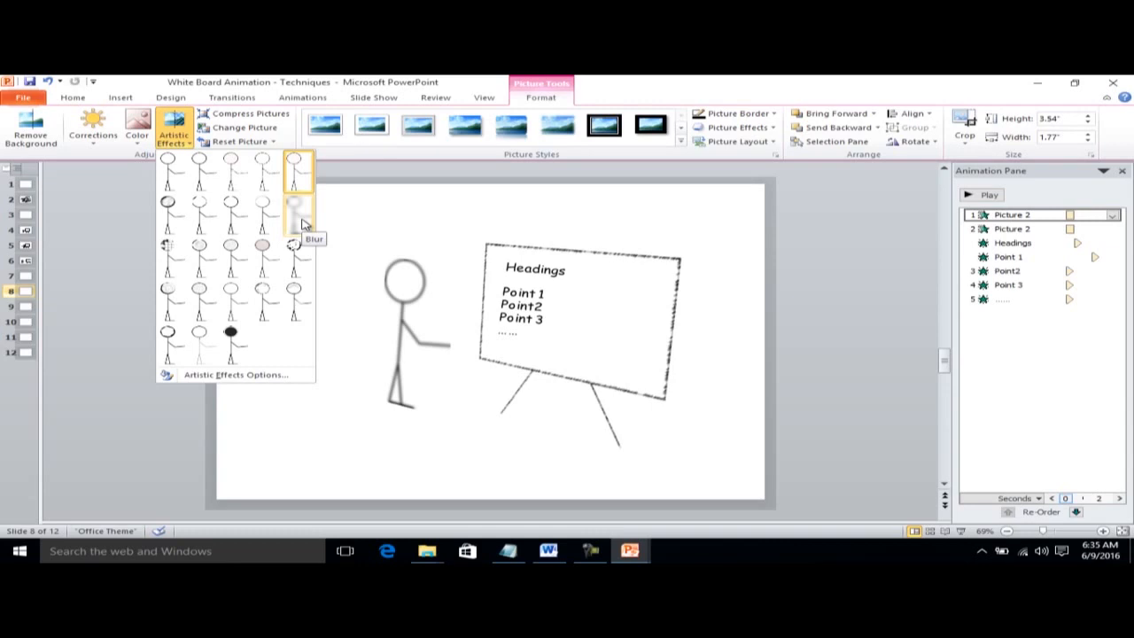
pyautogui.click(394, 241)
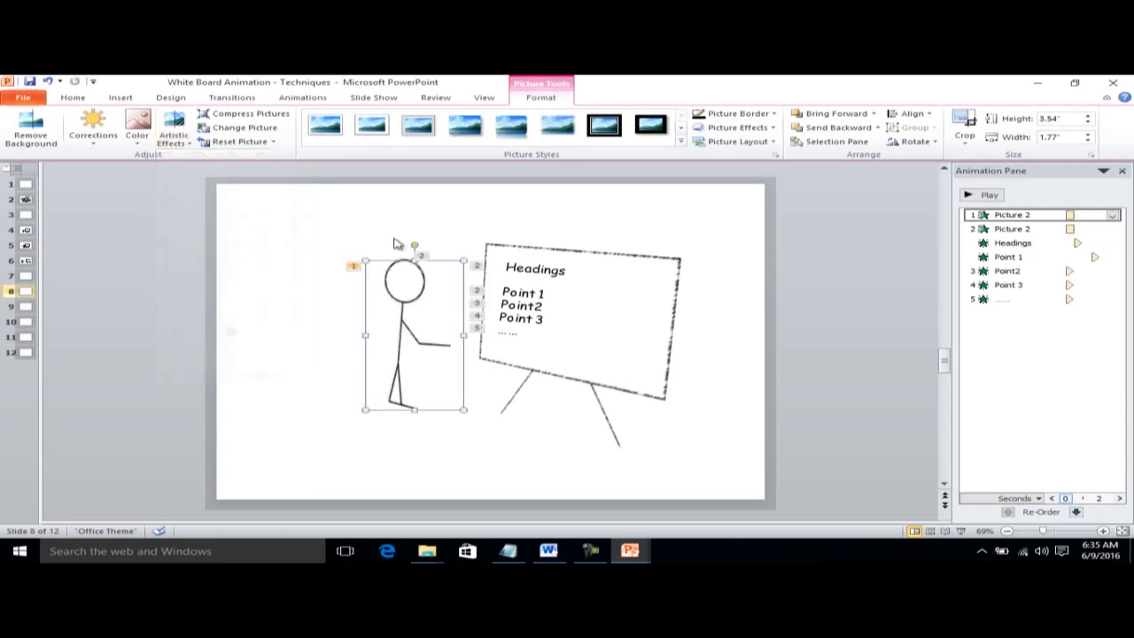
pyautogui.click(703, 256)
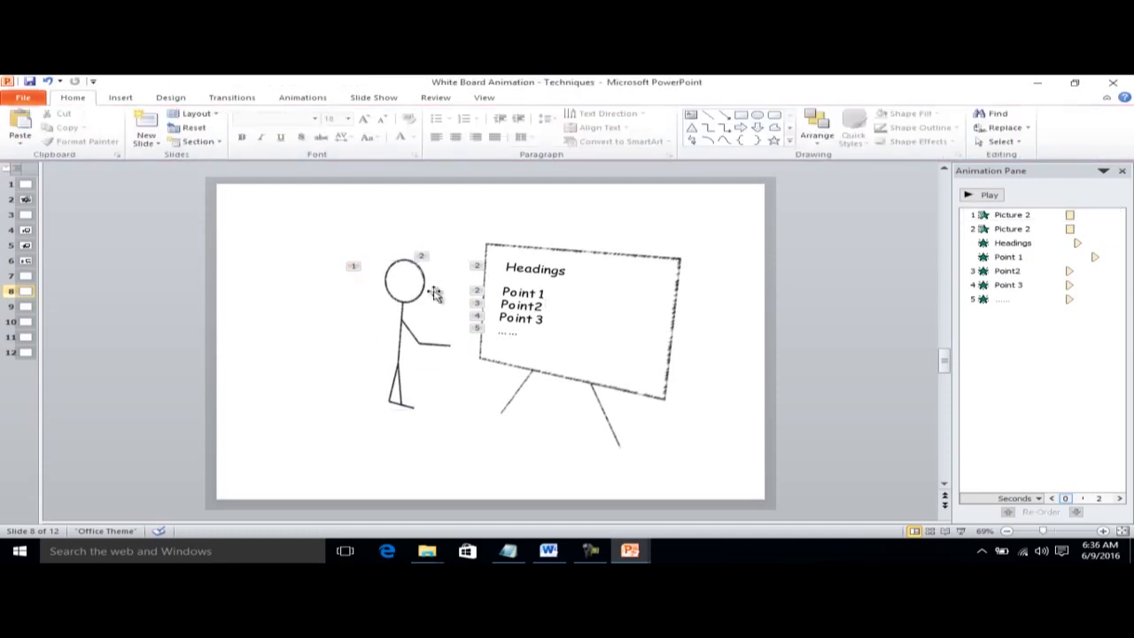
# Go to slide 2, the "You Can Create" slide with the speech callouts
pyautogui.click(27, 200)
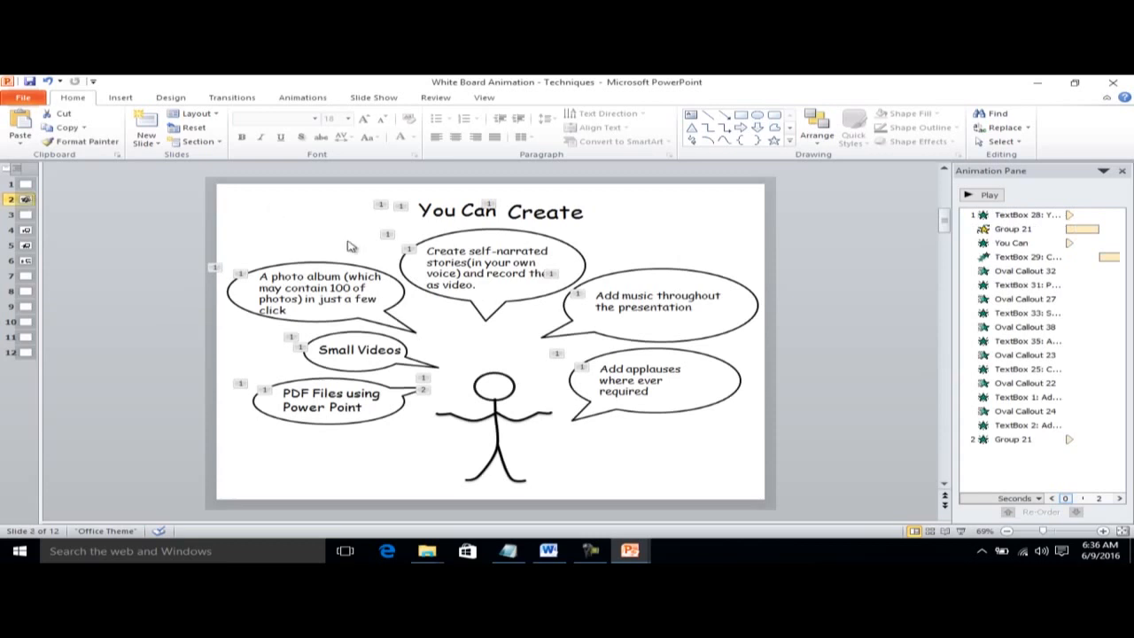